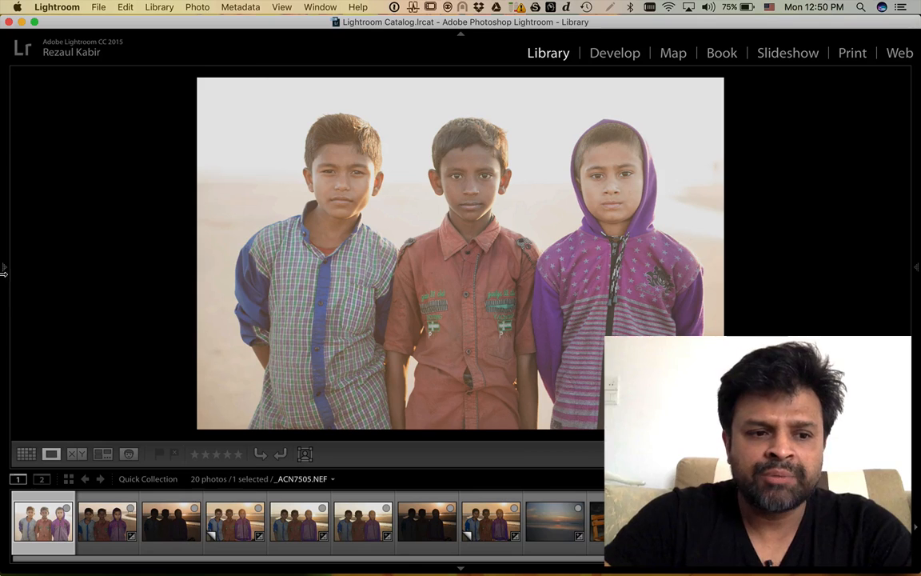
- Pin the left Folders panel open beside the portrait and bring up the Import window
mouse_move(918, 282)
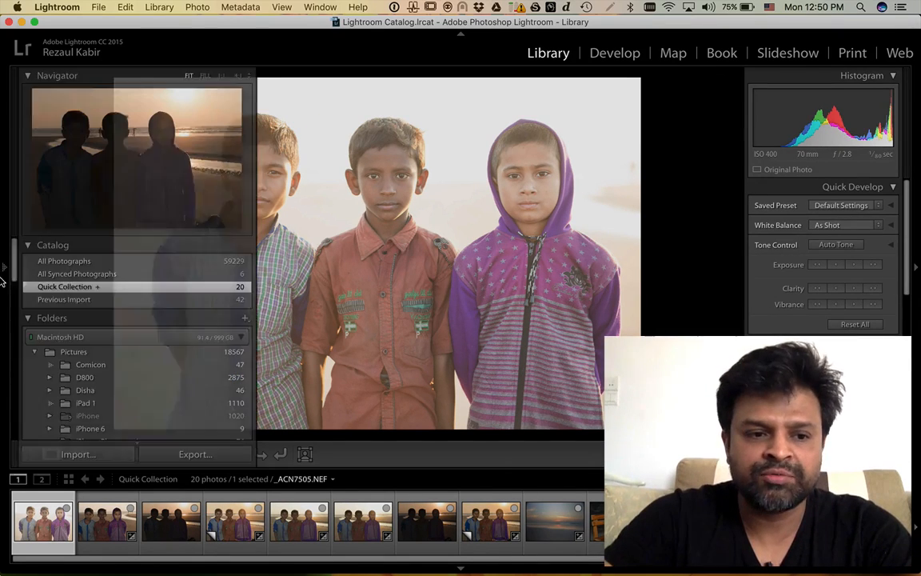
click(5, 268)
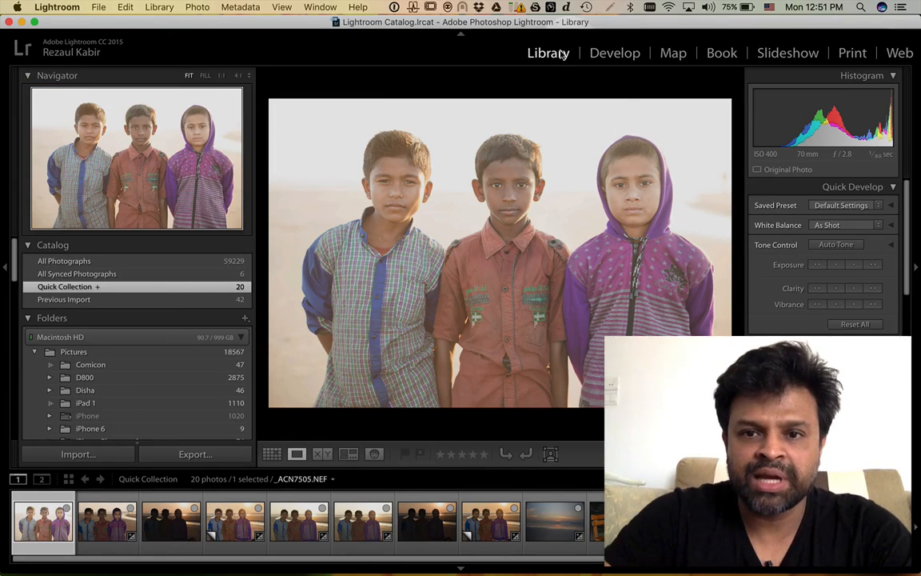
scroll(172, 392, down, 5)
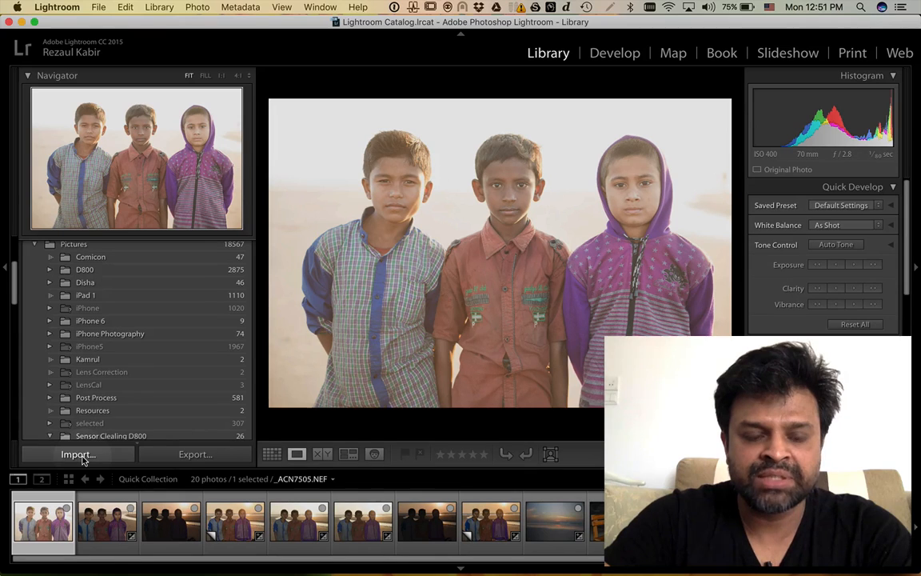
click(78, 454)
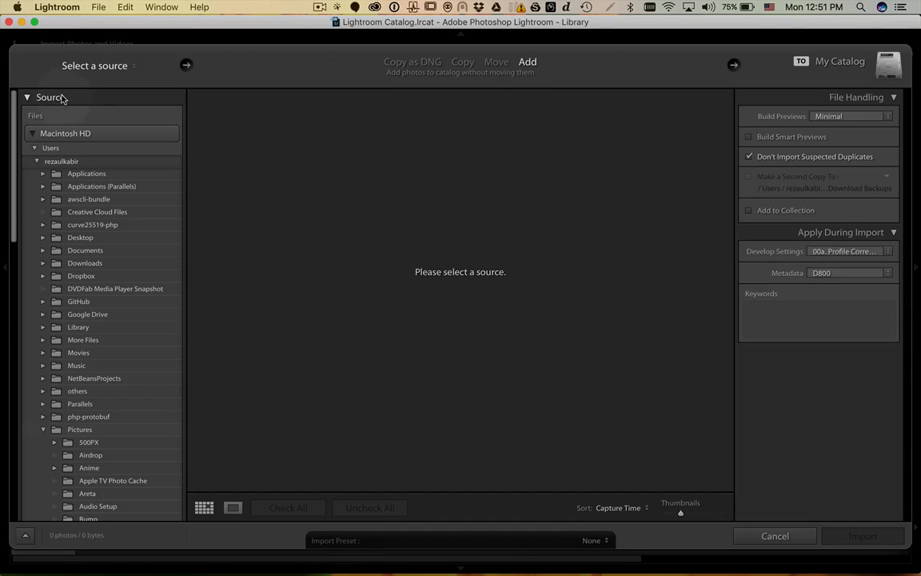
- Collapse the user folder tree and choose the Untitled memory card as the import source
click(33, 149)
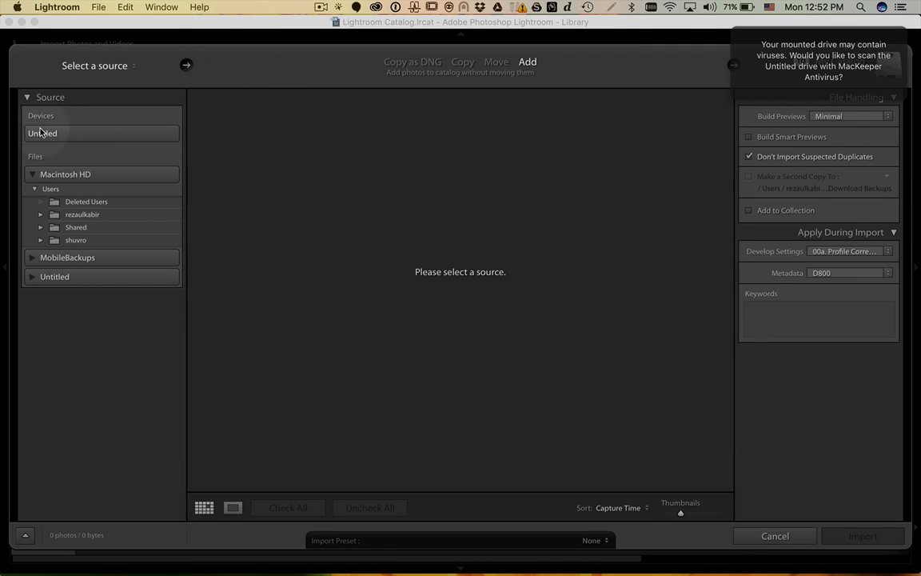
click(72, 134)
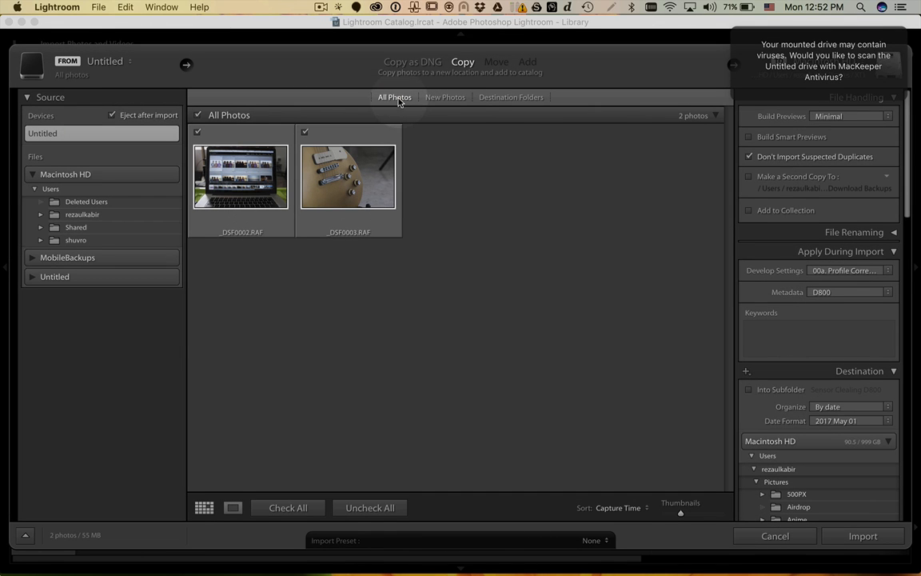
click(456, 101)
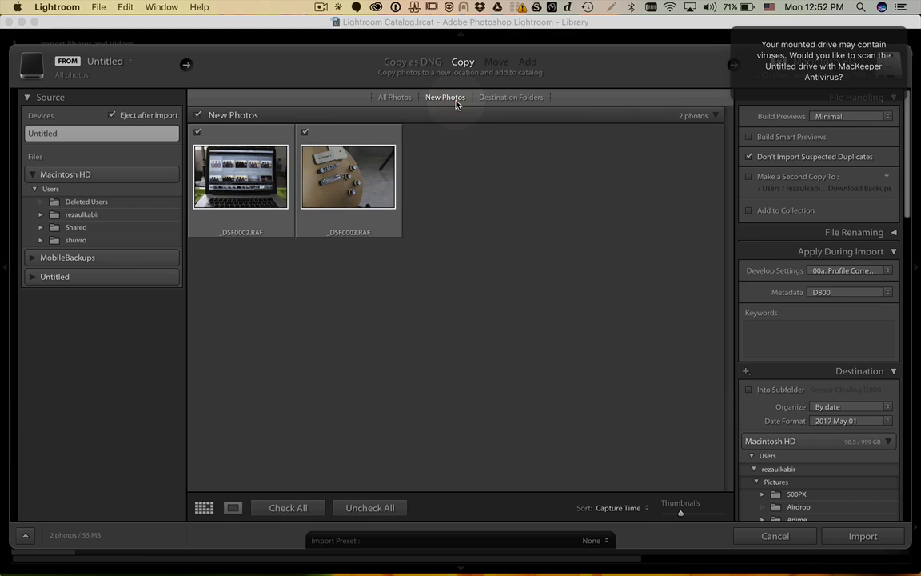
click(400, 97)
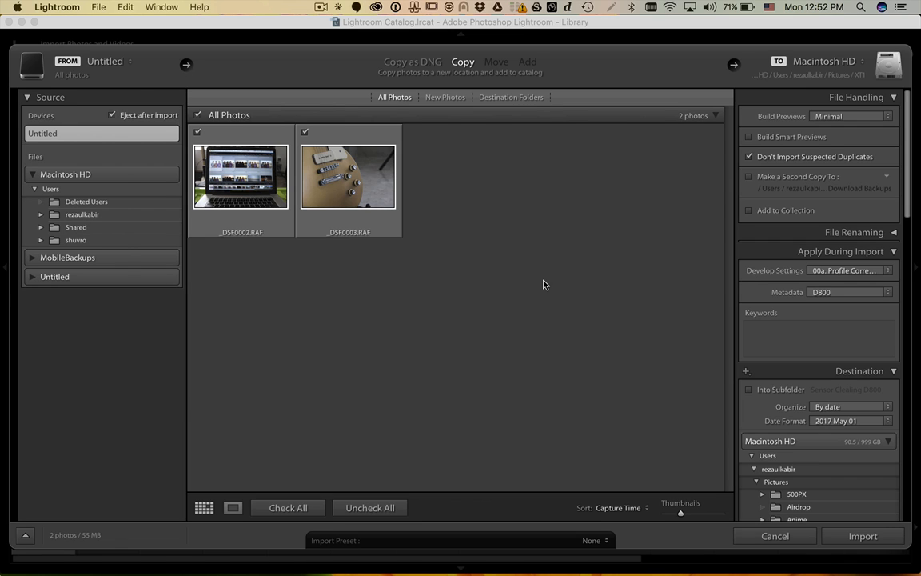
click(457, 97)
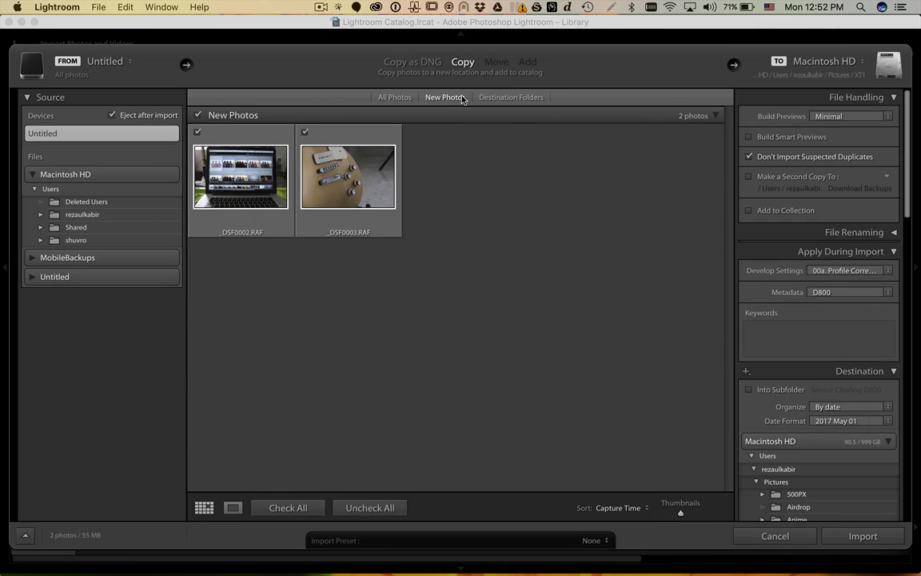
click(403, 102)
click(392, 100)
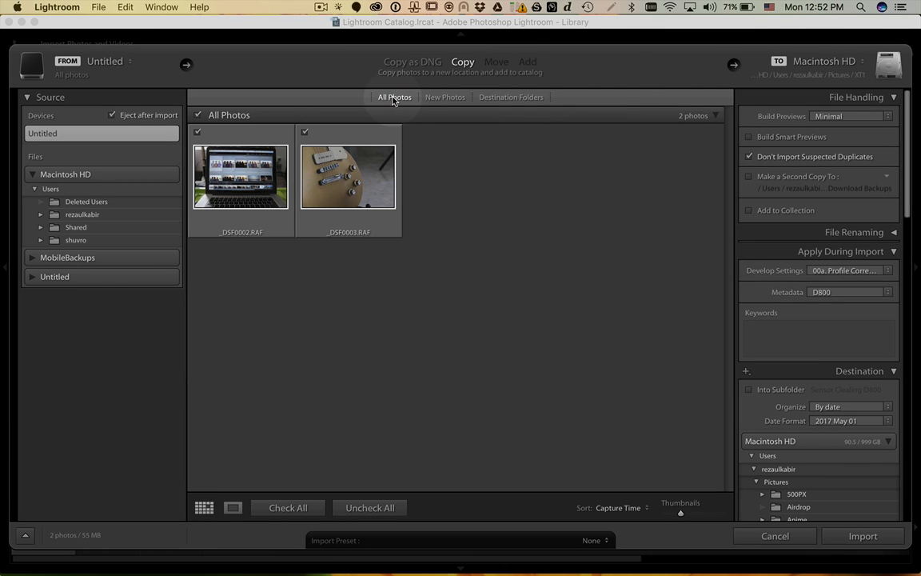
click(462, 66)
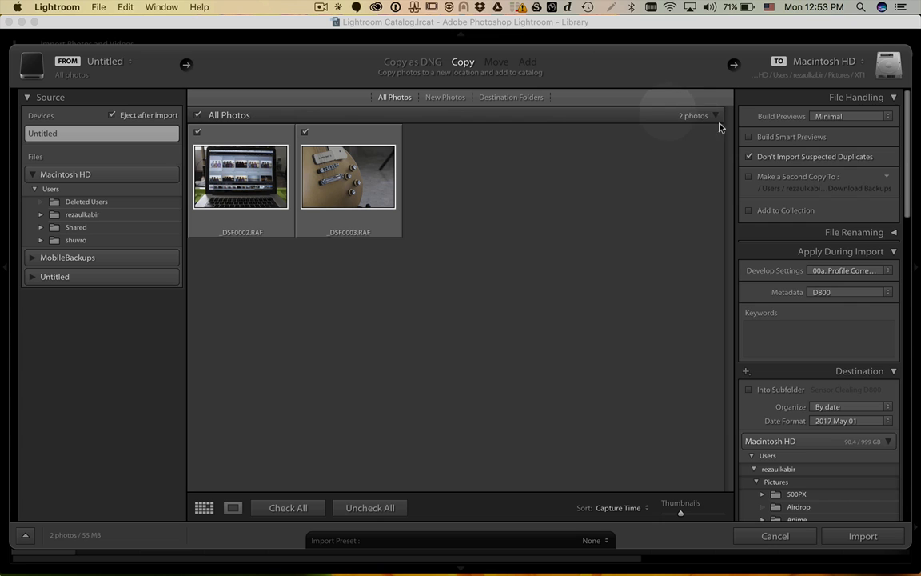
- Keep the 00a. Profile Correction develop preset and switch the metadata preset from D800 to X-T2
scroll(863, 164, up, 1)
scroll(828, 112, down, 1)
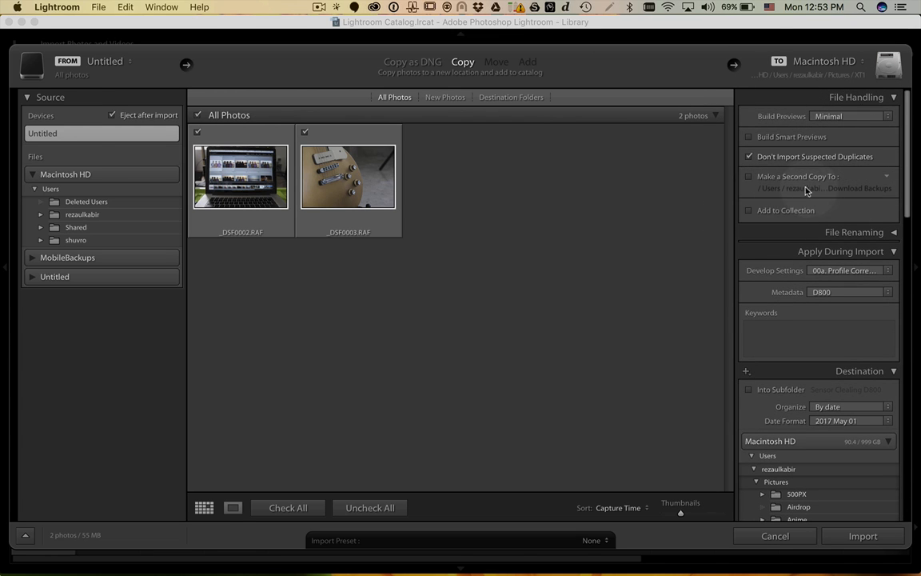
scroll(758, 308, down, 3)
scroll(759, 309, down, 2)
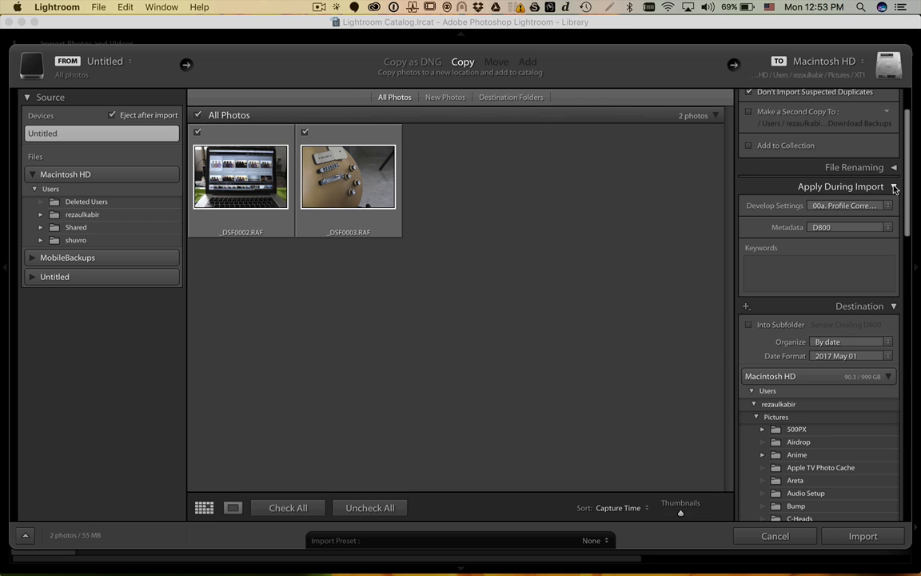
click(821, 205)
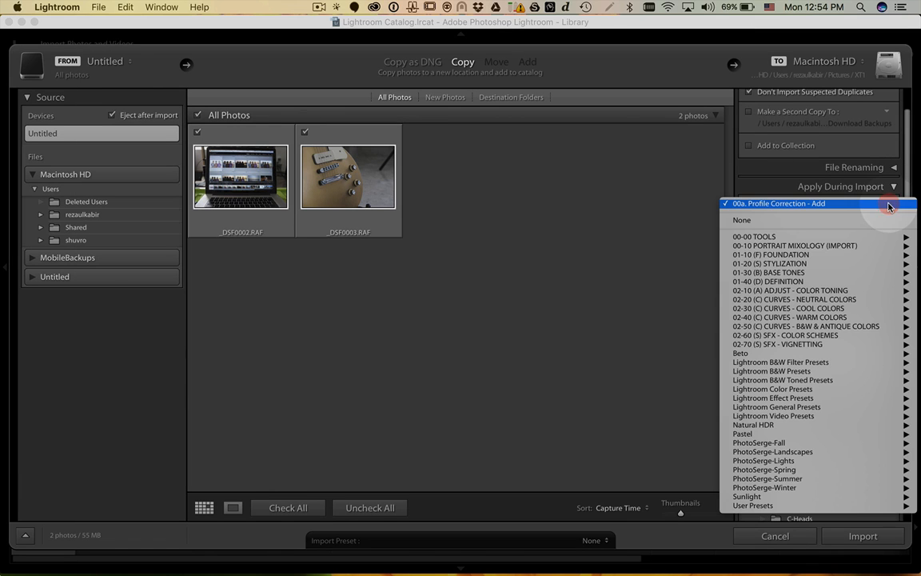
click(820, 205)
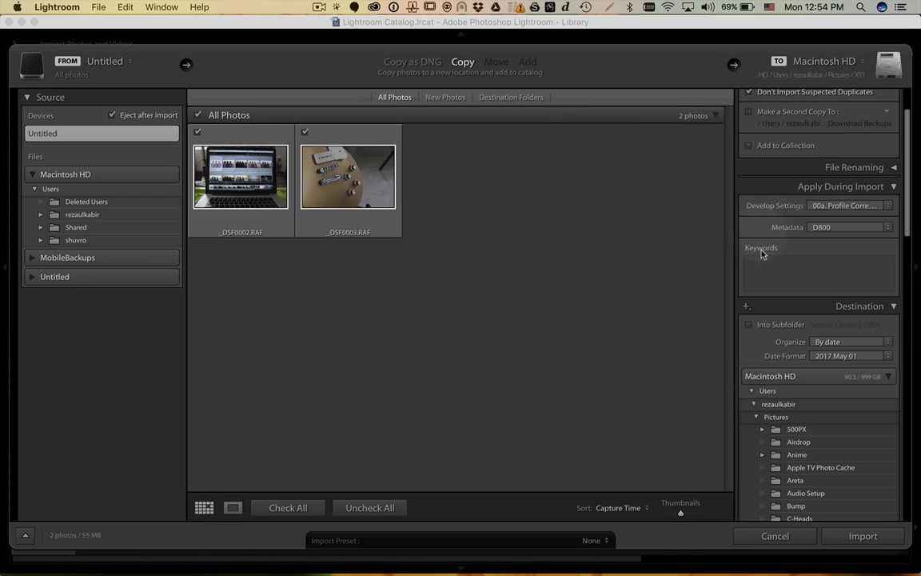
click(867, 228)
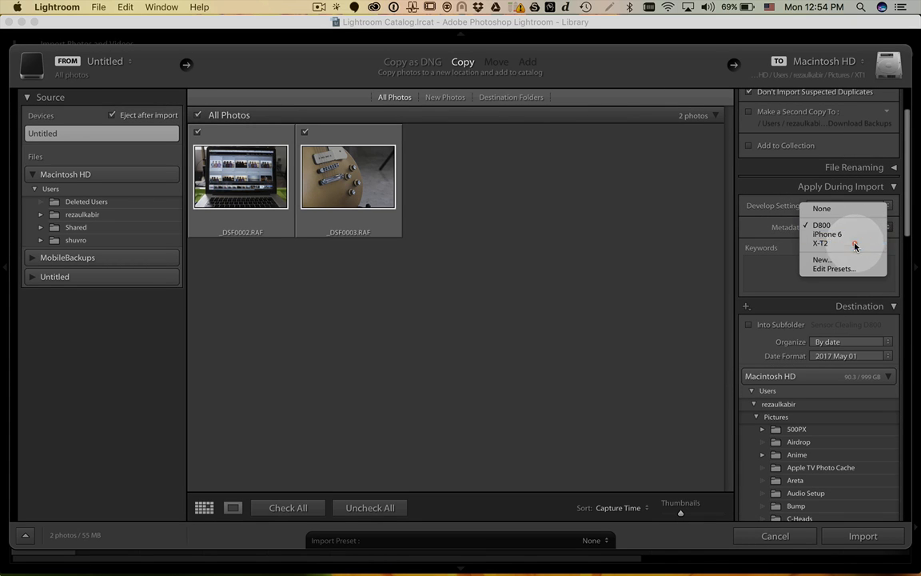
click(821, 243)
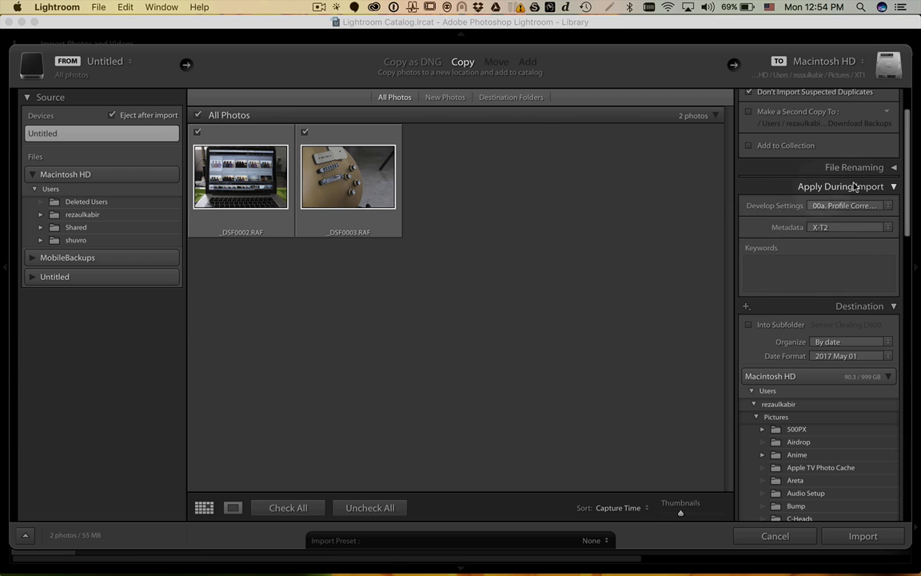
scroll(799, 264, down, 5)
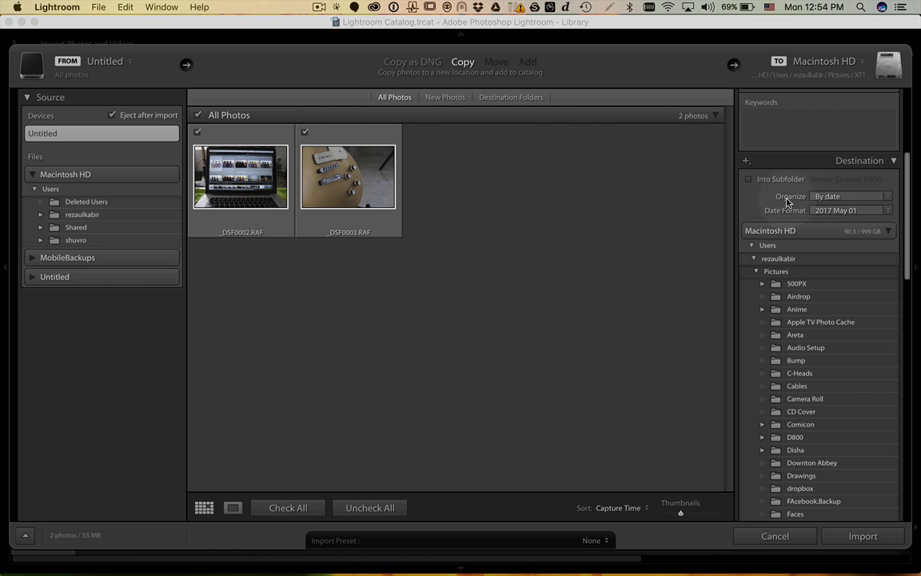
scroll(856, 335, down, 5)
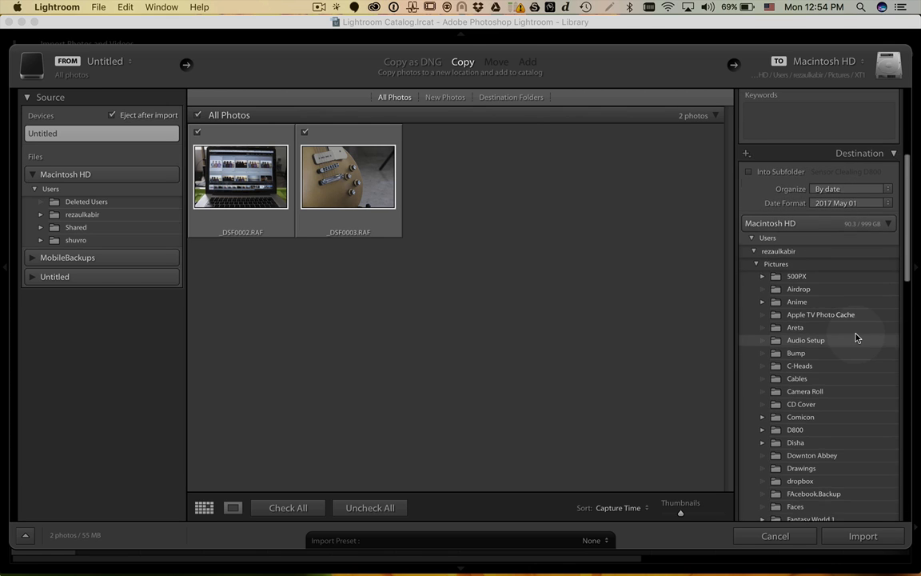
scroll(856, 336, down, 15)
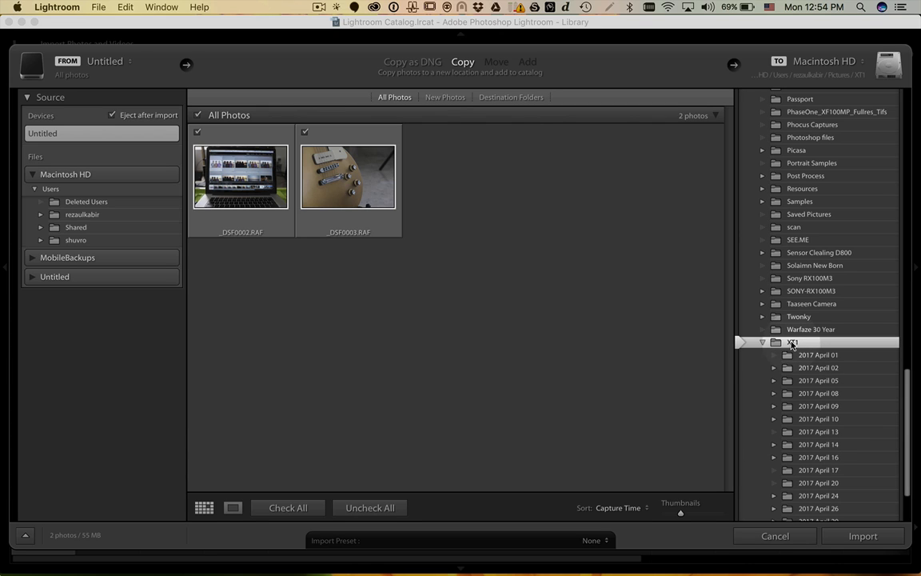
drag(909, 386, 910, 414)
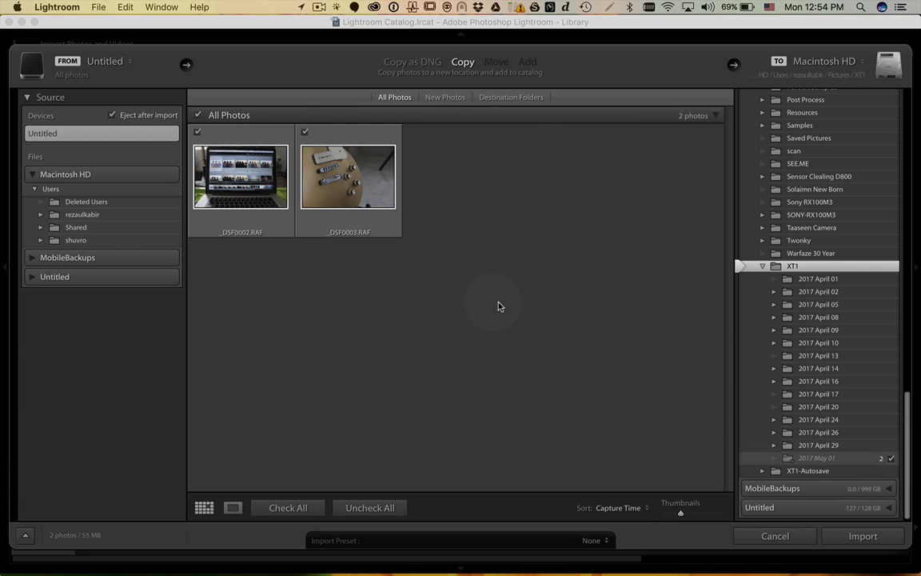
- Set 500PX as the import destination, keeping both card photos checked
drag(909, 457, 920, 224)
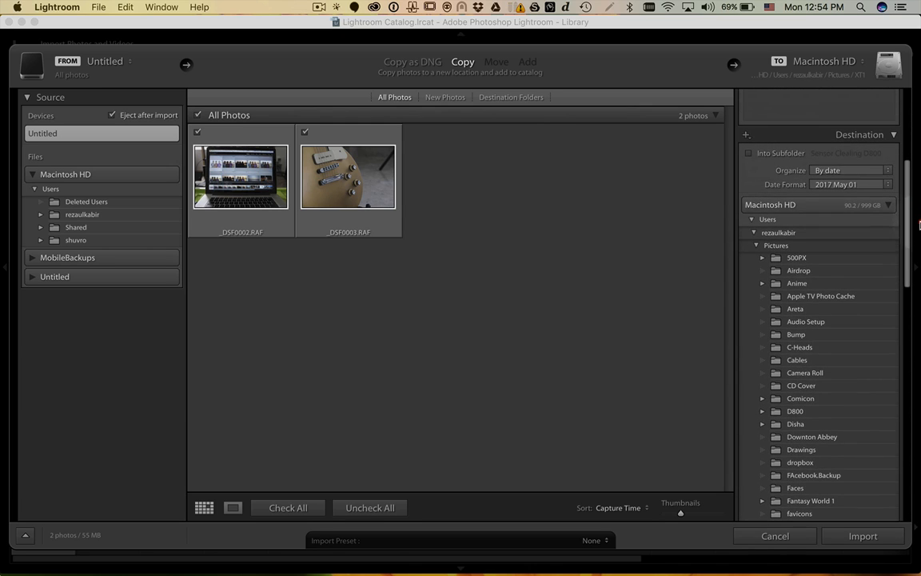
click(781, 260)
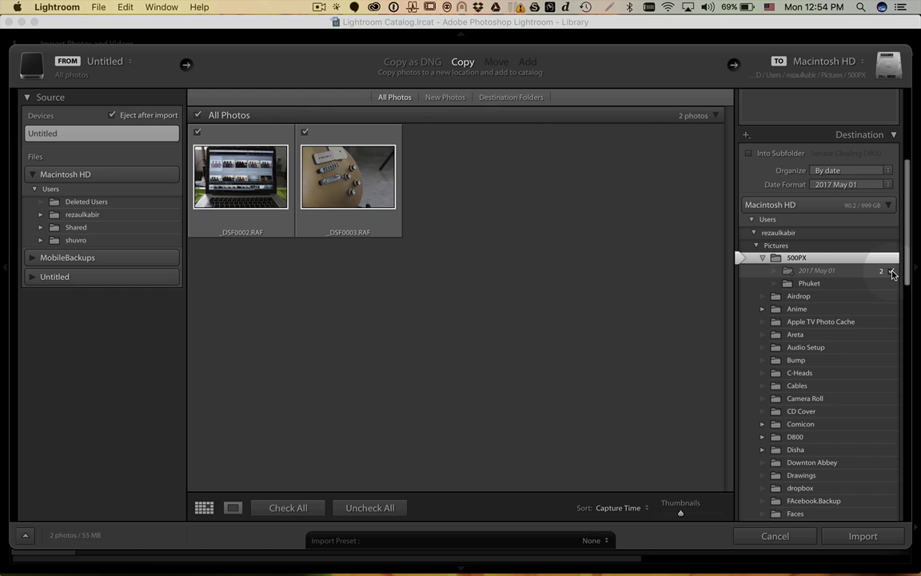
click(305, 132)
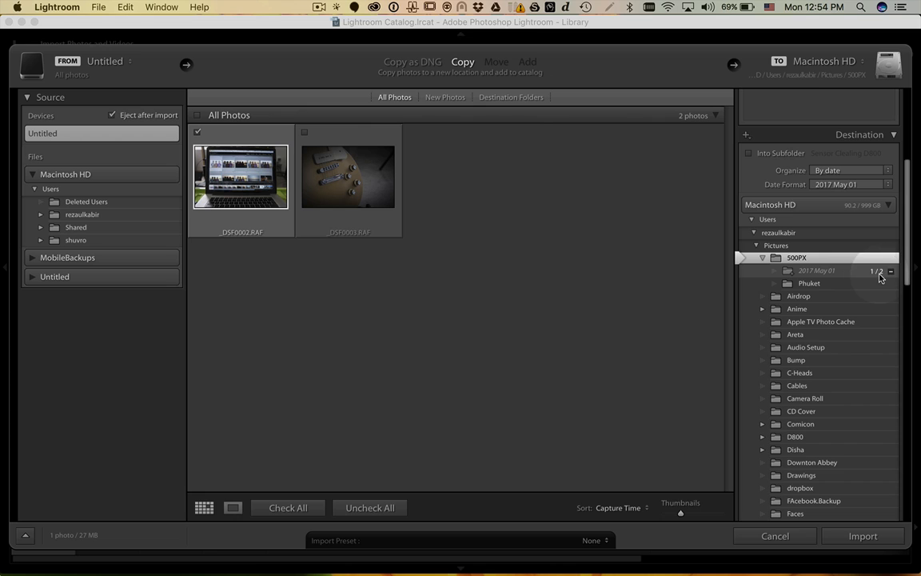
click(305, 134)
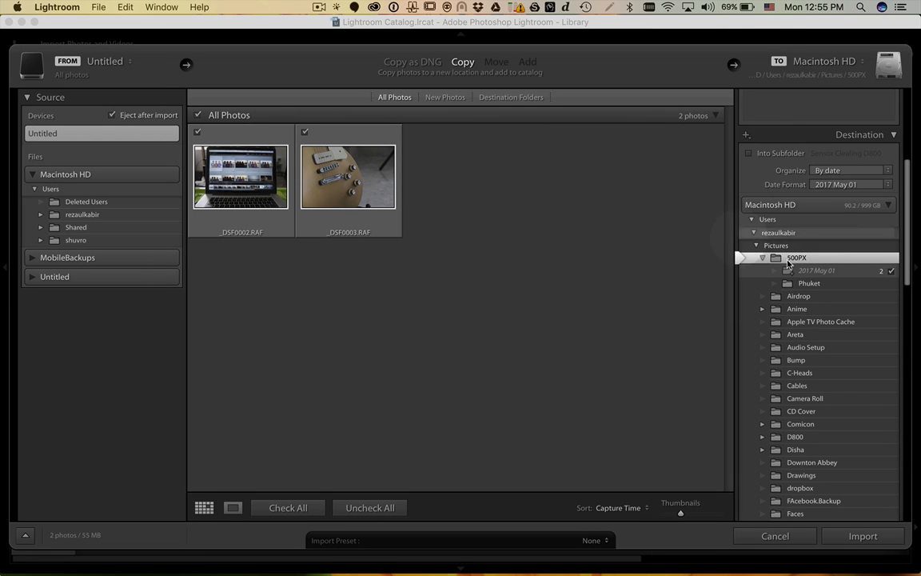
- Import both photos into a 'MY NEW PIC' subfolder, organized into one folder
click(787, 157)
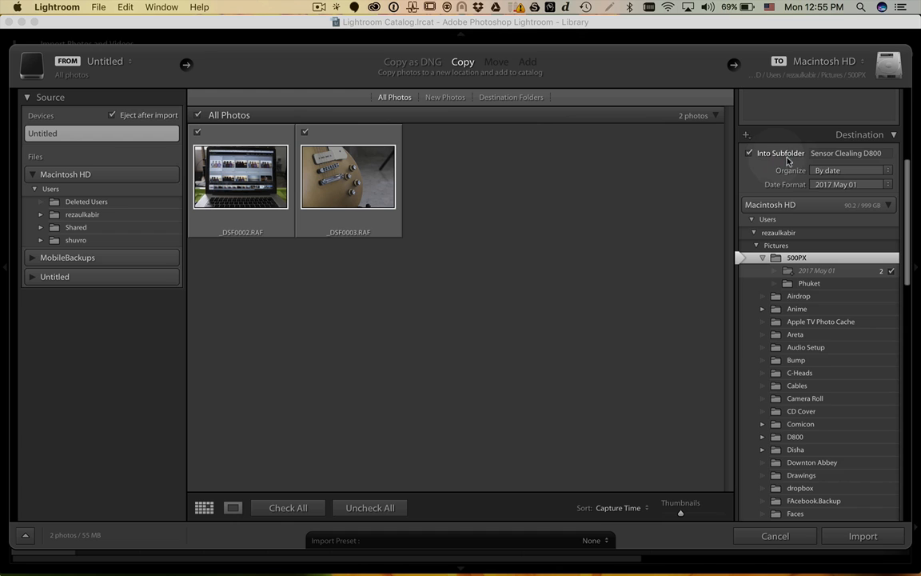
click(882, 154)
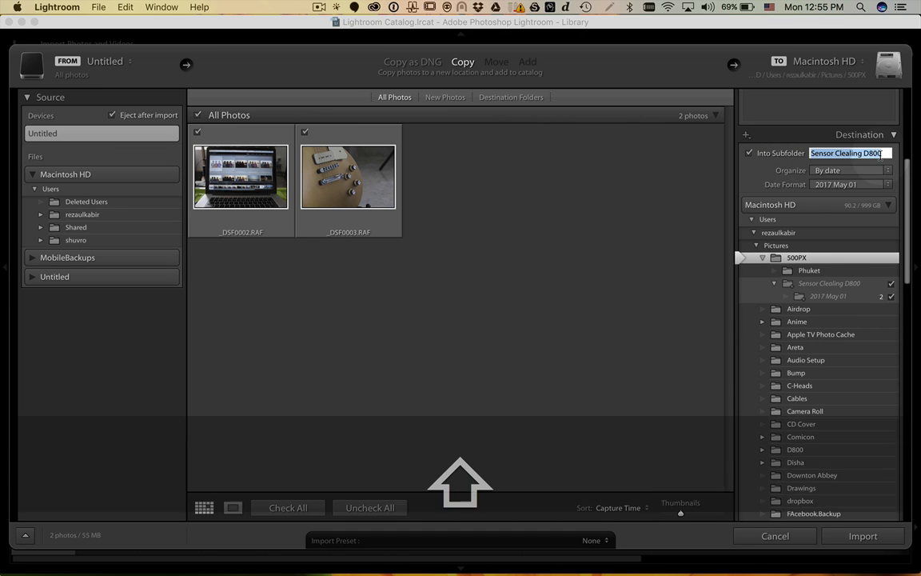
text(MY NEW PIC)
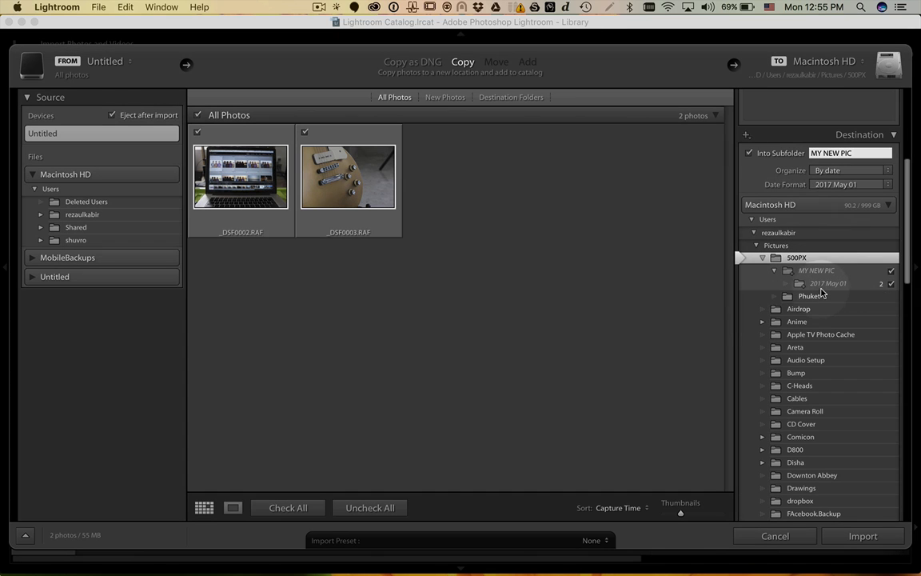
click(887, 171)
click(877, 176)
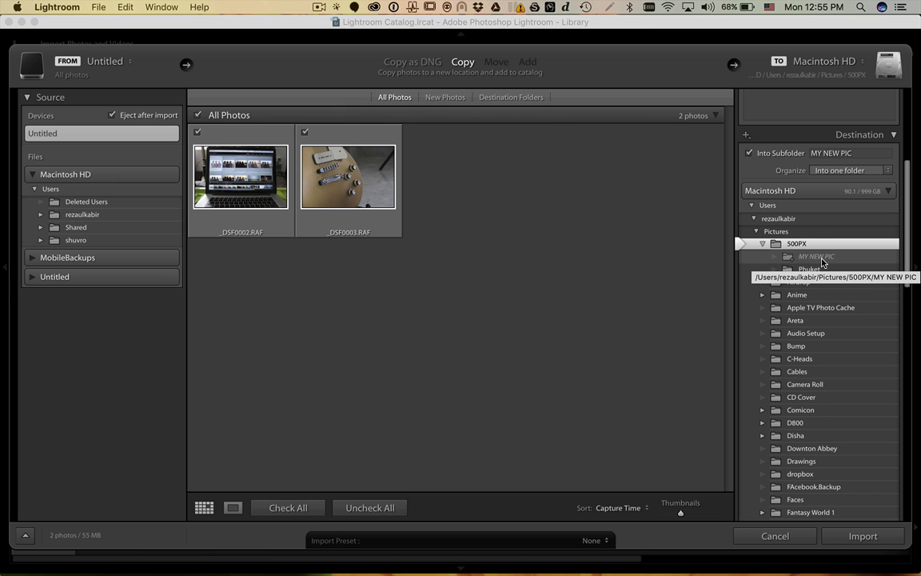
click(864, 537)
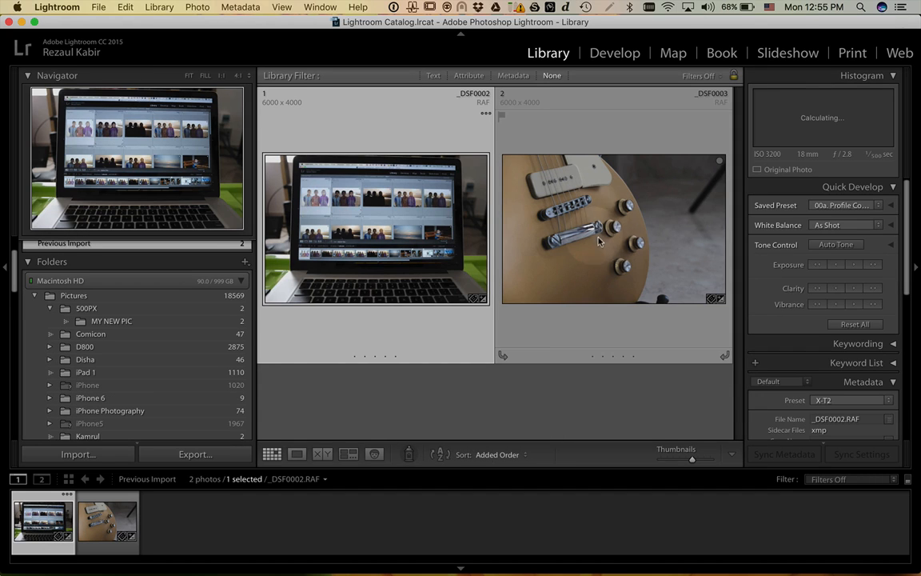
- Browse the imported laptop and guitar photos, then show the 20-photo Quick Collection
click(569, 249)
click(361, 212)
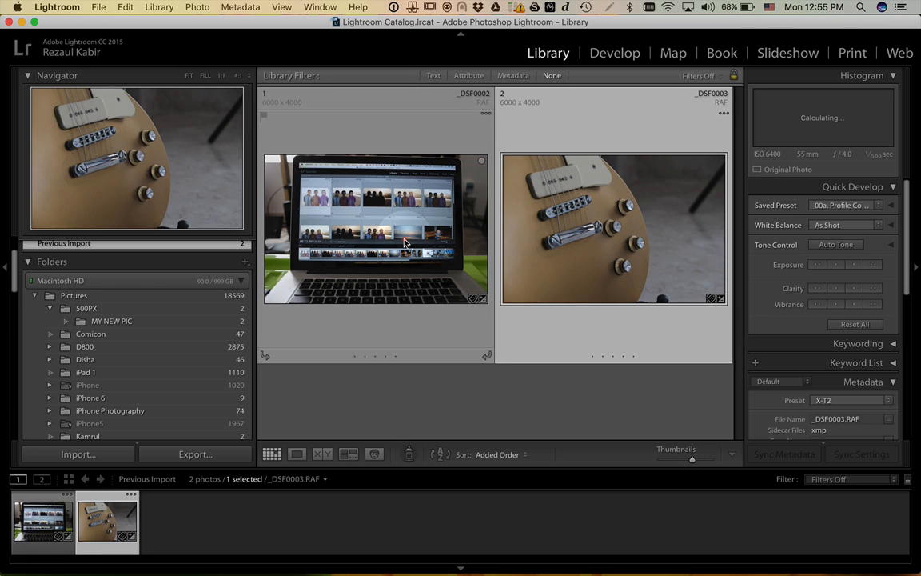
click(553, 76)
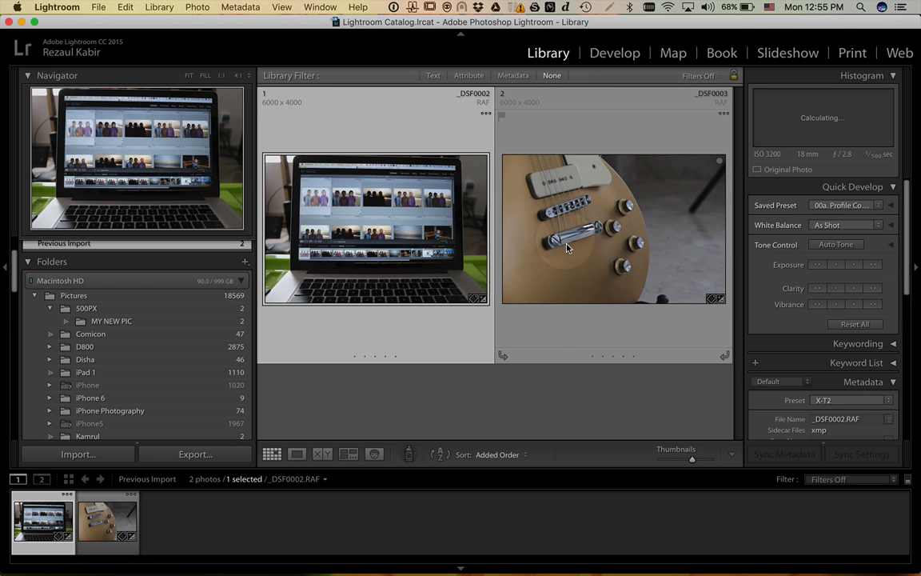
scroll(791, 352, down, 2)
scroll(791, 352, up, 2)
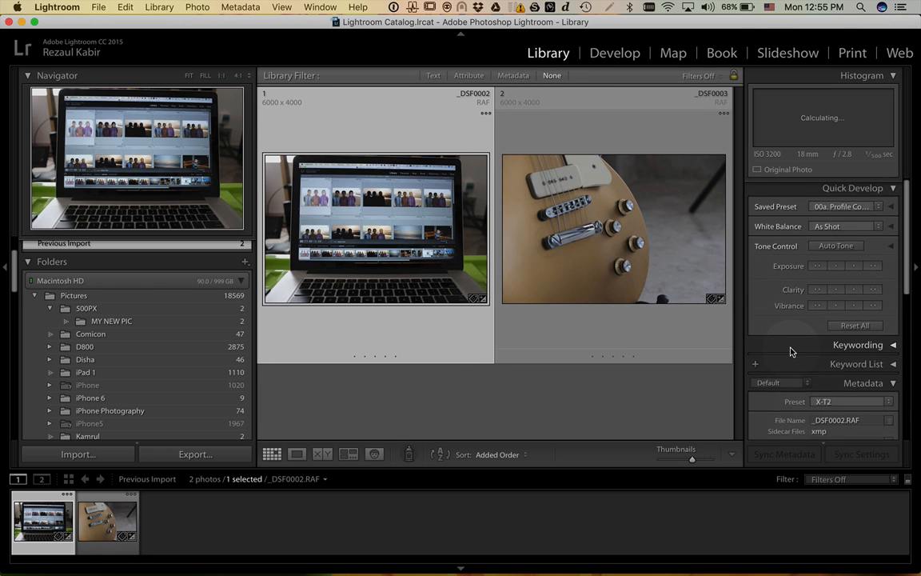
scroll(791, 351, down, 5)
scroll(791, 352, down, 4)
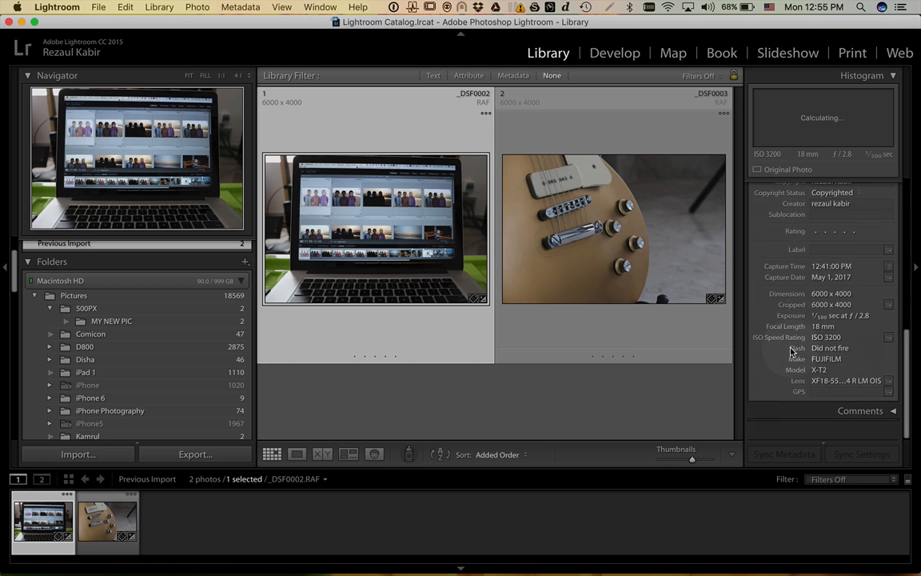
scroll(793, 349, up, 2)
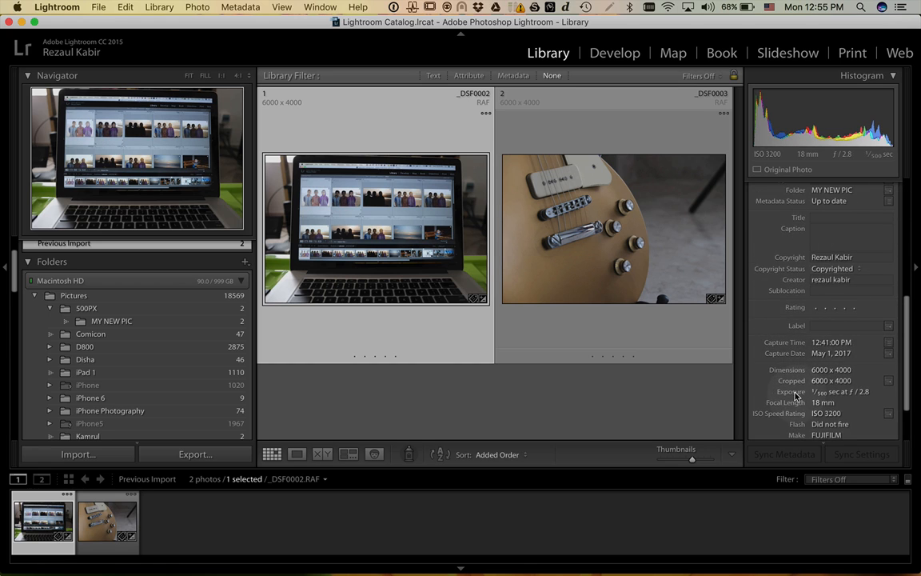
scroll(797, 375, down, 2)
scroll(797, 319, up, 5)
scroll(799, 297, up, 5)
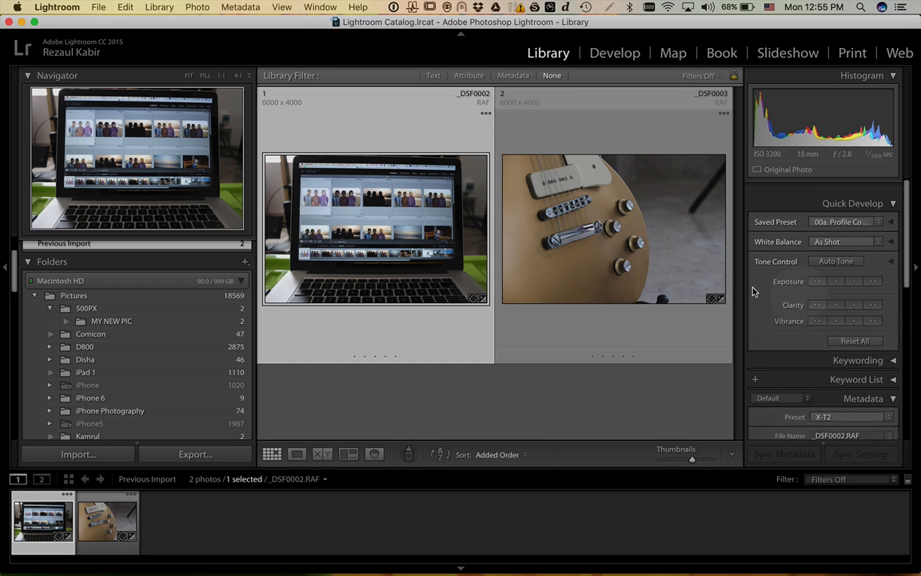
click(551, 210)
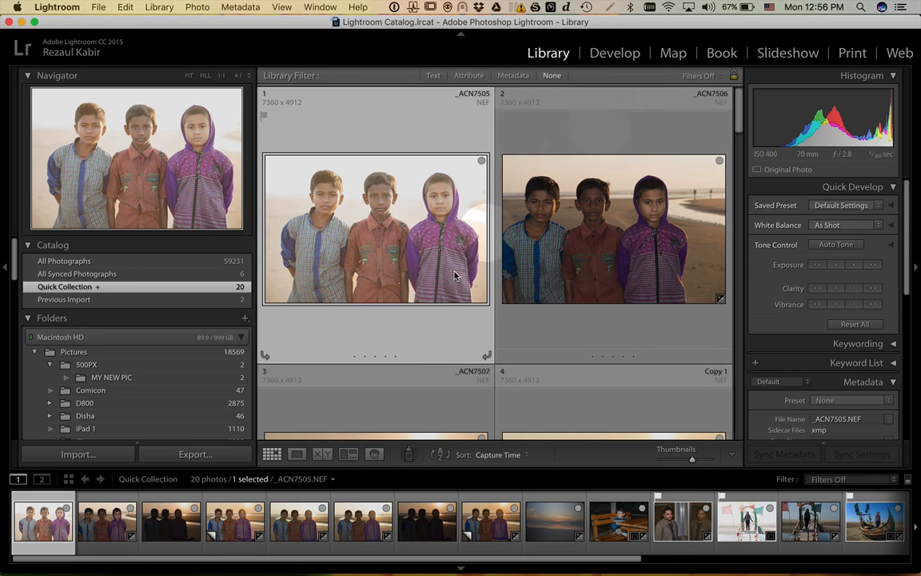
- Load the dark backlit sunset photo of the three children in the Develop module
scroll(552, 526, right, 2)
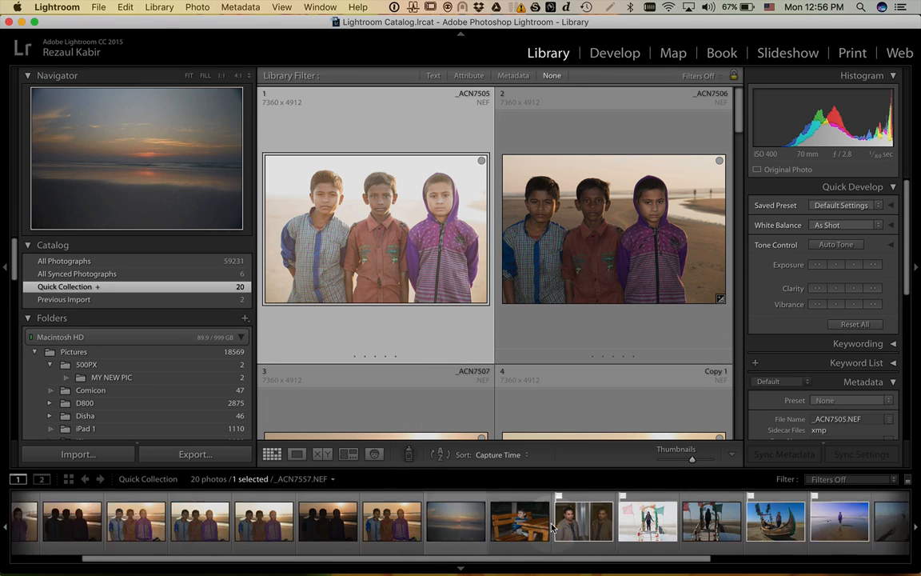
scroll(552, 526, left, 2)
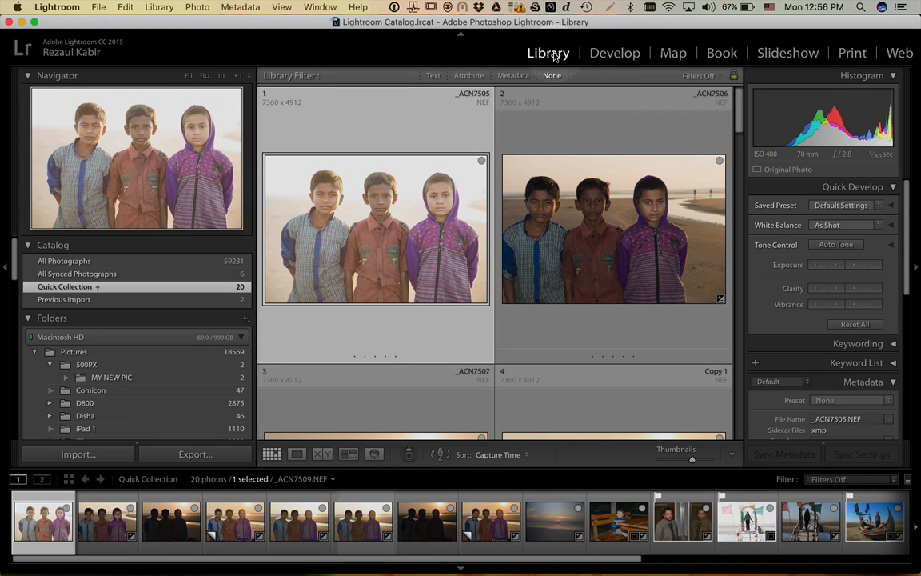
click(607, 53)
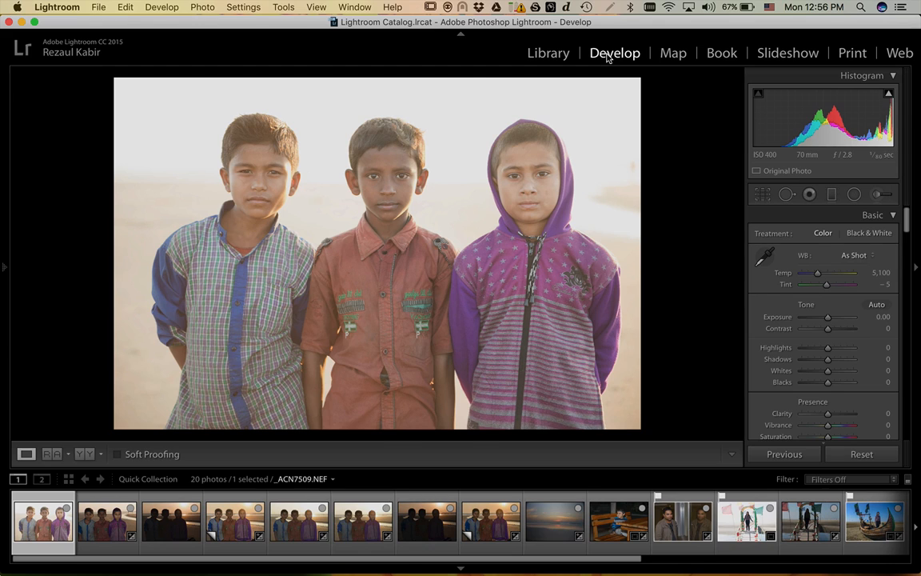
click(419, 525)
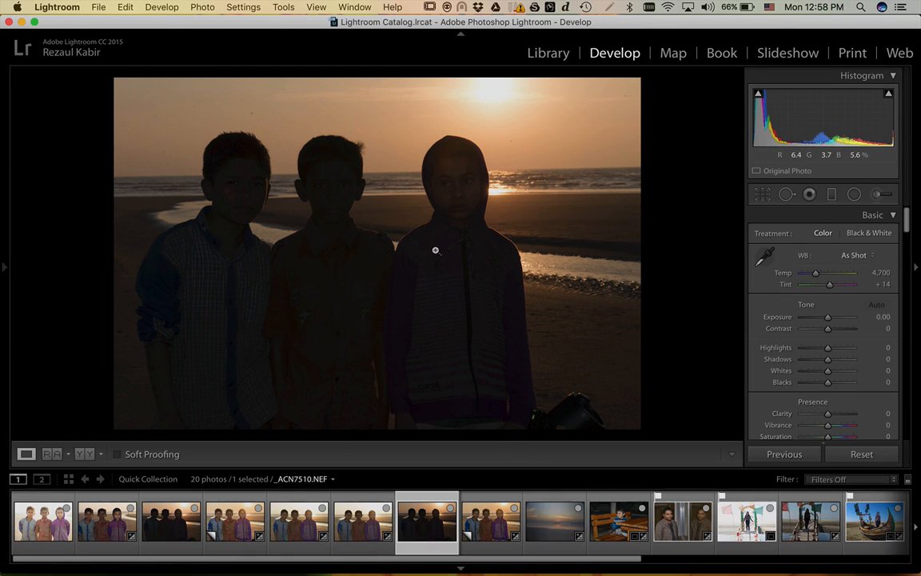
- Show the exposure and lens info overlay, view the edited Copy 1, then return to the original
key(i)
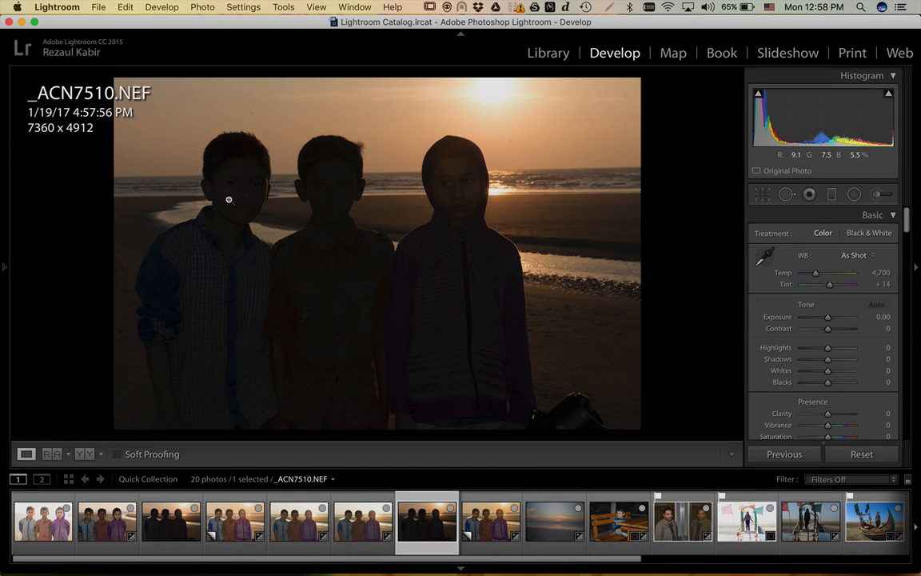
key(i)
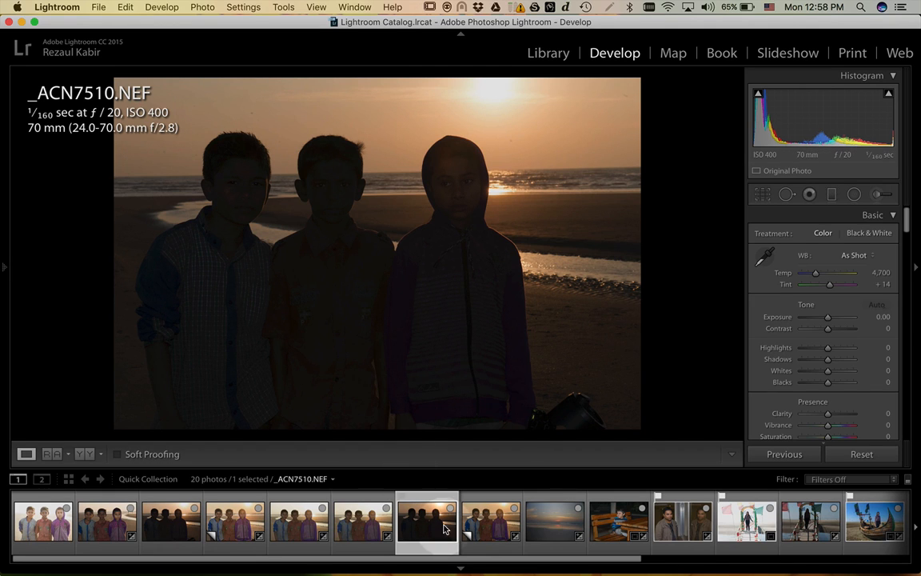
key(super+apostrophe)
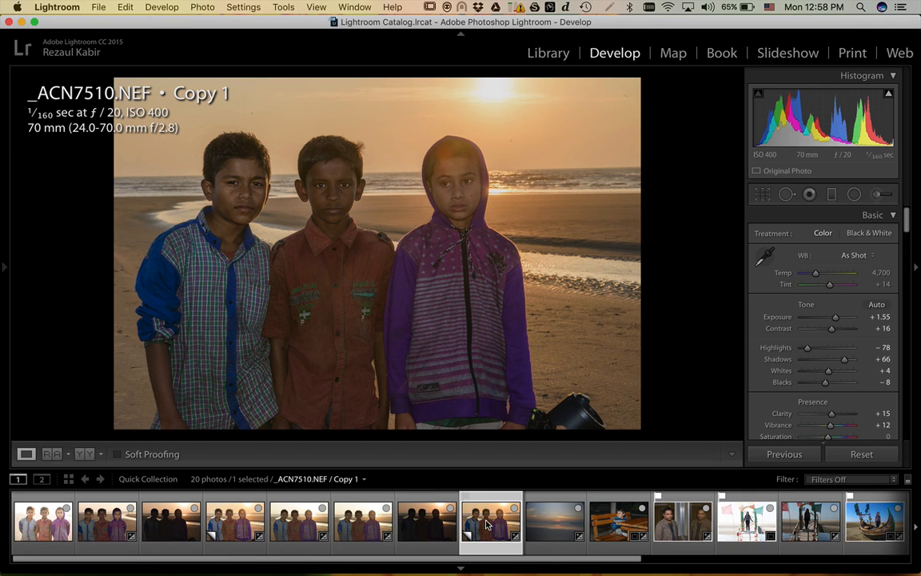
click(431, 524)
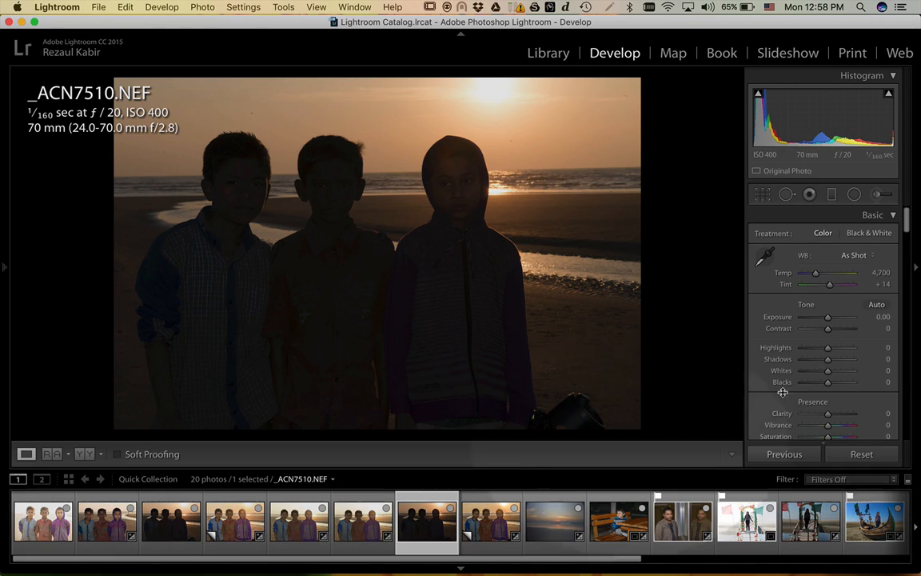
scroll(844, 408, down, 2)
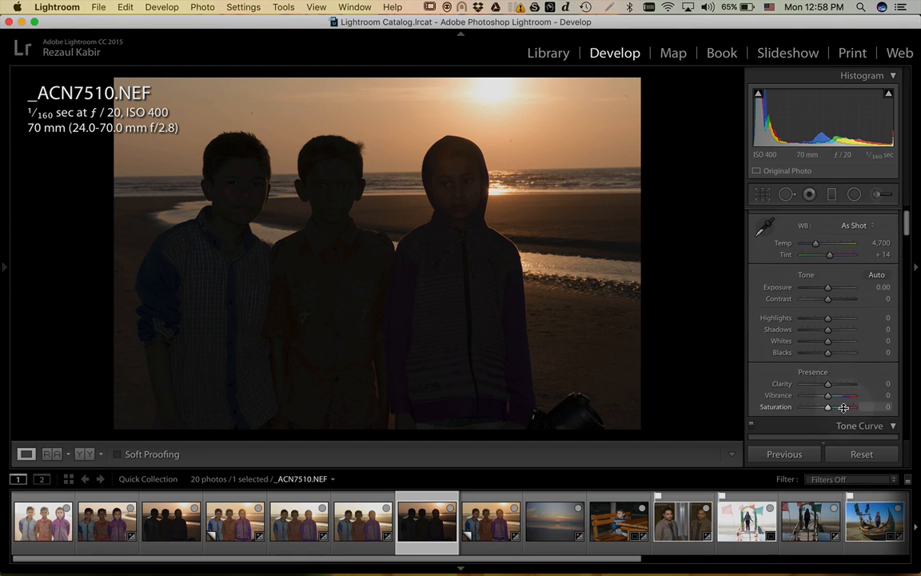
scroll(843, 408, down, 15)
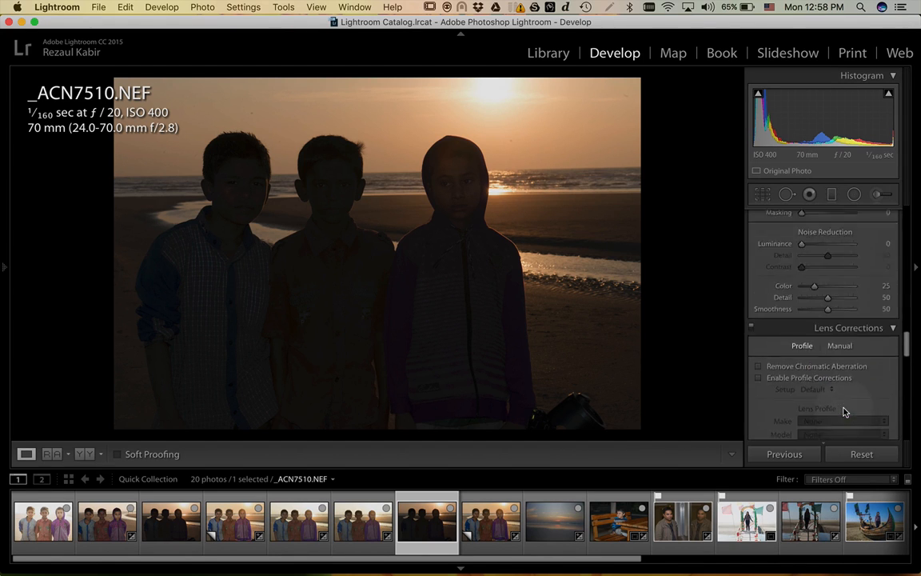
scroll(843, 411, up, 15)
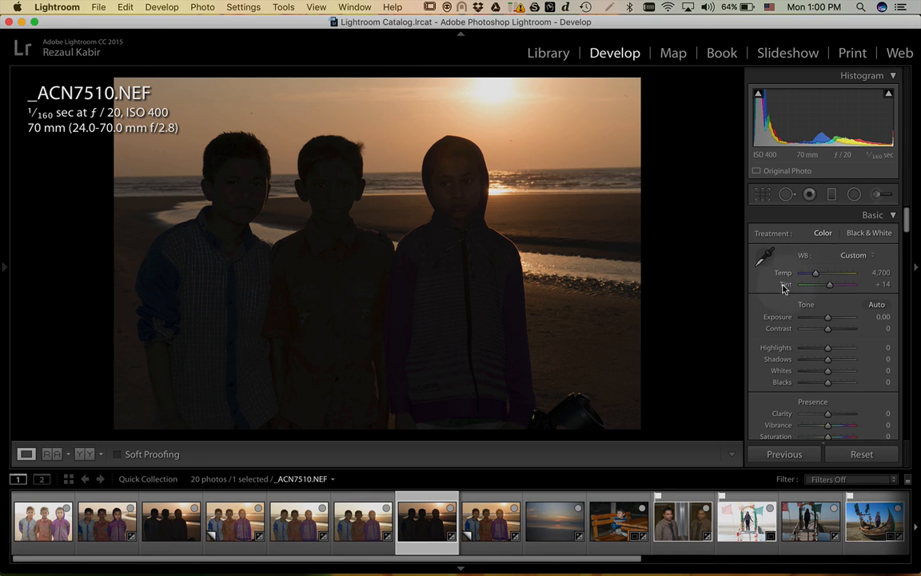
scroll(772, 317, down, 4)
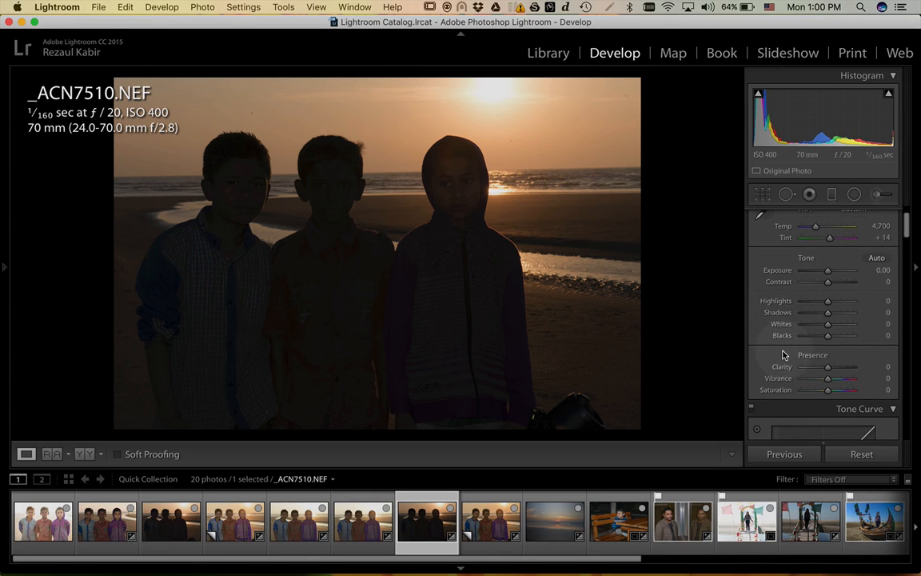
scroll(783, 355, down, 6)
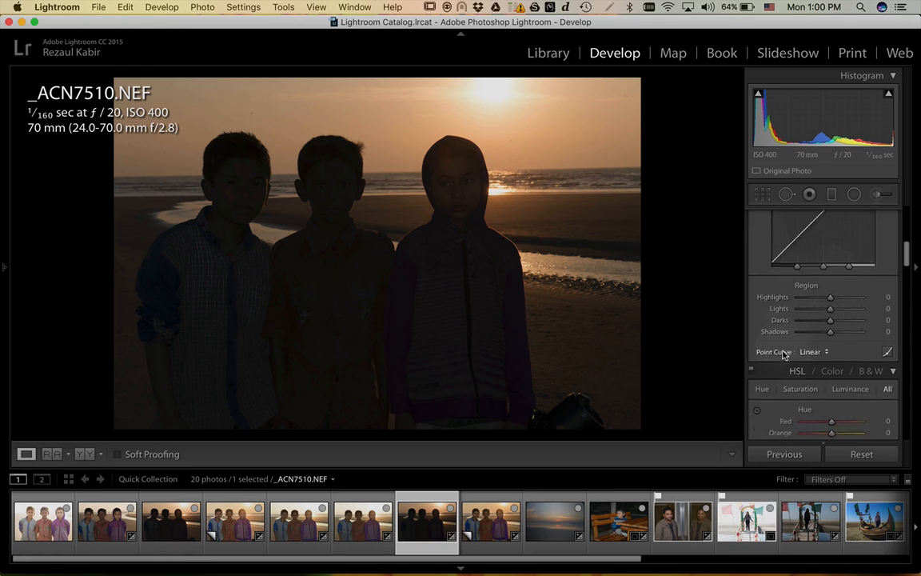
scroll(783, 354, down, 8)
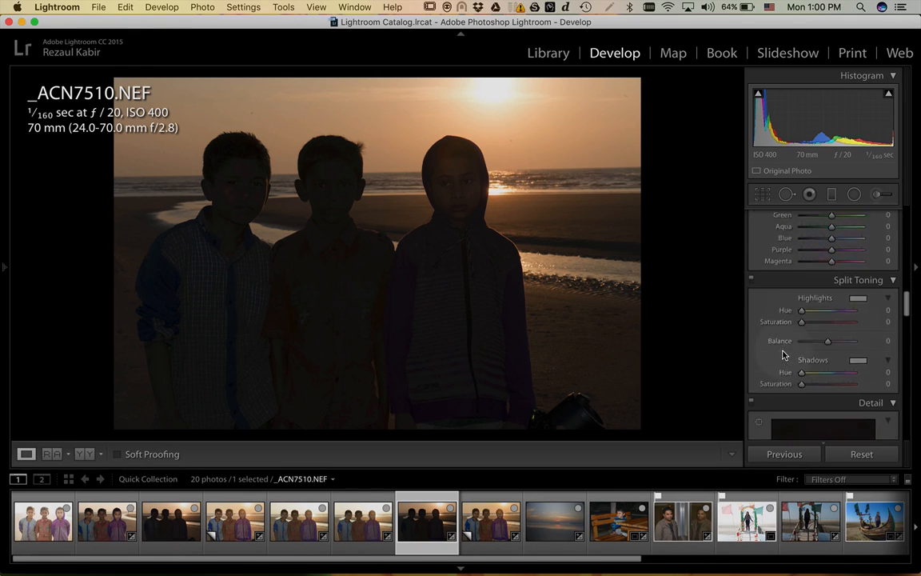
scroll(783, 352, down, 5)
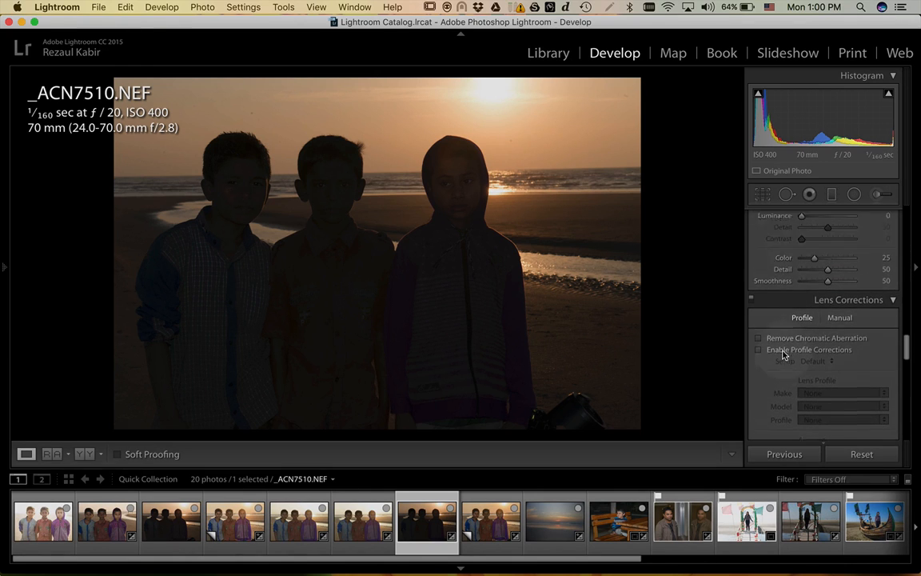
scroll(783, 354, up, 20)
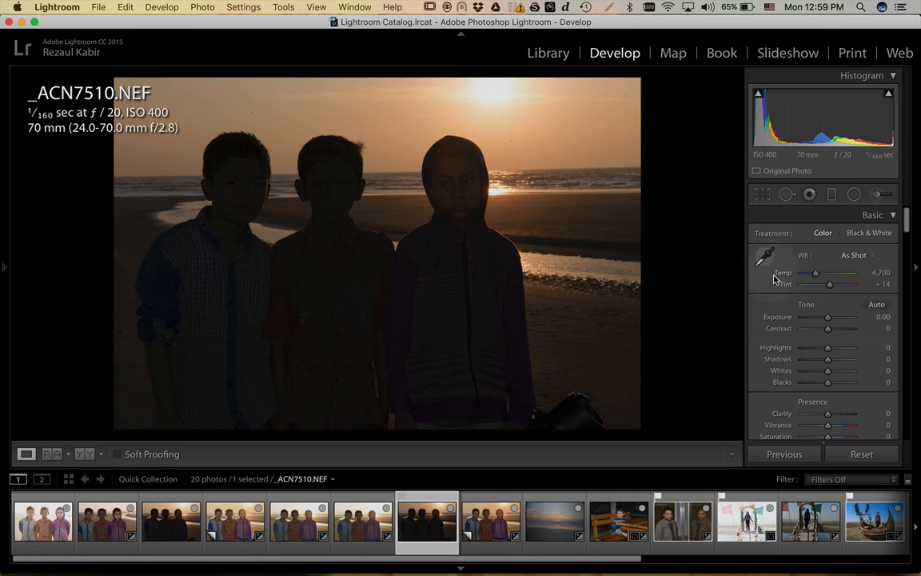
key(super)
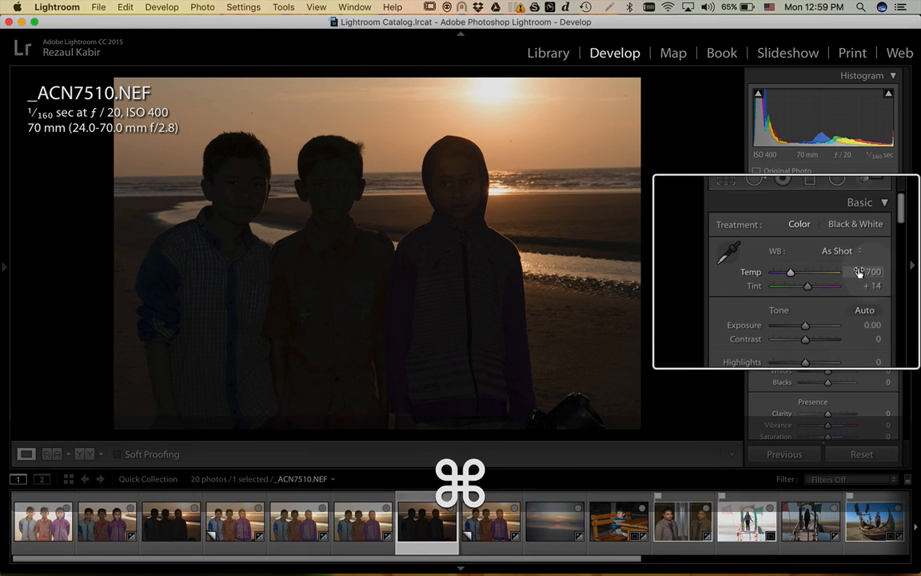
scroll(867, 271, up, 3)
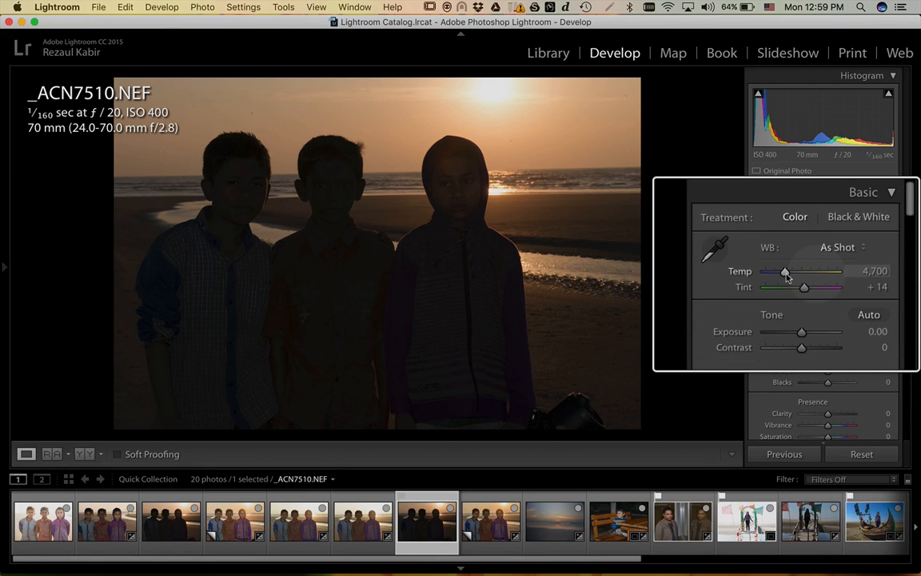
drag(786, 275, 786, 276)
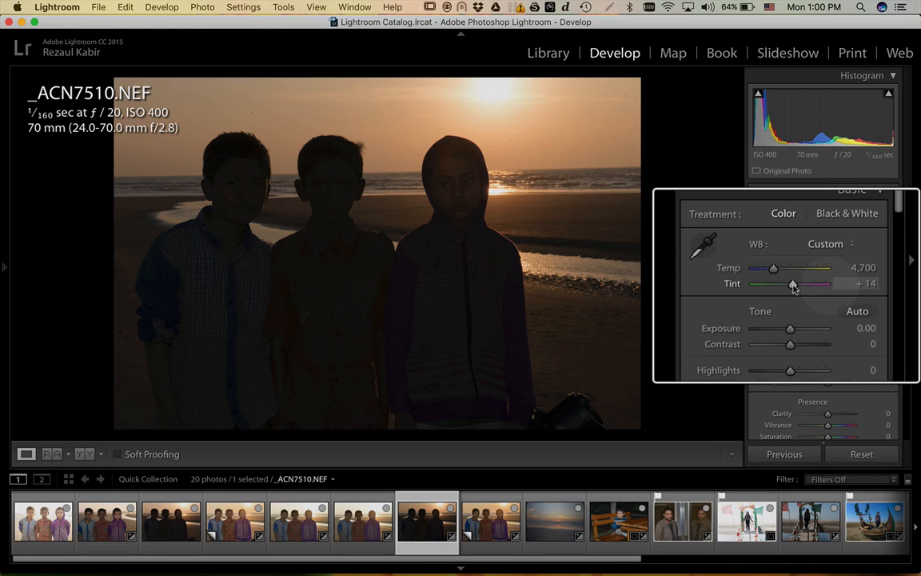
drag(794, 287, 800, 288)
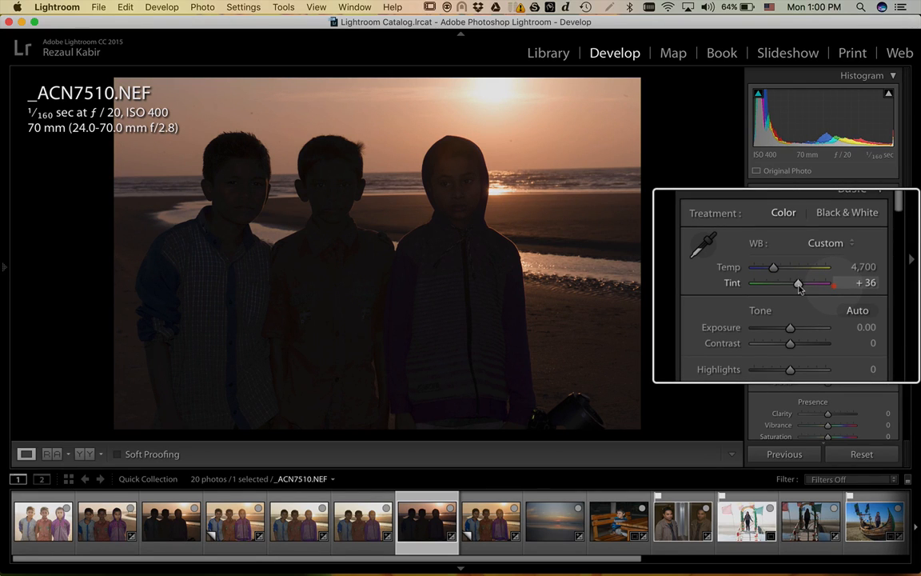
double_click(786, 286)
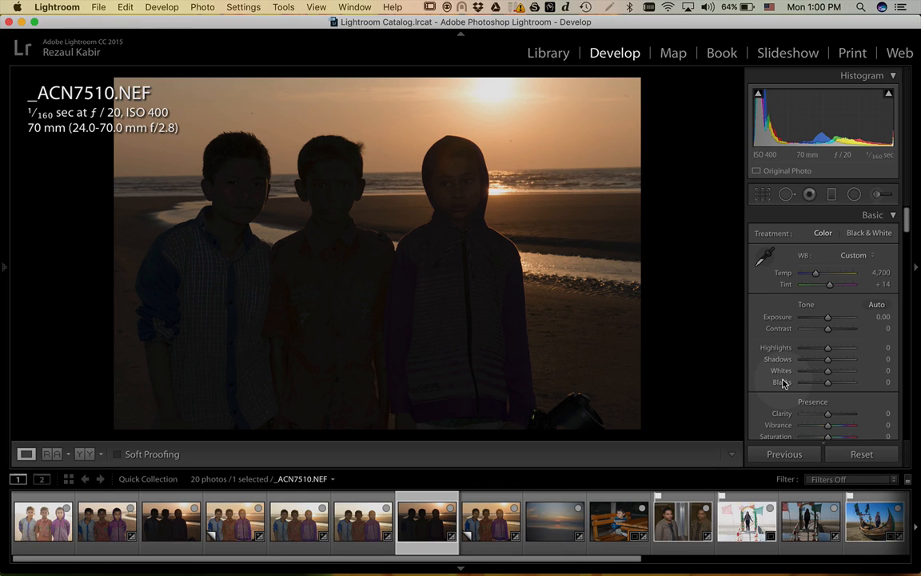
click(856, 454)
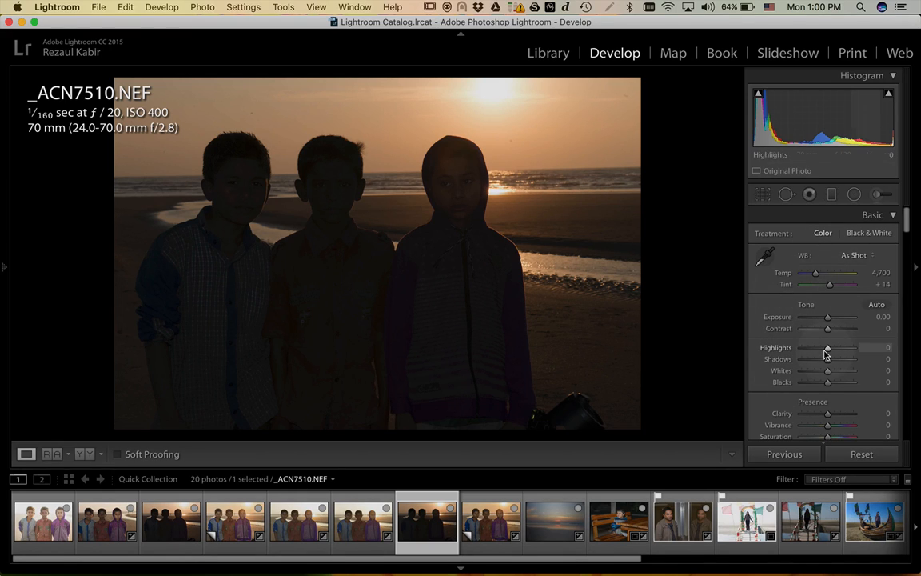
- Scroll the Develop panel to Camera Calibration to inspect the Adobe Standard profile settings
scroll(825, 354, down, 15)
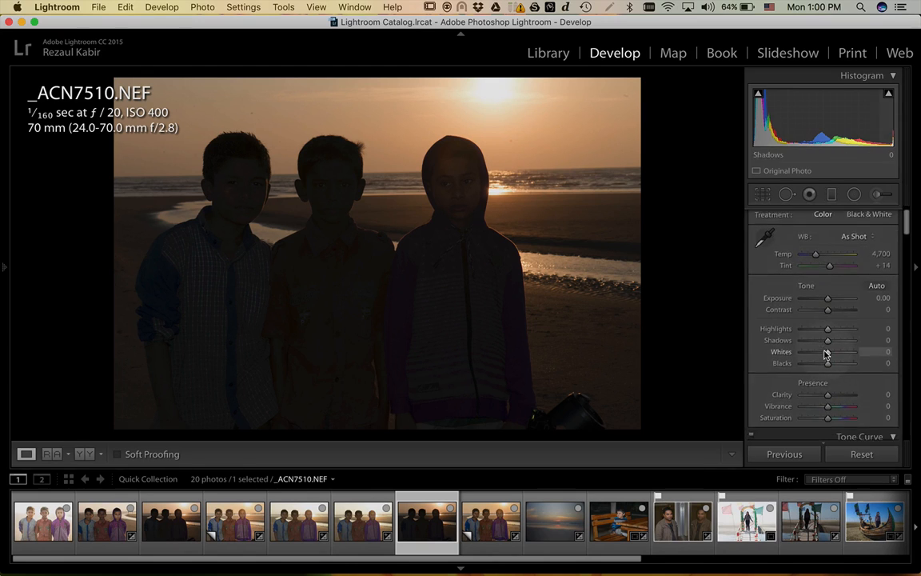
scroll(826, 354, down, 15)
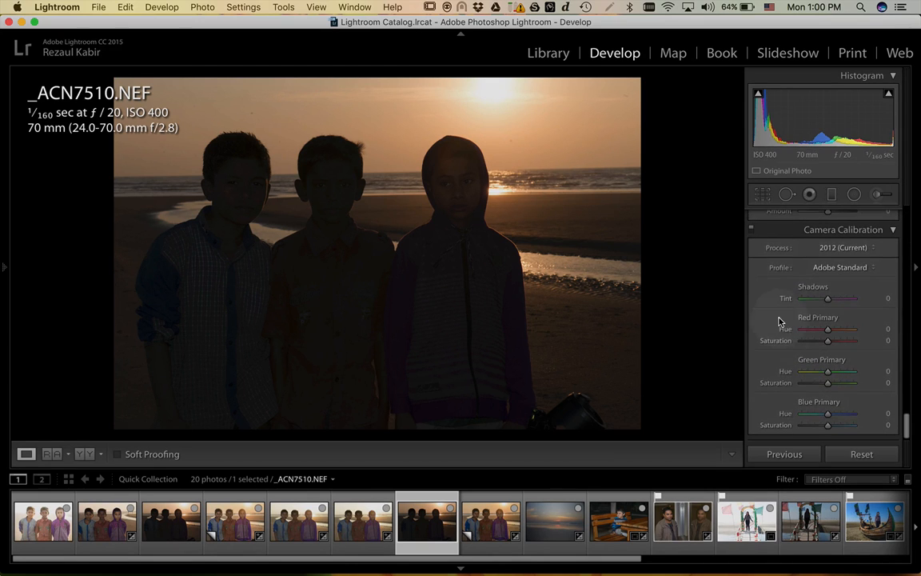
scroll(843, 239, up, 3)
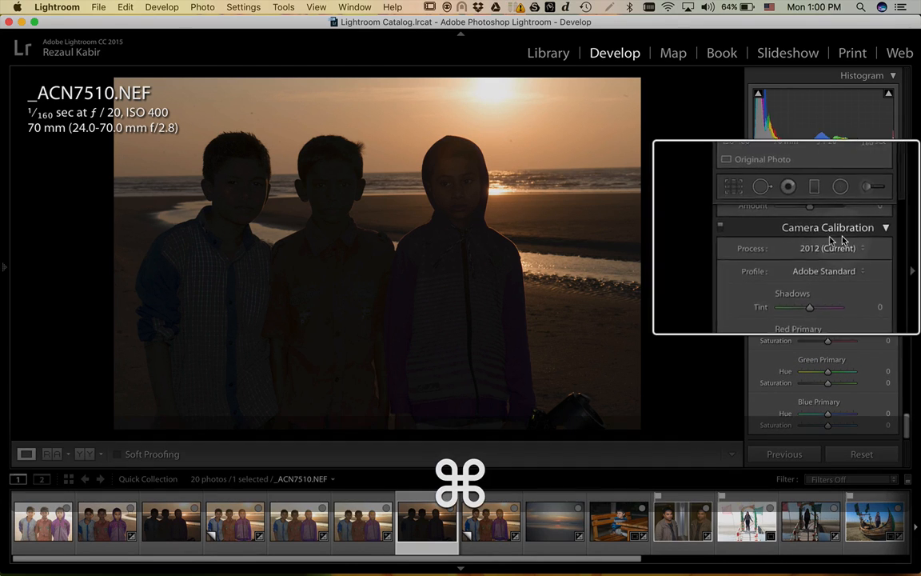
scroll(812, 241, up, 1)
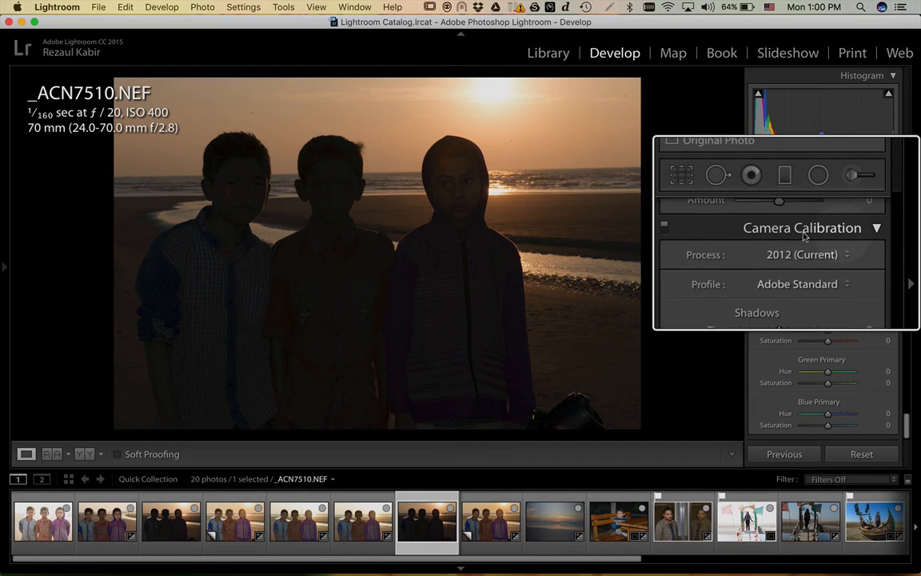
scroll(808, 240, down, 4)
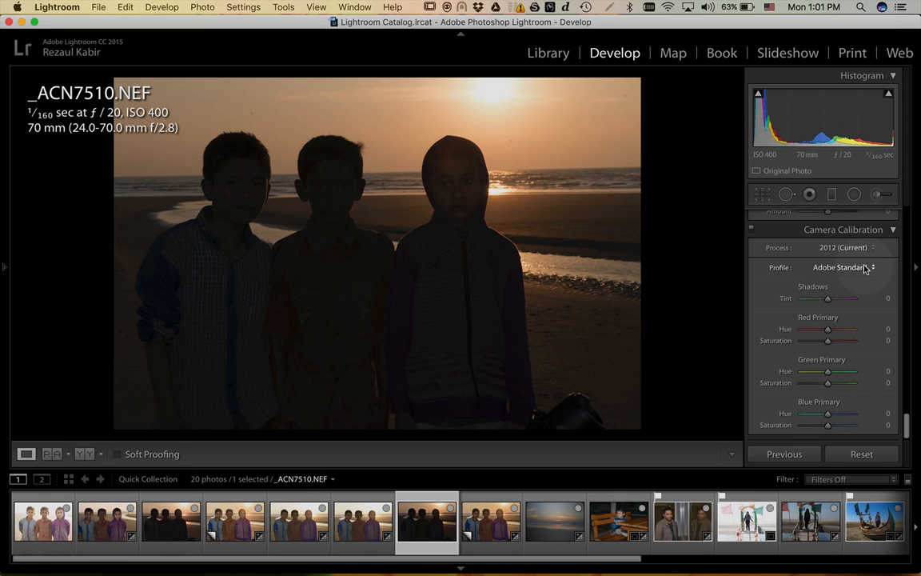
- Try the Camera Landscape, Vivid and Portrait profiles, settling on Camera Neutral
click(864, 269)
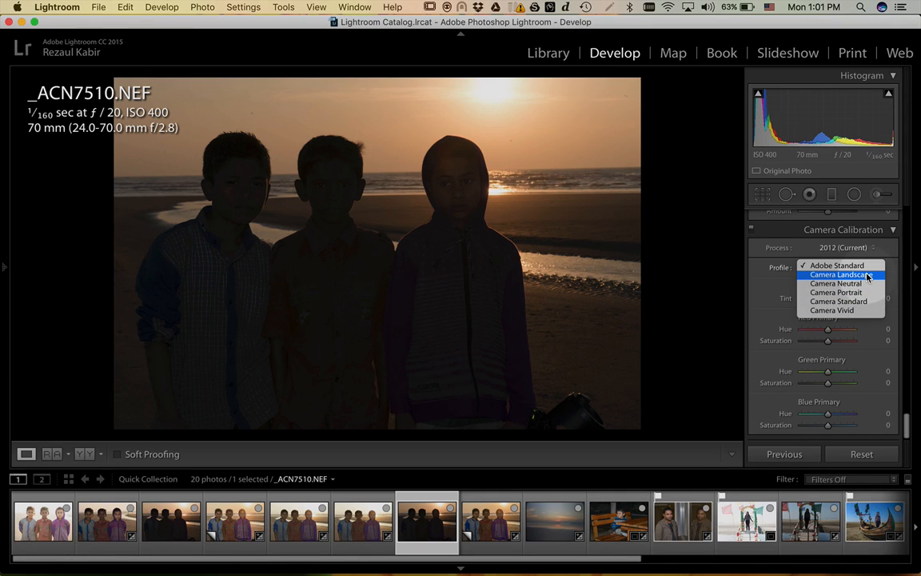
click(839, 274)
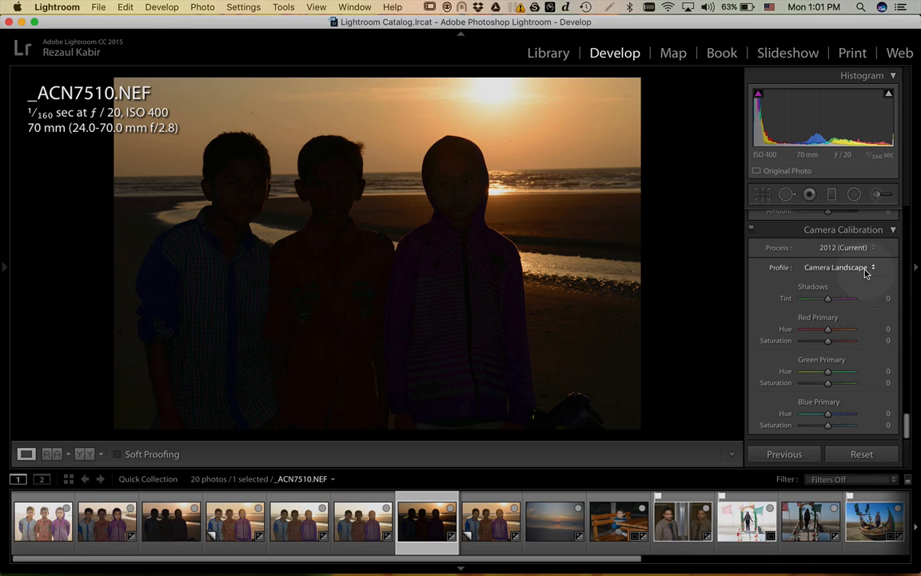
click(867, 273)
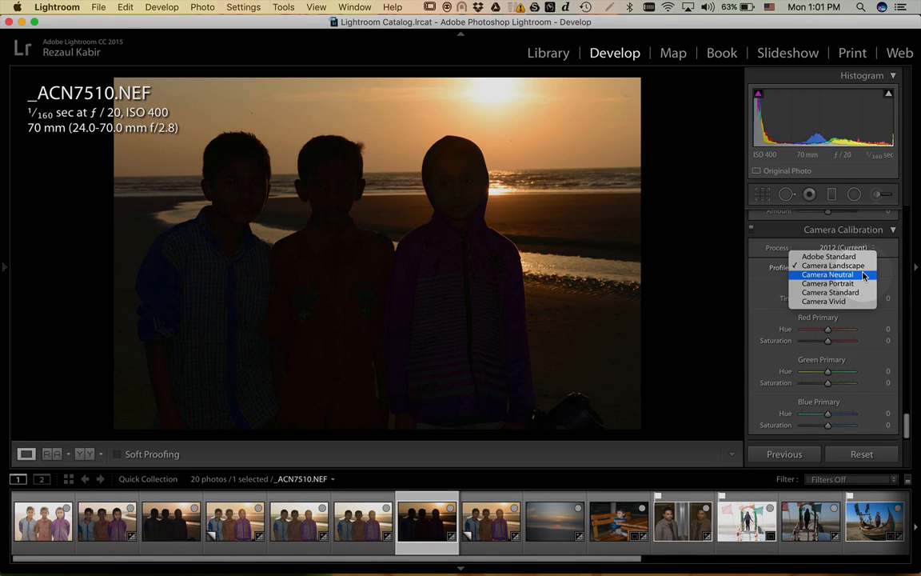
click(864, 275)
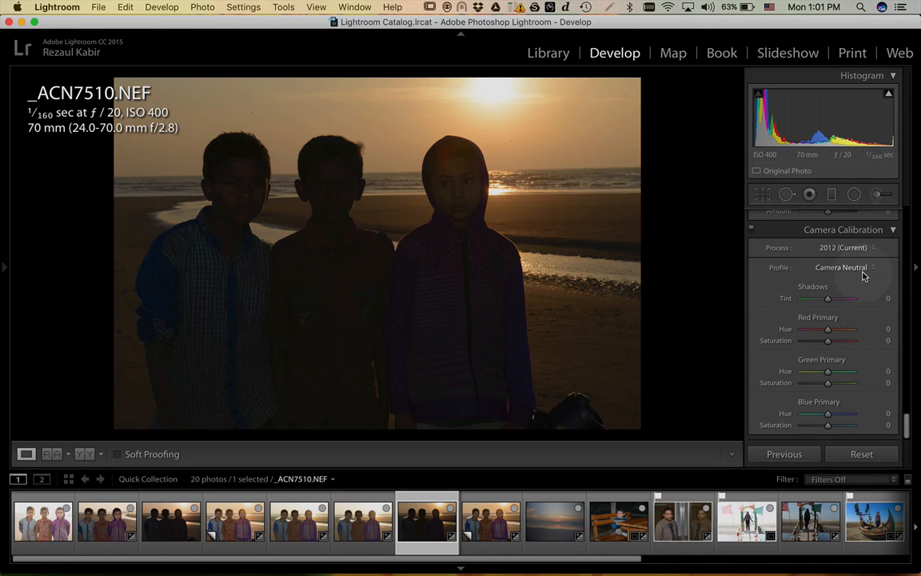
click(862, 276)
click(860, 295)
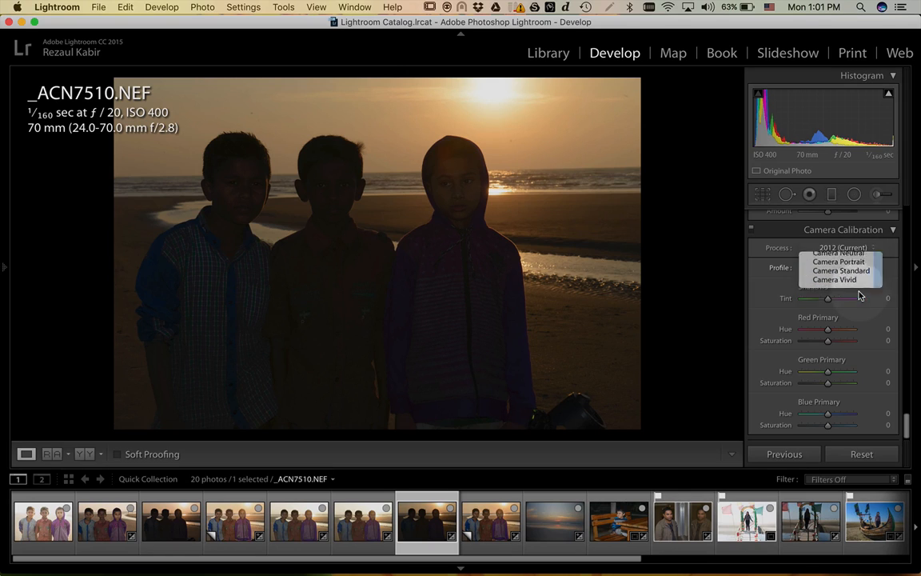
click(855, 267)
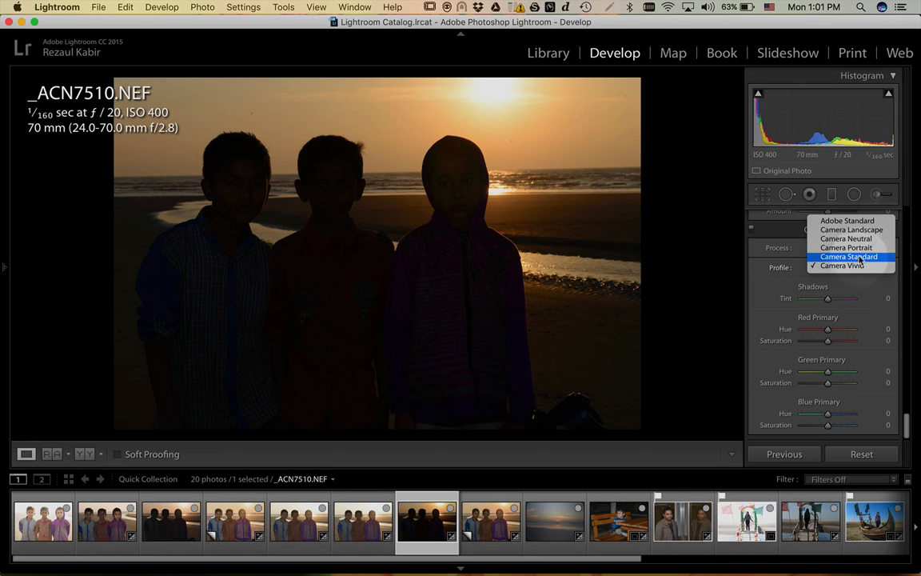
click(856, 248)
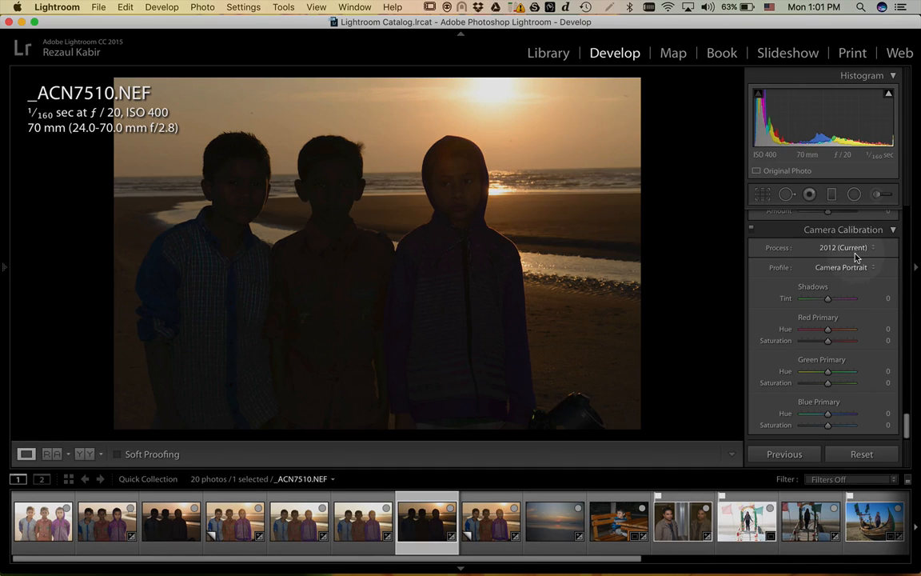
click(856, 264)
click(856, 256)
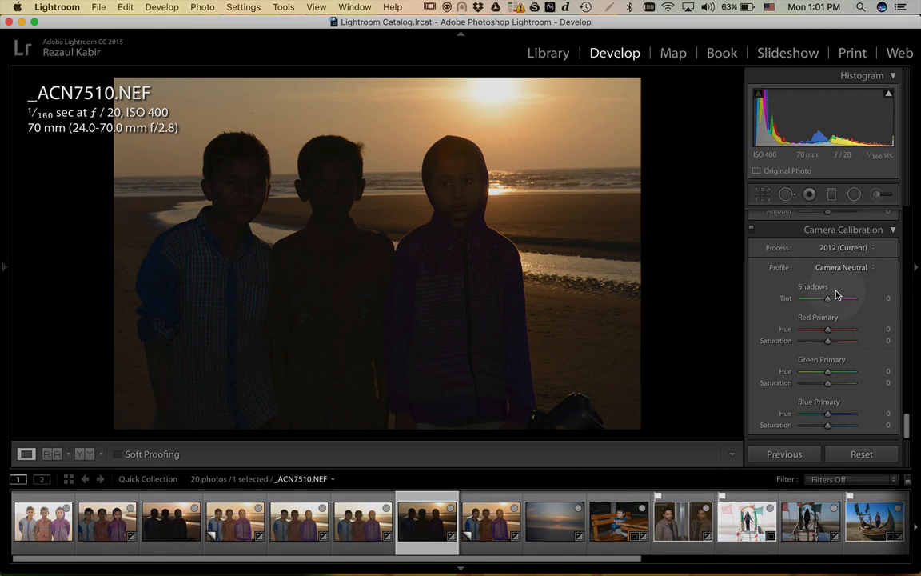
- Enable lens profile corrections using the Adobe profile for the Nikon 24-70mm f/2.8G ED lens
scroll(837, 295, up, 10)
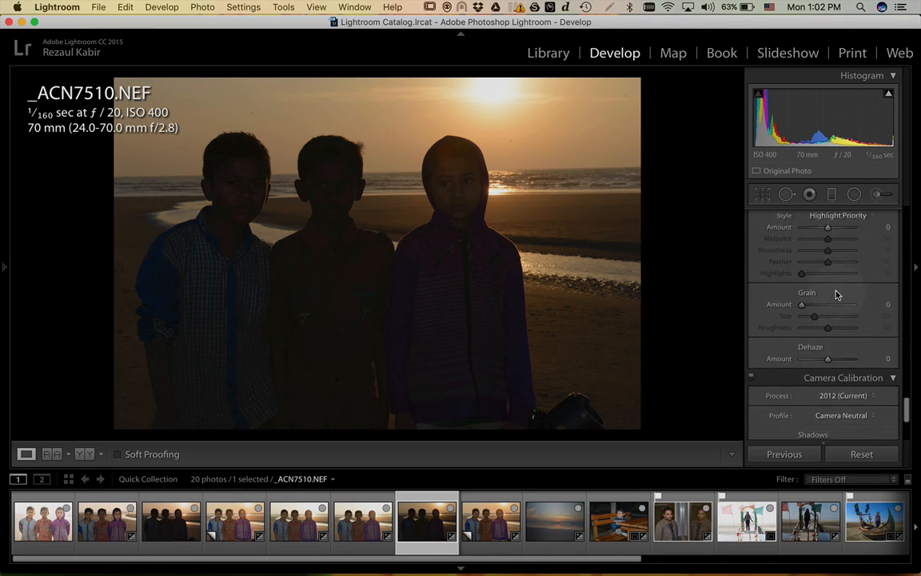
scroll(837, 295, up, 8)
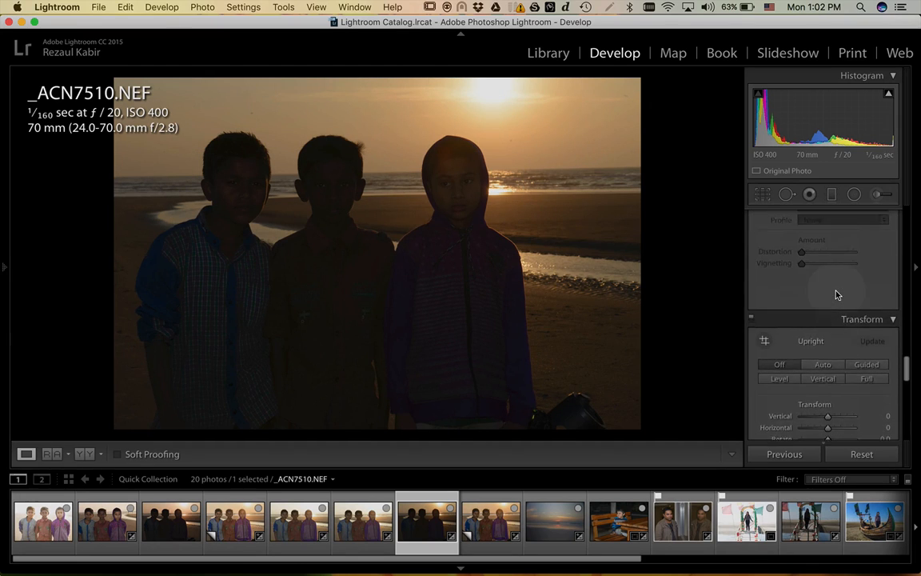
scroll(836, 295, up, 3)
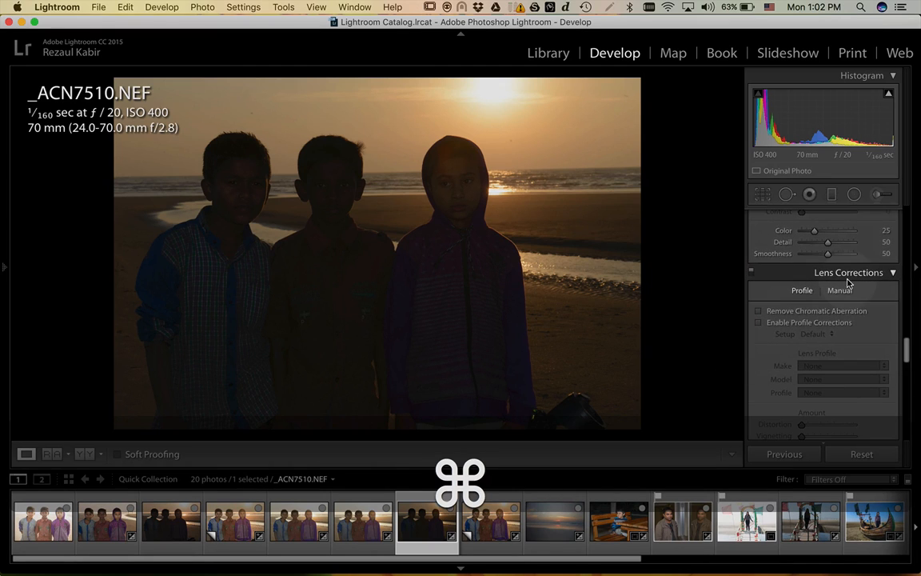
click(762, 326)
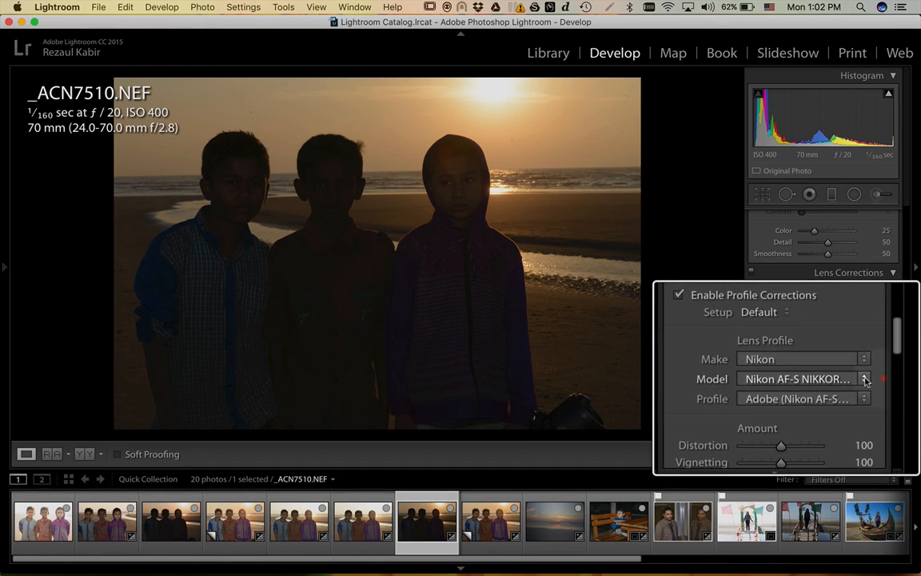
click(864, 379)
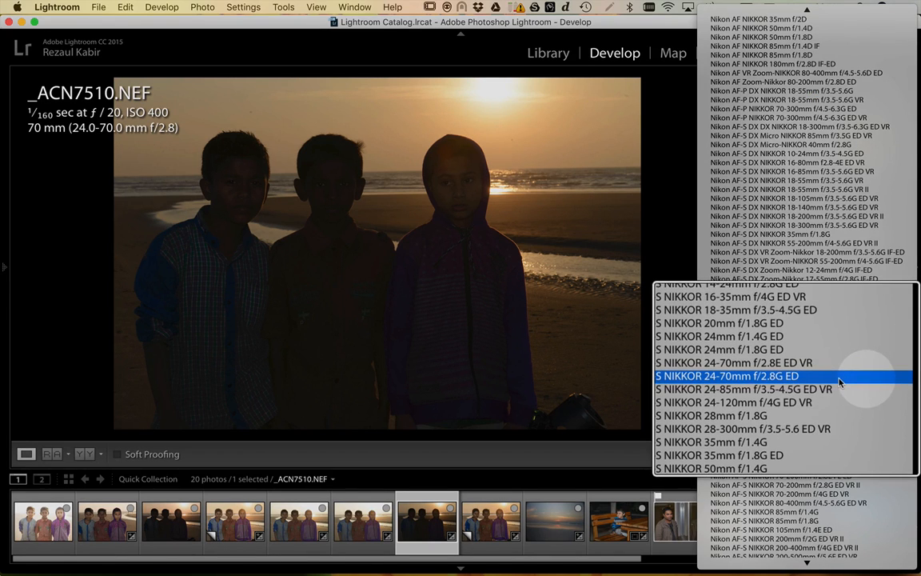
click(866, 381)
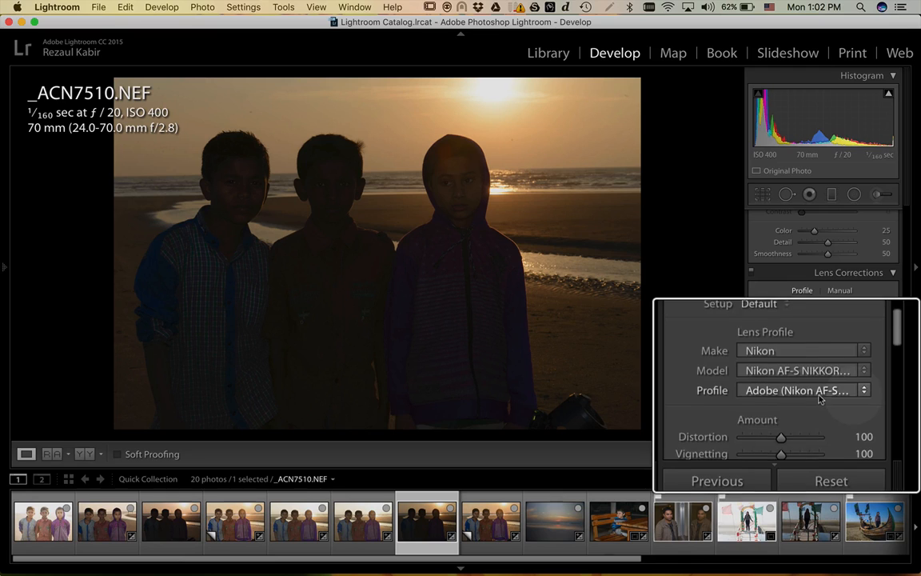
click(828, 392)
click(823, 392)
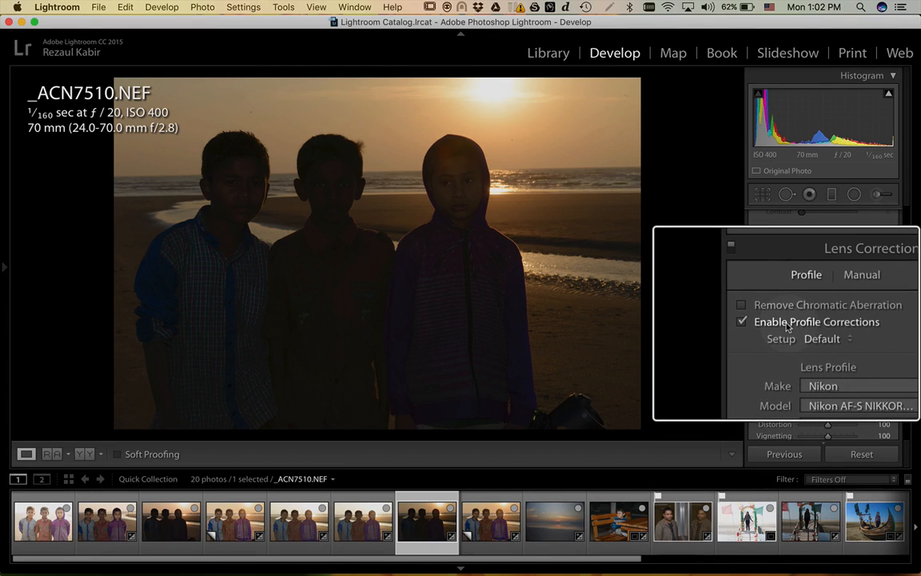
- Compare profile corrections off and on, then turn on Remove Chromatic Aberration
click(787, 324)
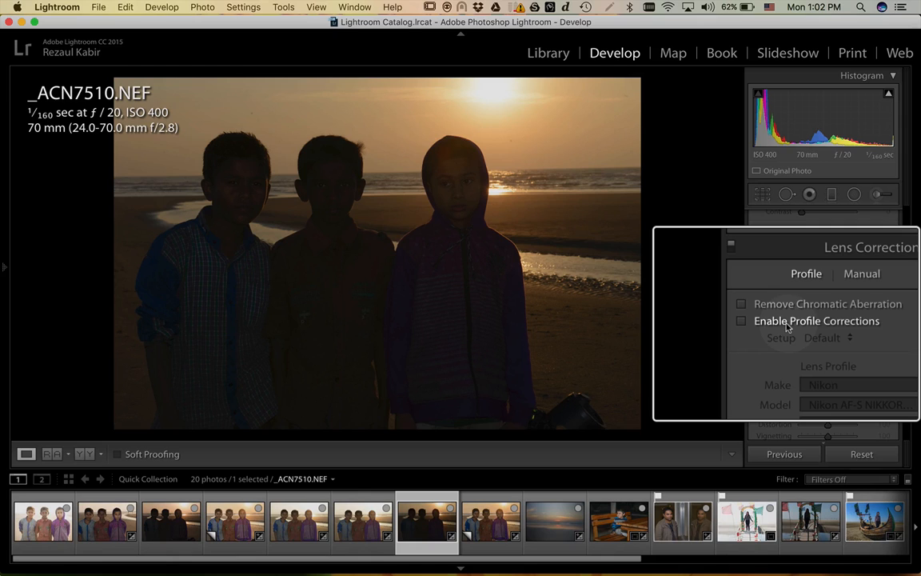
click(788, 325)
click(787, 325)
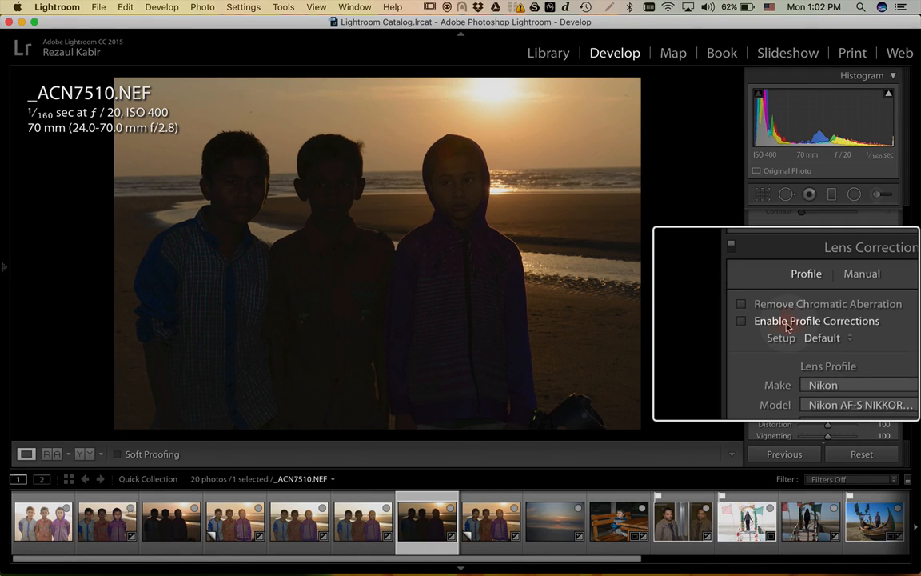
click(787, 325)
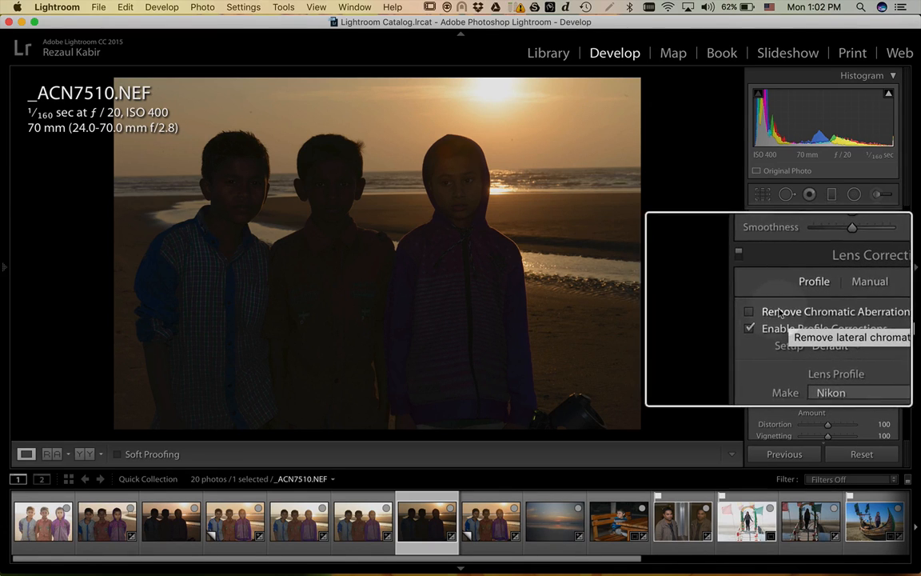
click(787, 314)
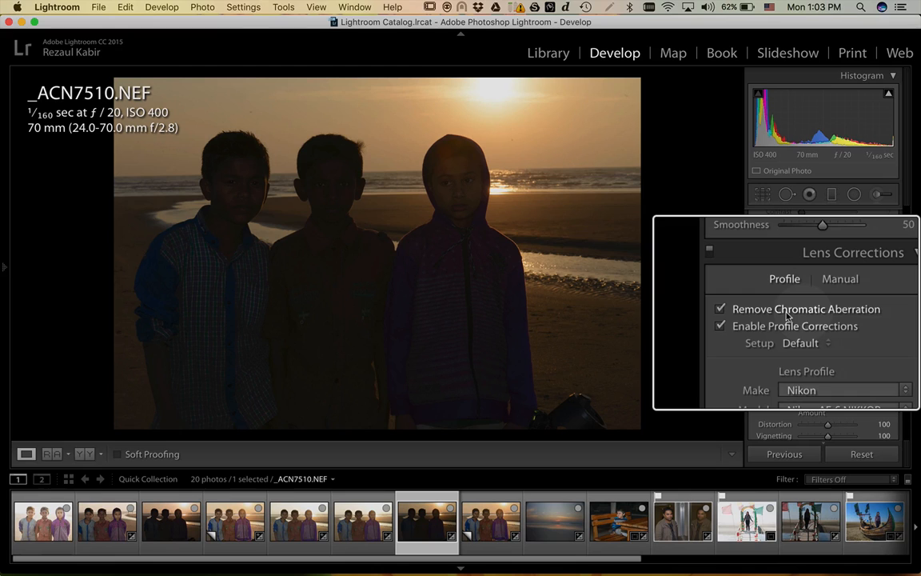
key(super)
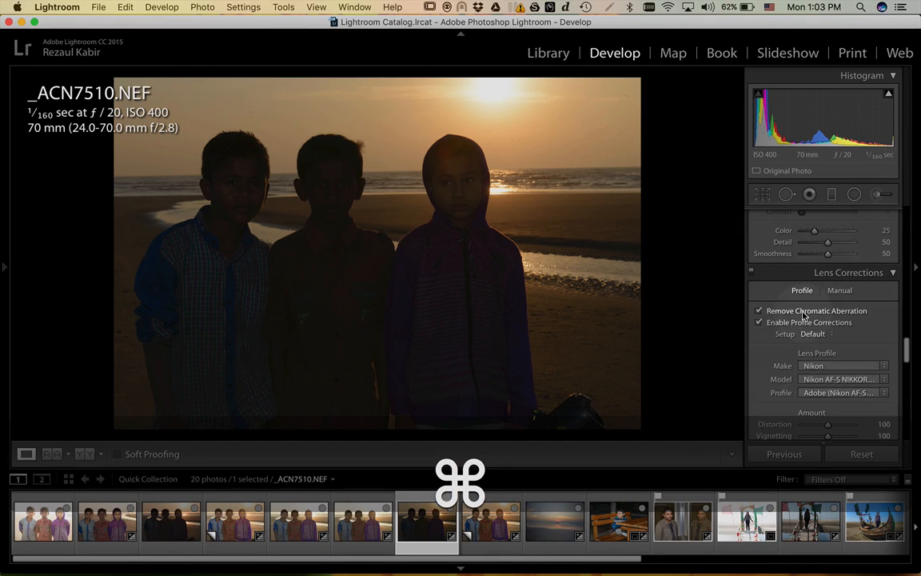
scroll(783, 332, up, 2)
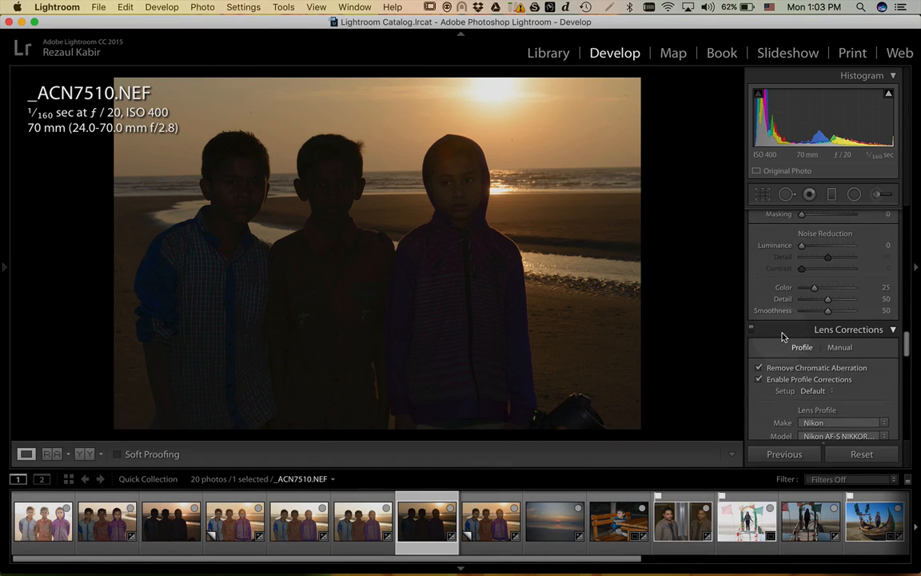
scroll(784, 336, down, 10)
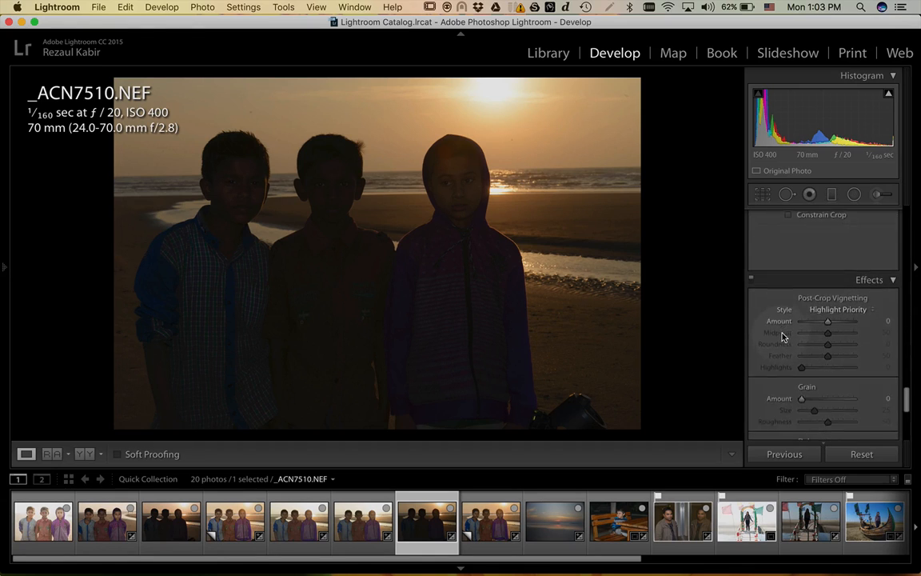
scroll(783, 336, up, 3)
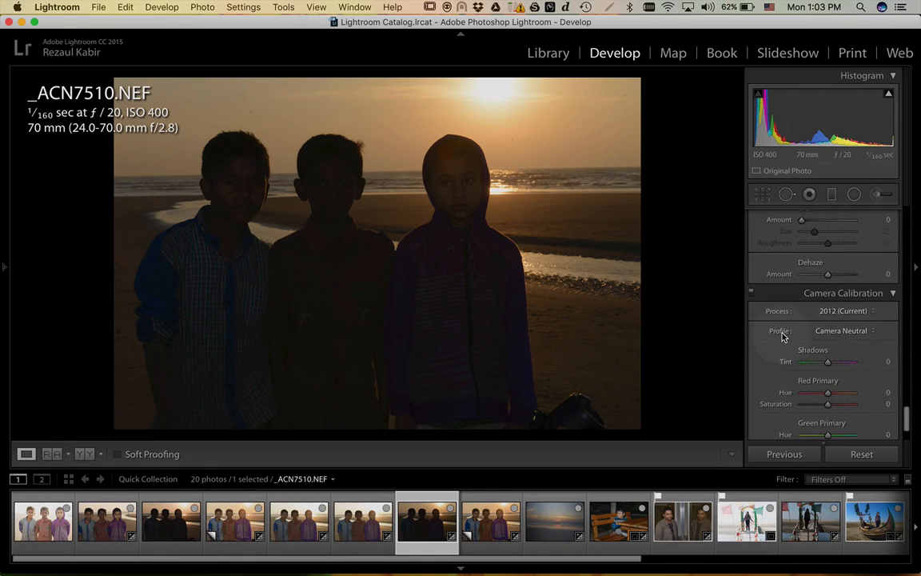
scroll(784, 328, up, 15)
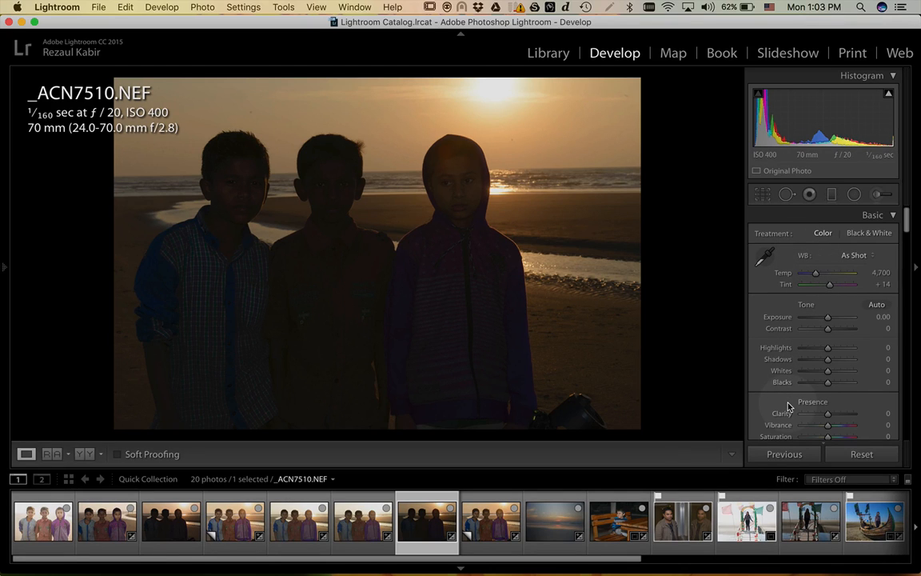
scroll(821, 281, down, 2)
key(alt)
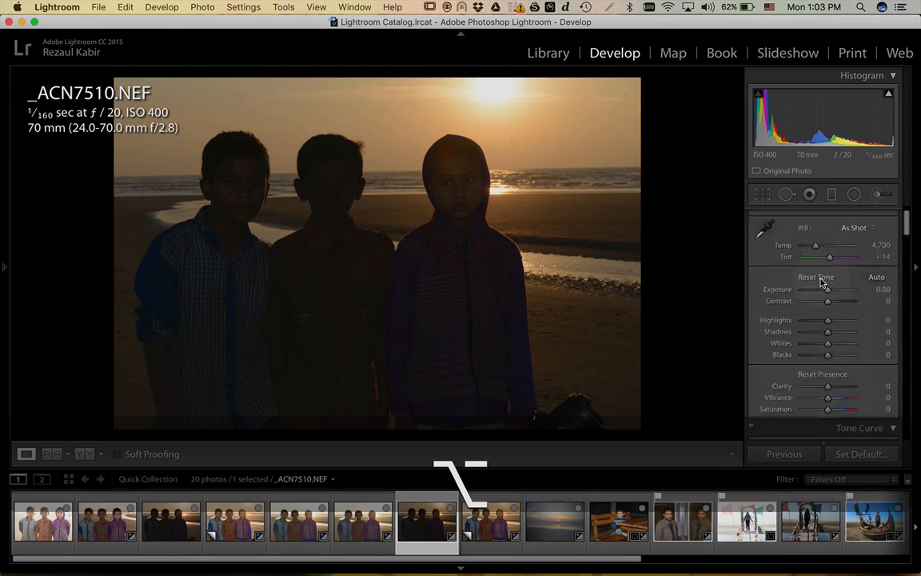
scroll(821, 282, up, 2)
scroll(818, 283, up, 2)
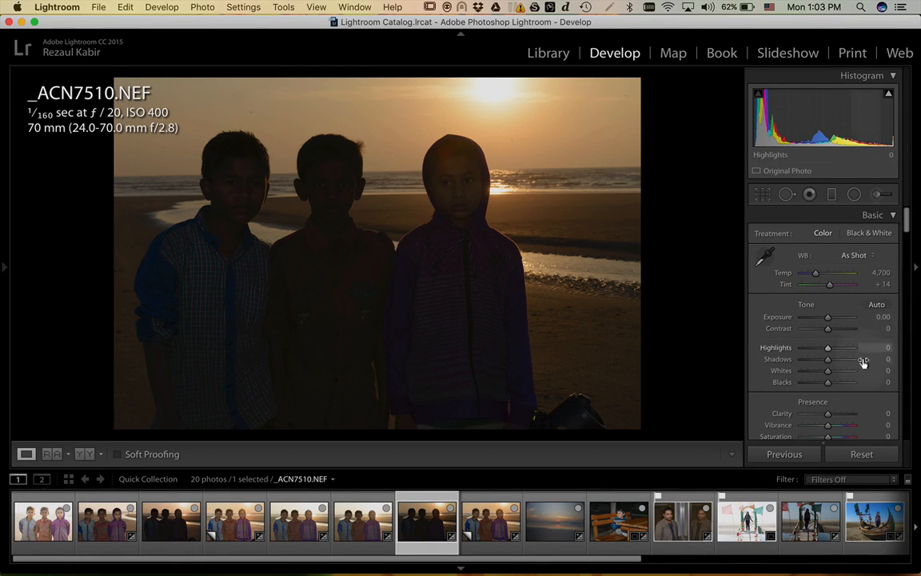
key(super)
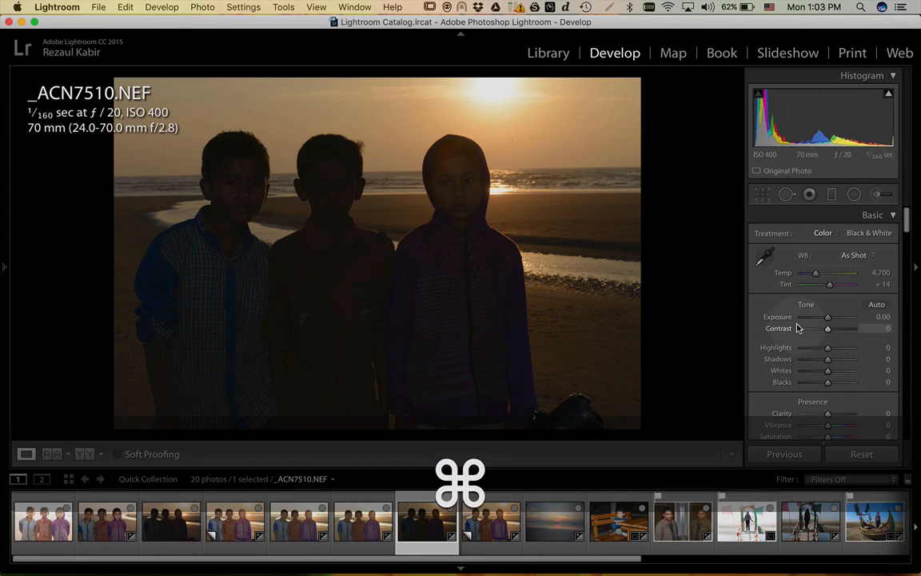
key(super)
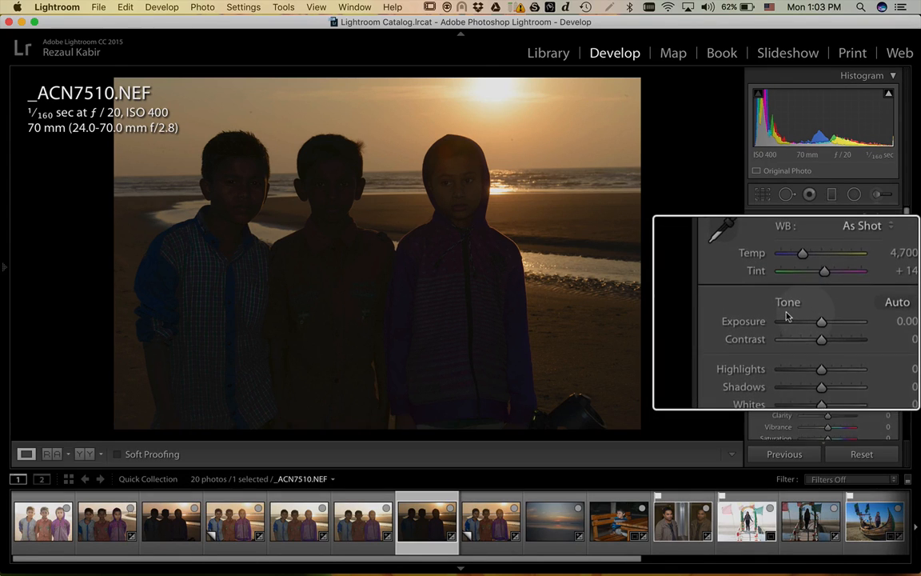
scroll(786, 317, down, 5)
scroll(786, 314, up, 3)
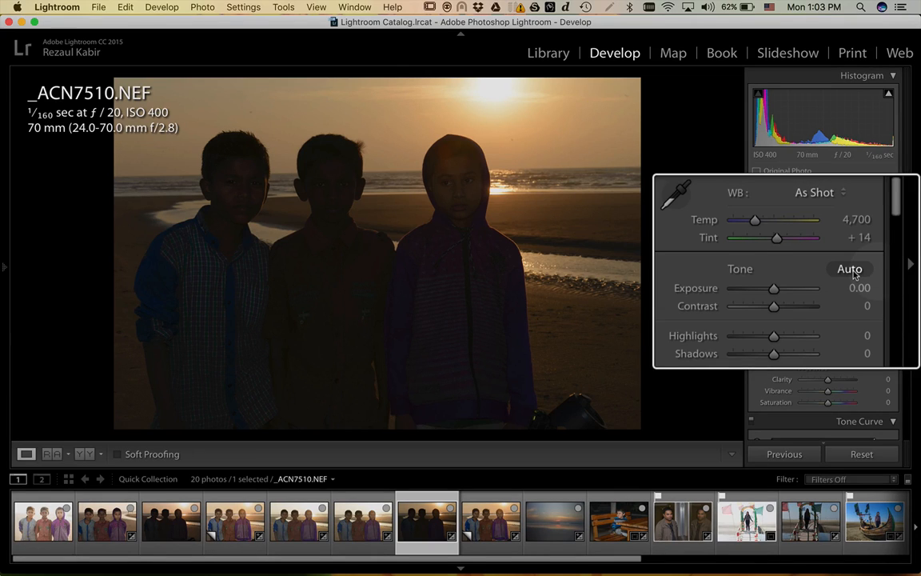
- Apply Auto tone, giving Exposure +2.00, Contrast −2, Highlights −50, Shadows +50, Whites +7, Blacks −32
click(852, 272)
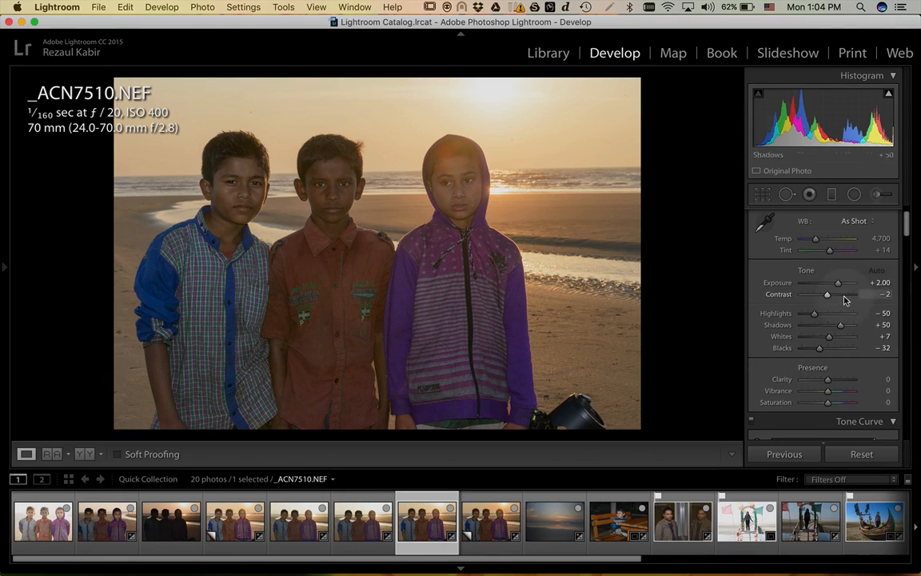
- Reset all develop adjustments and pick a different camera profile in Camera Calibration
click(862, 455)
scroll(838, 378, down, 15)
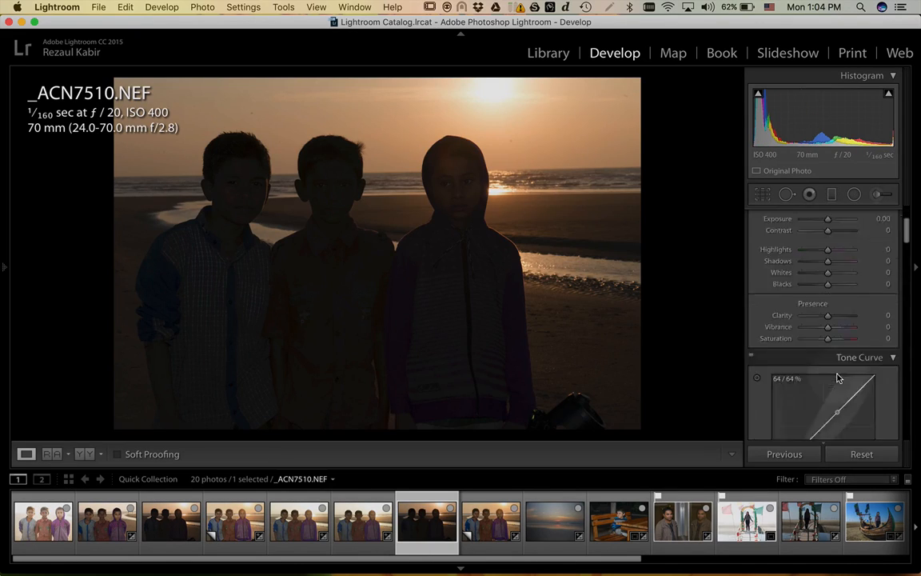
click(854, 268)
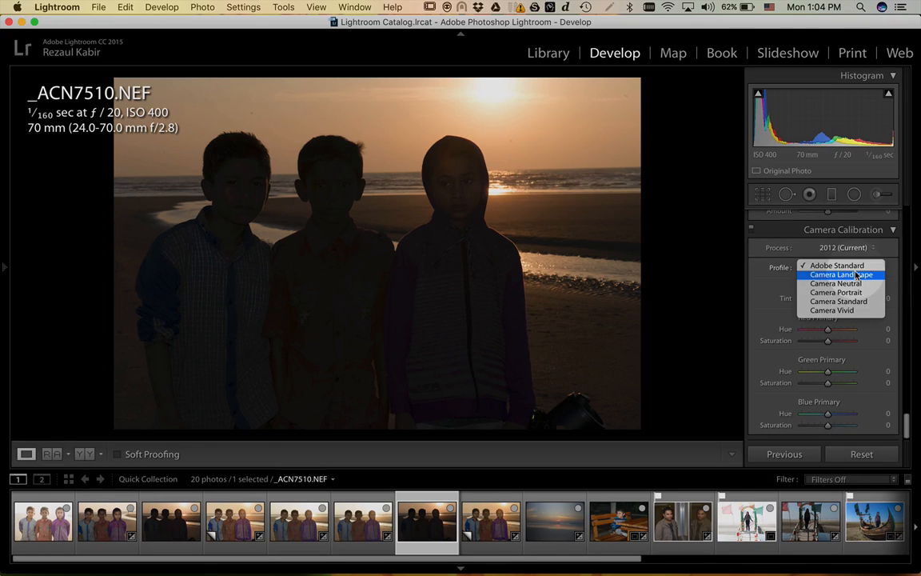
click(855, 284)
- Turn on Remove Chromatic Aberration and Enable Profile Corrections in Lens Corrections
scroll(855, 284, up, 10)
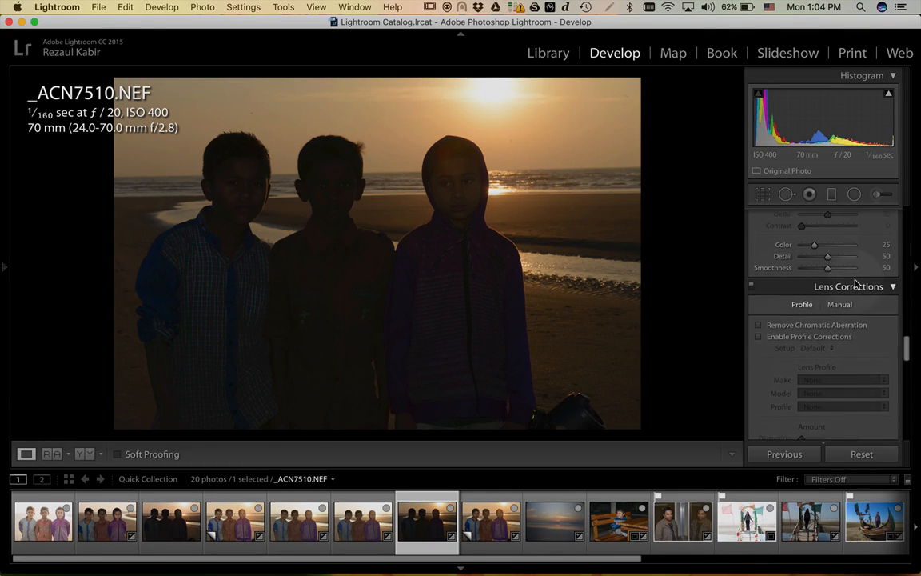
click(847, 324)
click(830, 336)
scroll(831, 337, up, 5)
scroll(830, 336, up, 8)
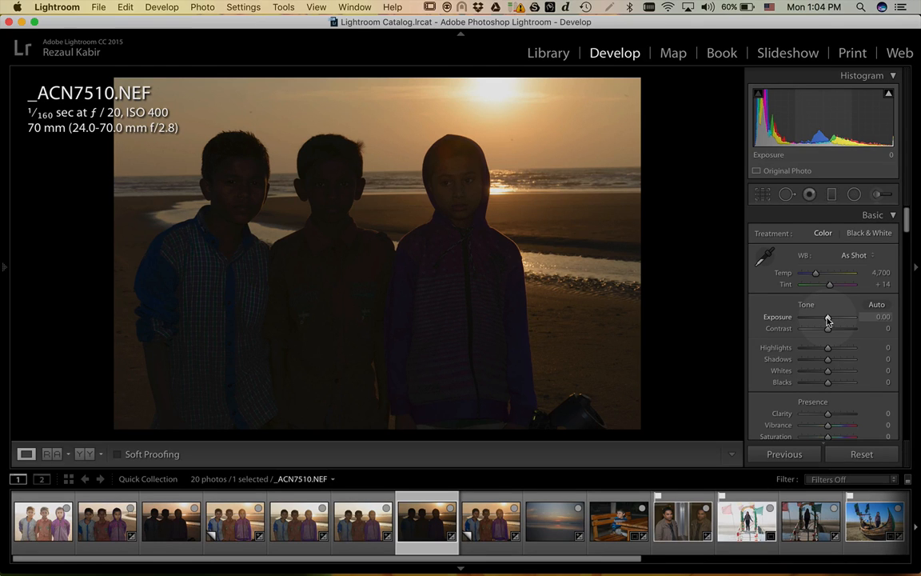
- Raise Exposure to +1.90 and Contrast to +28 in the Basic panel
mouse_move(828, 321)
mouse_down()
mouse_move(842, 319)
mouse_move(804, 319)
mouse_move(838, 319)
mouse_up()
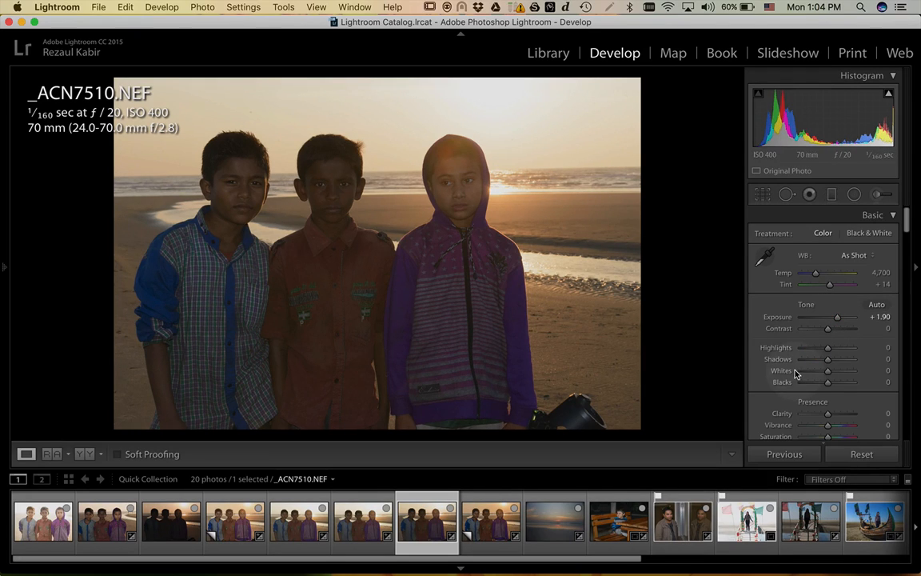
key(alt)
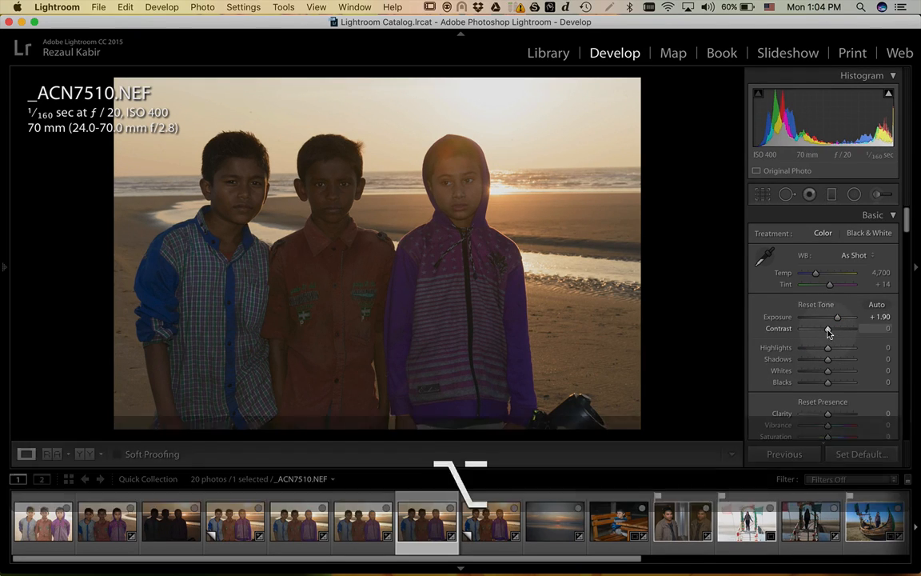
key(super)
scroll(828, 333, up, 2)
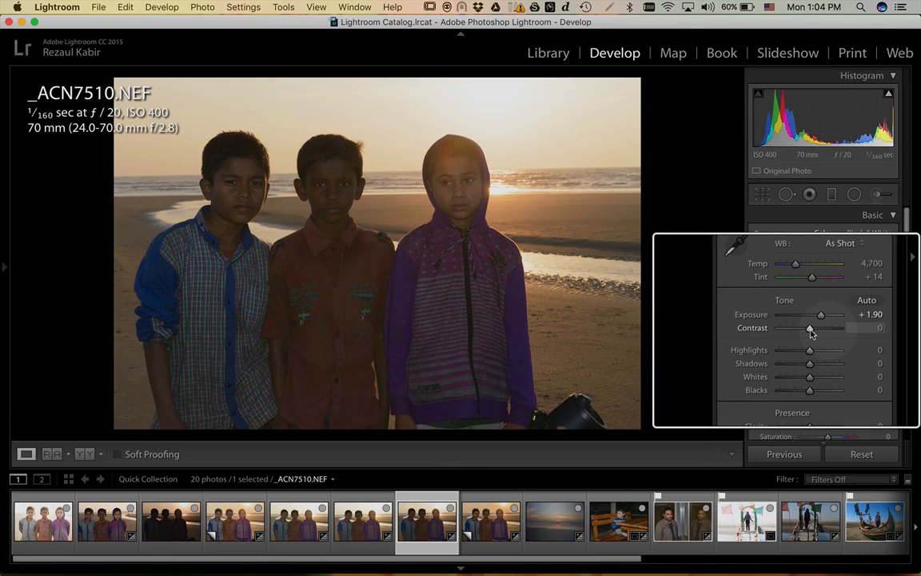
drag(811, 335, 821, 333)
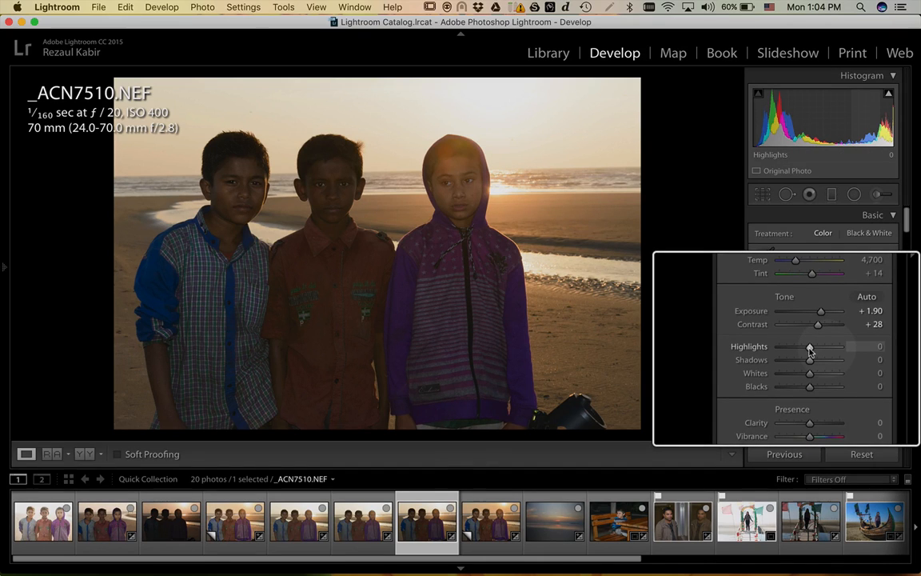
key(super)
key(super)
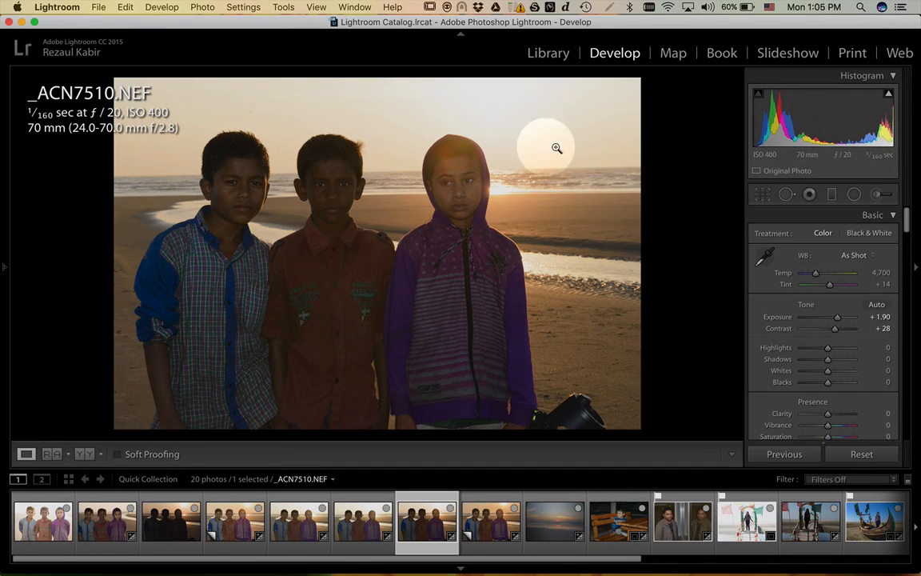
- Pull Highlights down to −88 and lift Shadows to +59 after comparing amounts
key(super)
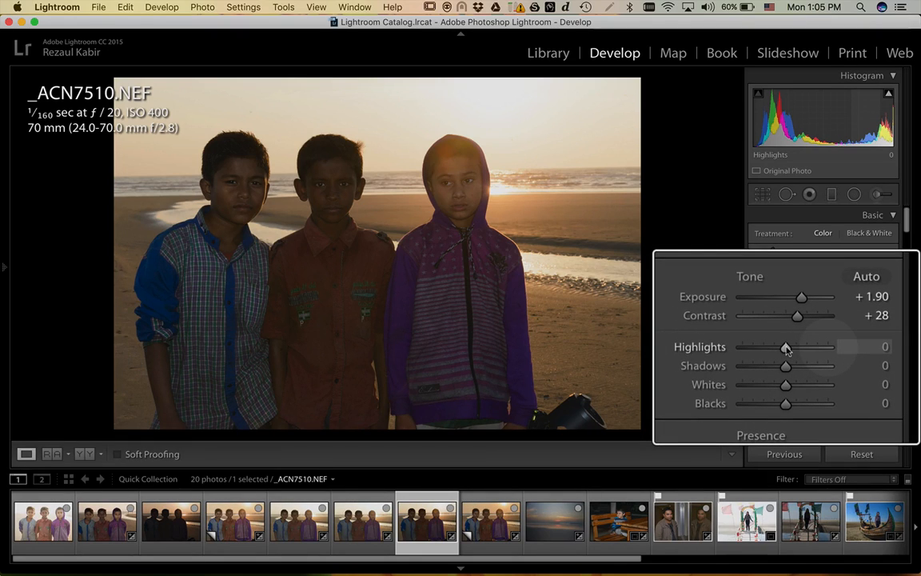
drag(786, 348, 736, 348)
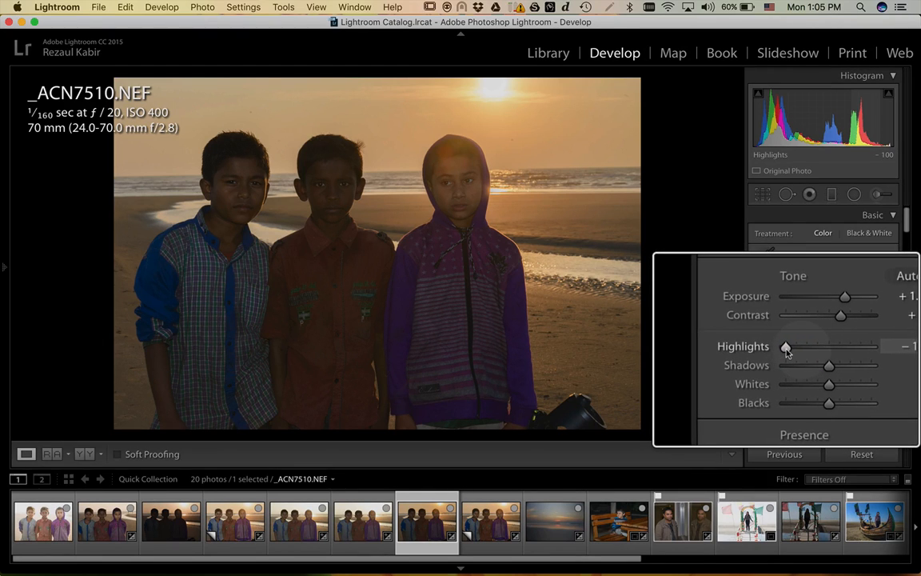
mouse_move(786, 348)
mouse_down()
mouse_move(833, 348)
mouse_move(786, 348)
mouse_up()
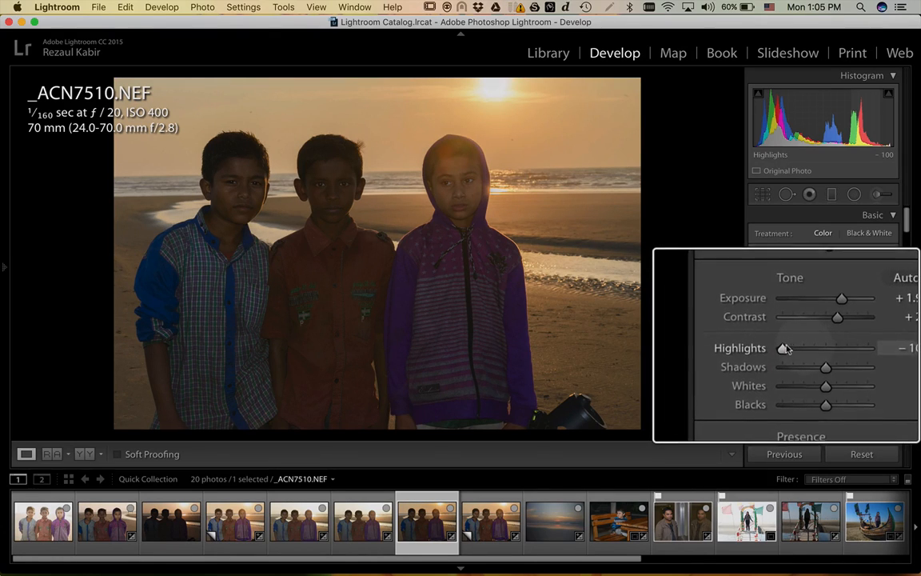
drag(786, 350, 789, 350)
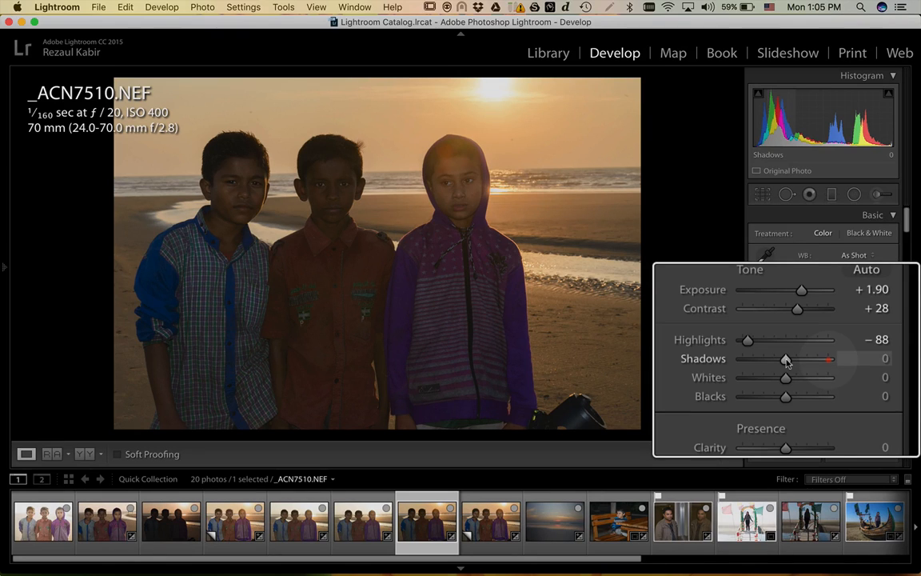
mouse_move(786, 362)
mouse_down()
mouse_move(828, 362)
mouse_move(787, 358)
mouse_up()
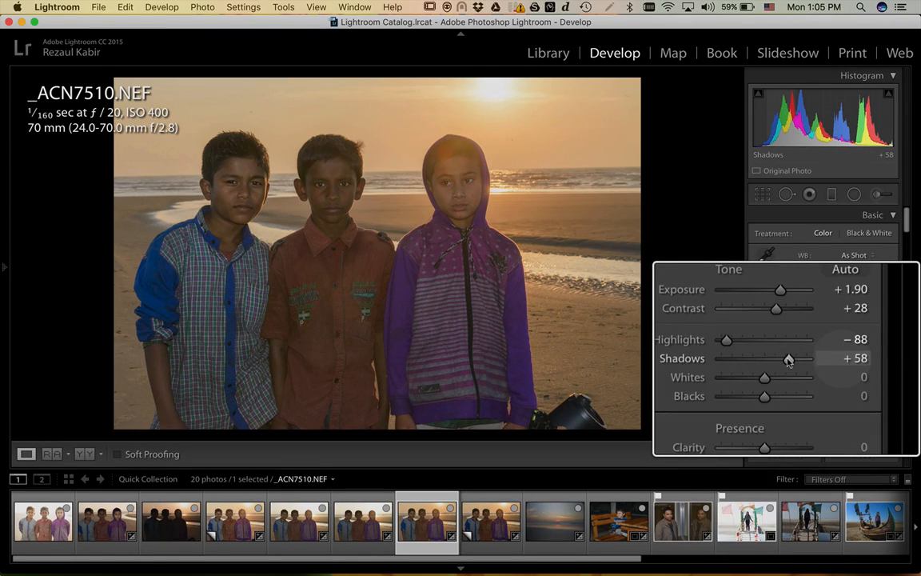
drag(788, 361, 789, 360)
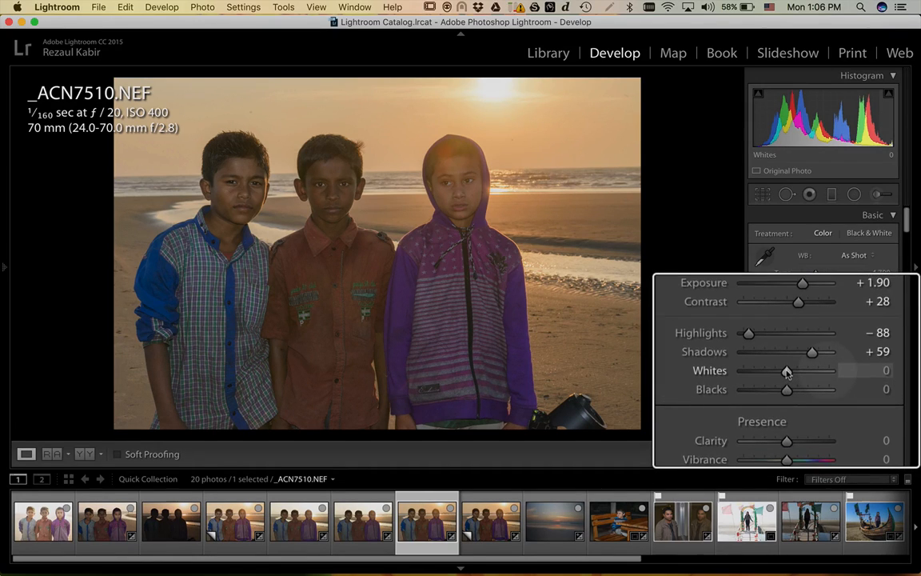
drag(787, 373, 821, 374)
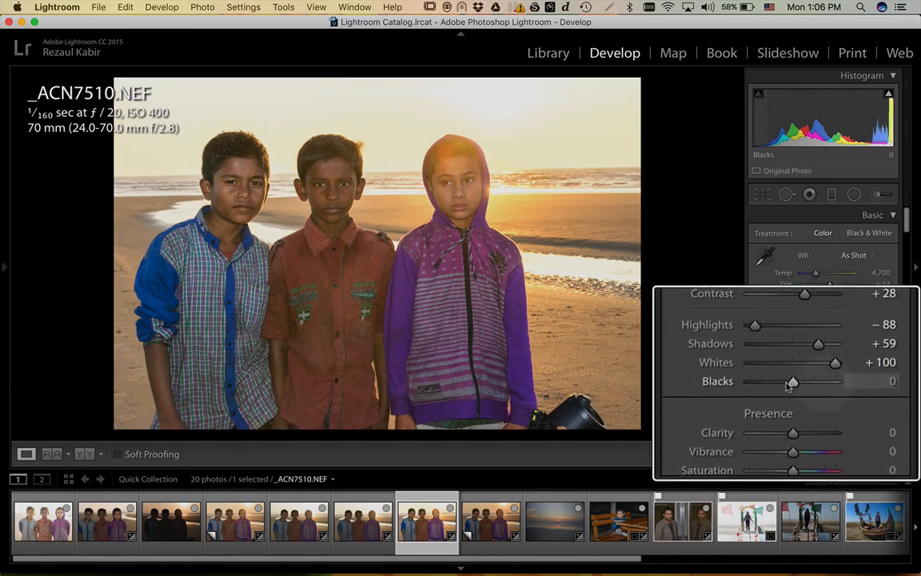
mouse_move(764, 383)
mouse_down()
mouse_move(824, 385)
mouse_move(773, 385)
mouse_up()
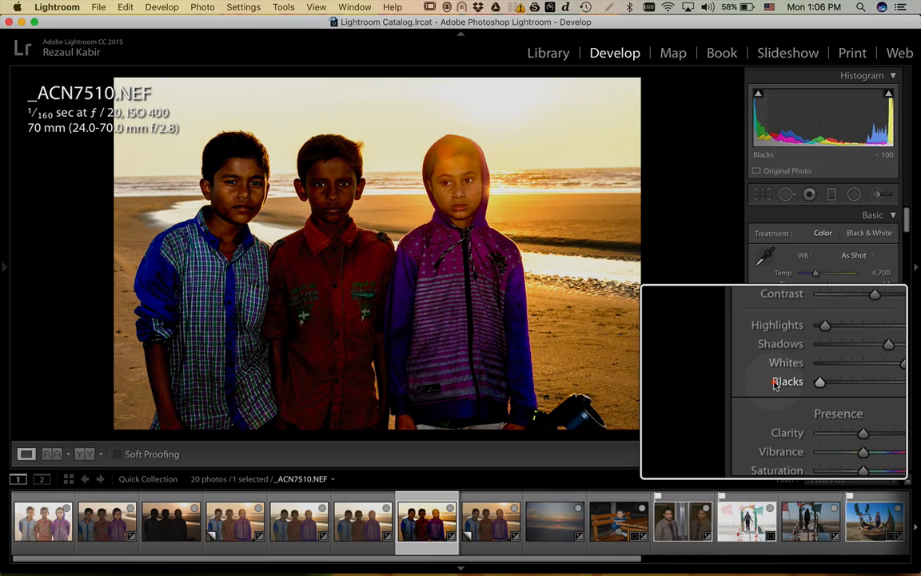
double_click(774, 383)
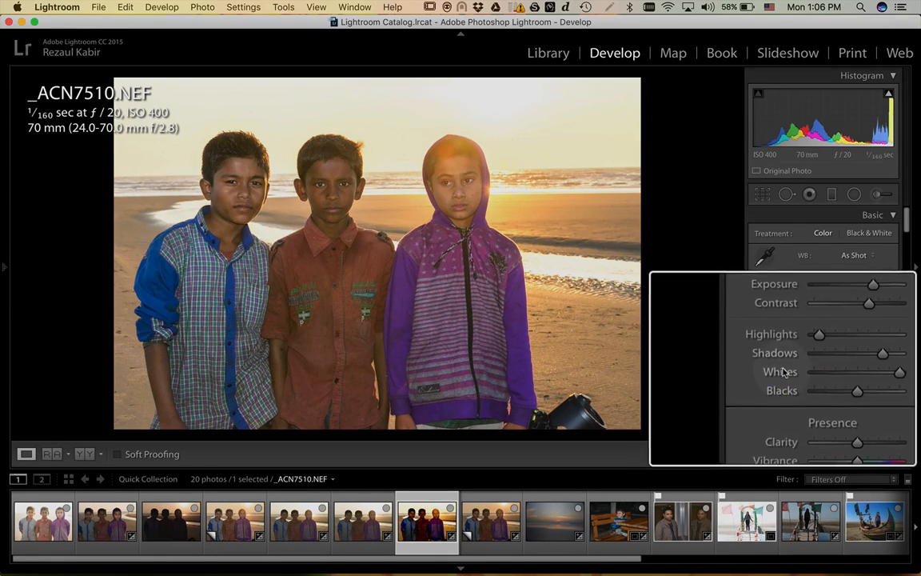
double_click(766, 370)
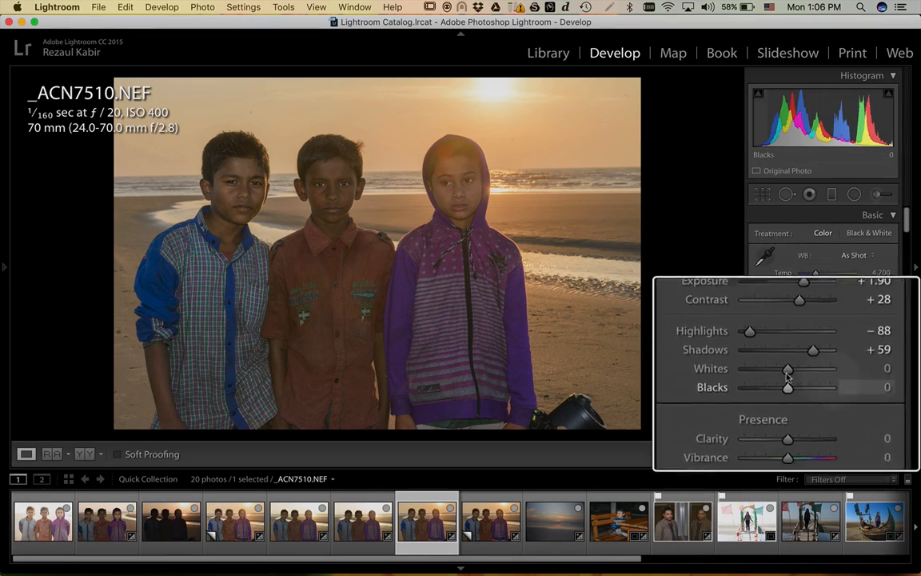
drag(784, 371, 807, 370)
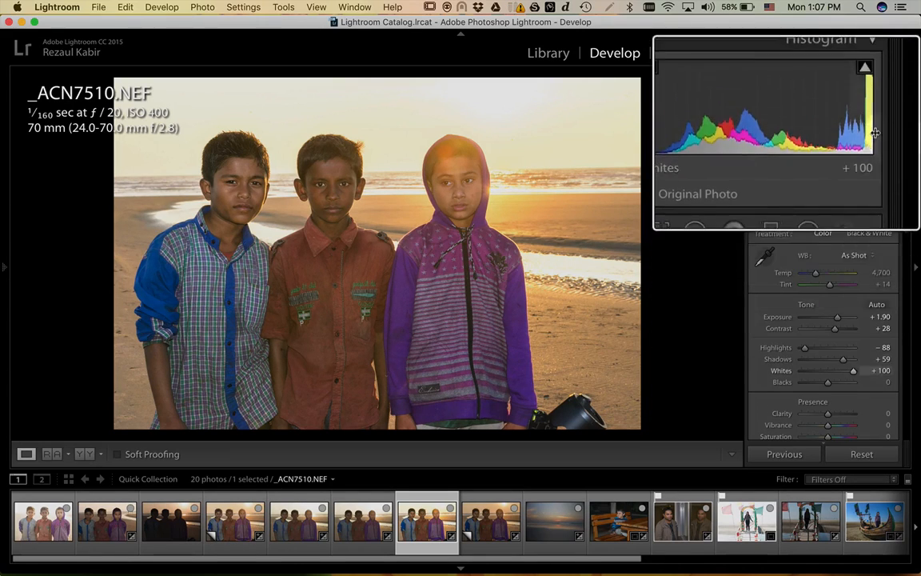
double_click(775, 371)
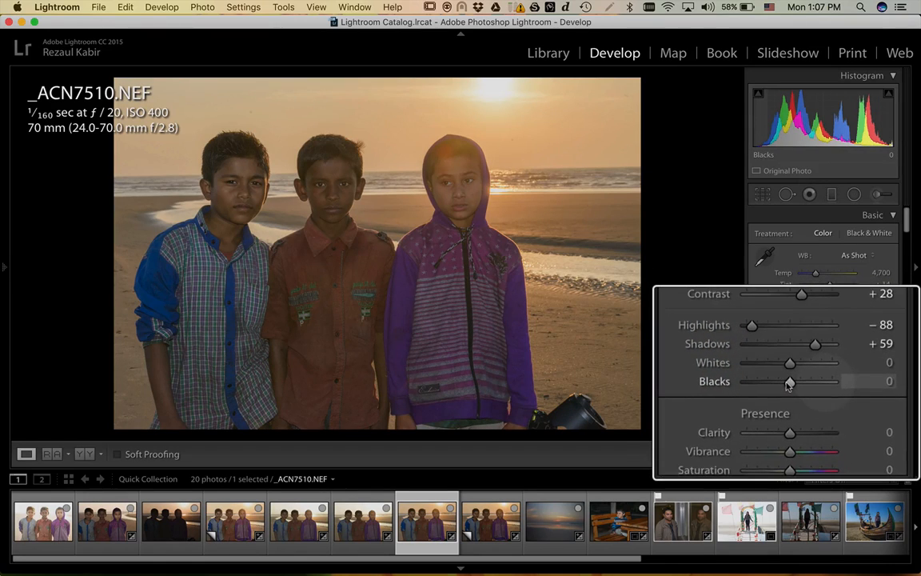
mouse_move(789, 384)
mouse_down()
mouse_move(816, 386)
mouse_move(787, 385)
mouse_up()
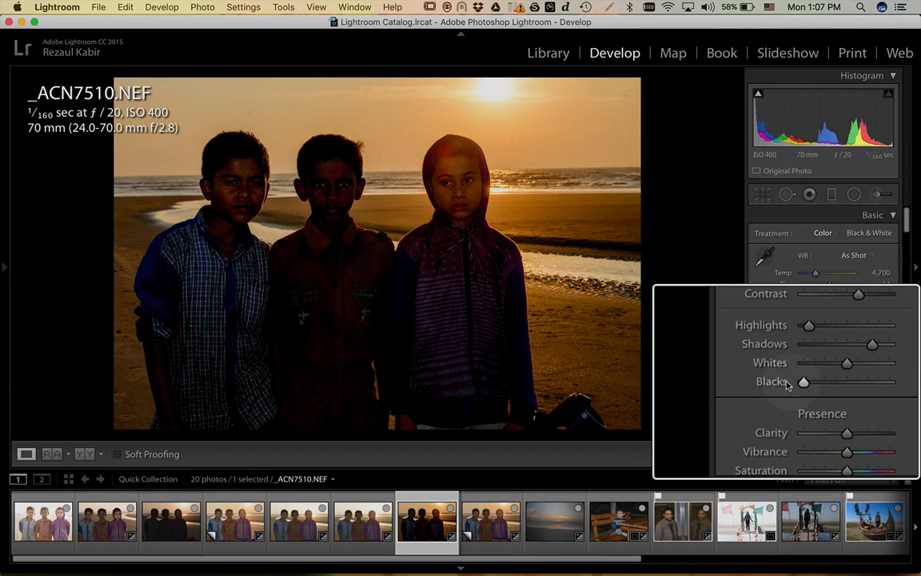
double_click(788, 383)
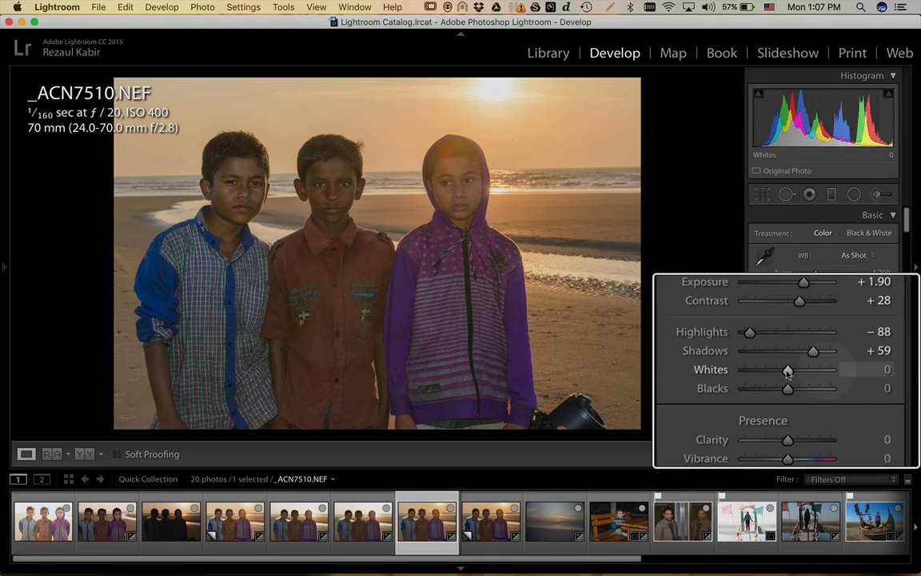
- Raise Whites to +10 with the clipping preview, keeping Shadows +50 and Blacks 0
key(alt)
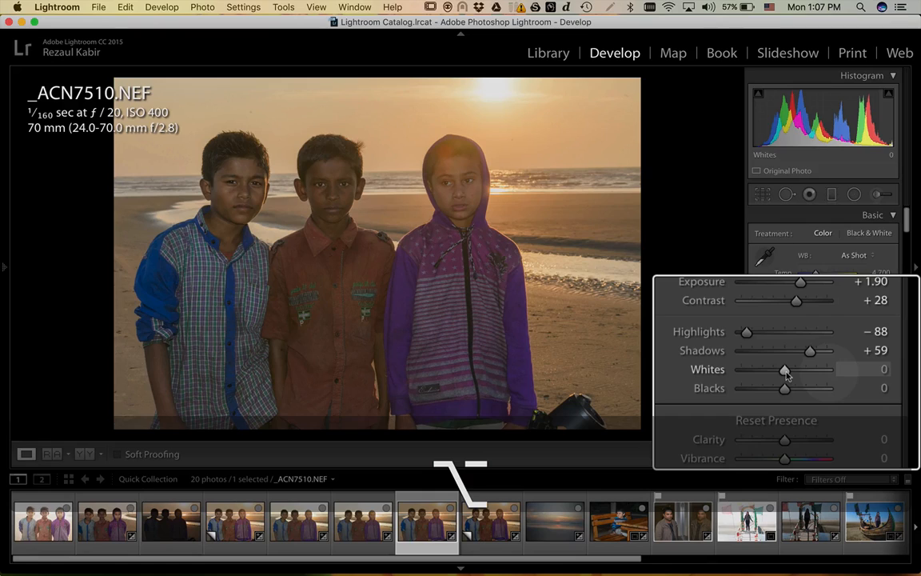
drag(785, 370, 786, 370)
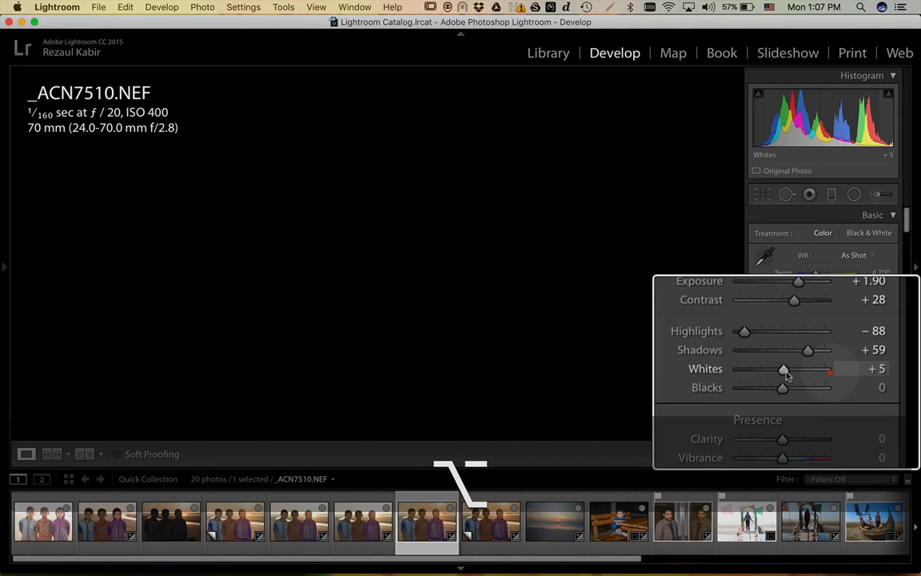
mouse_move(786, 374)
mouse_down()
mouse_move(796, 373)
mouse_move(788, 373)
mouse_up()
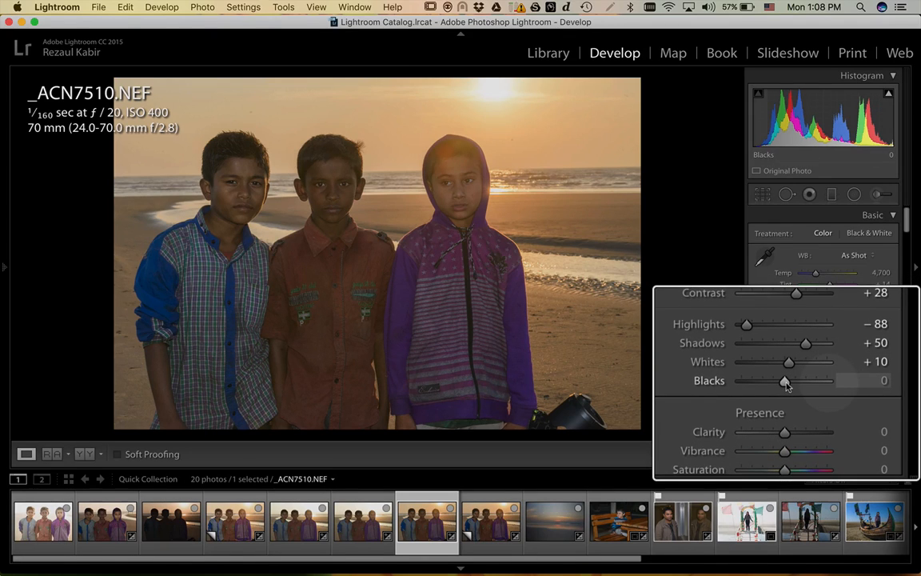
- Set Blacks to −18 while checking shadow clipping with the Alt preview
key(alt)
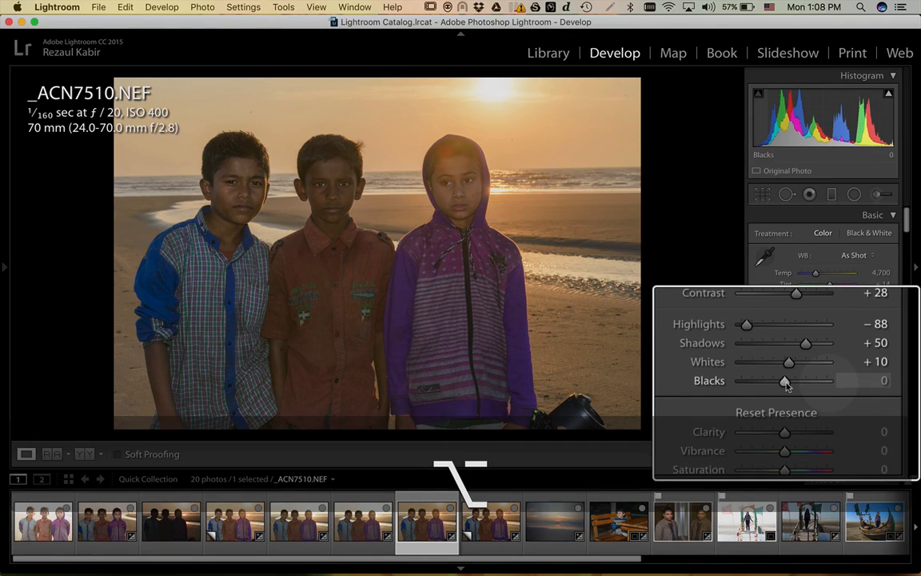
drag(786, 384, 786, 384)
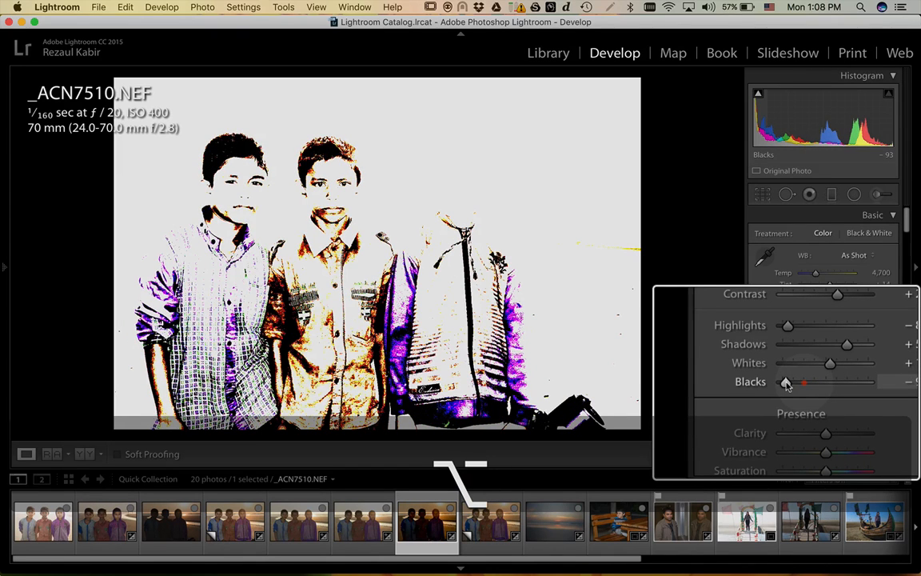
drag(786, 385, 786, 384)
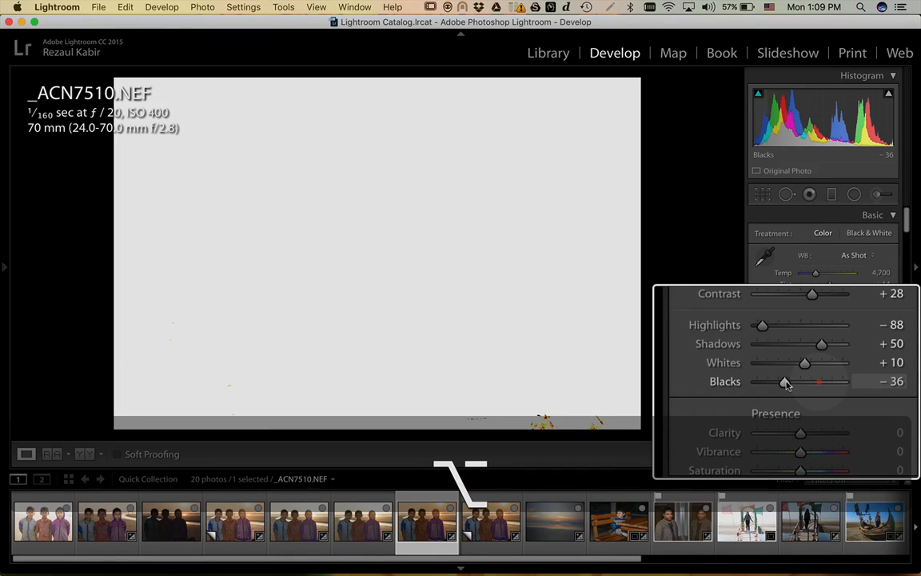
drag(786, 384, 786, 384)
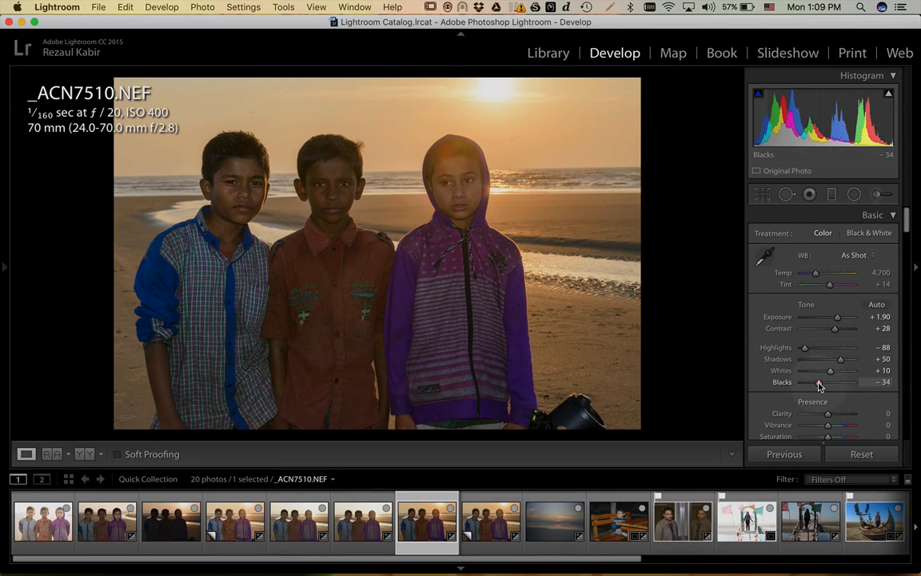
drag(819, 385, 824, 386)
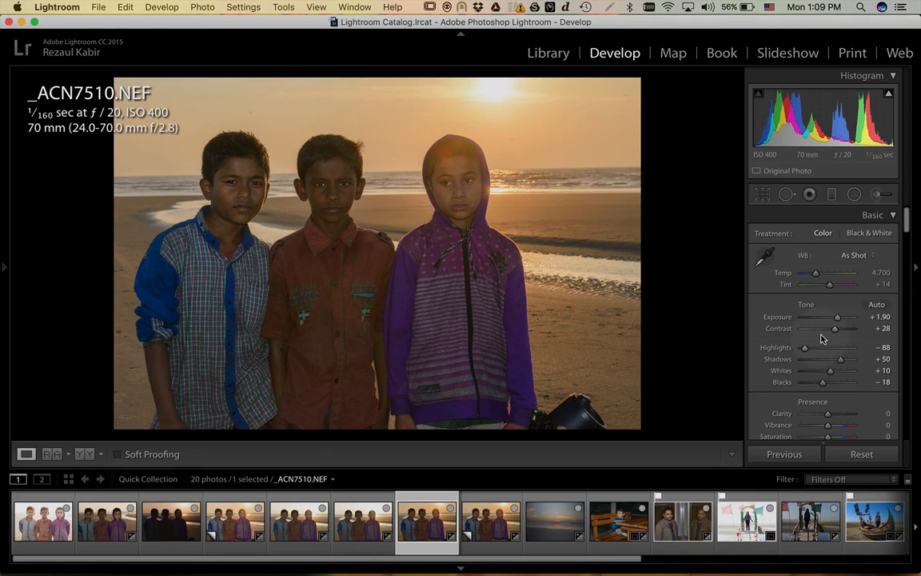
- Set Contrast to +47, Highlights to −70 and Shadows to +74
mouse_move(836, 331)
mouse_down()
mouse_move(834, 290)
mouse_move(835, 316)
mouse_up()
scroll(837, 329, up, 4)
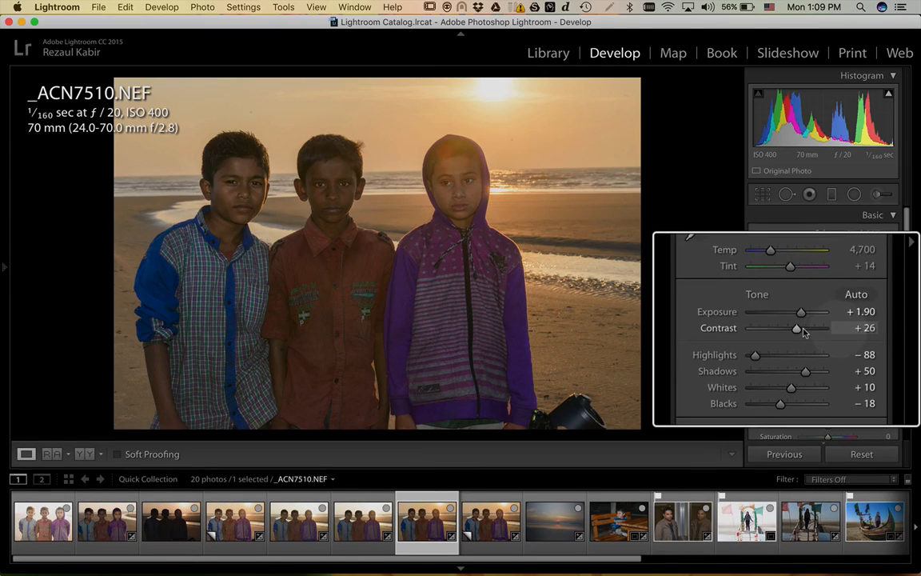
mouse_move(797, 332)
mouse_down()
mouse_move(814, 330)
mouse_move(802, 326)
mouse_up()
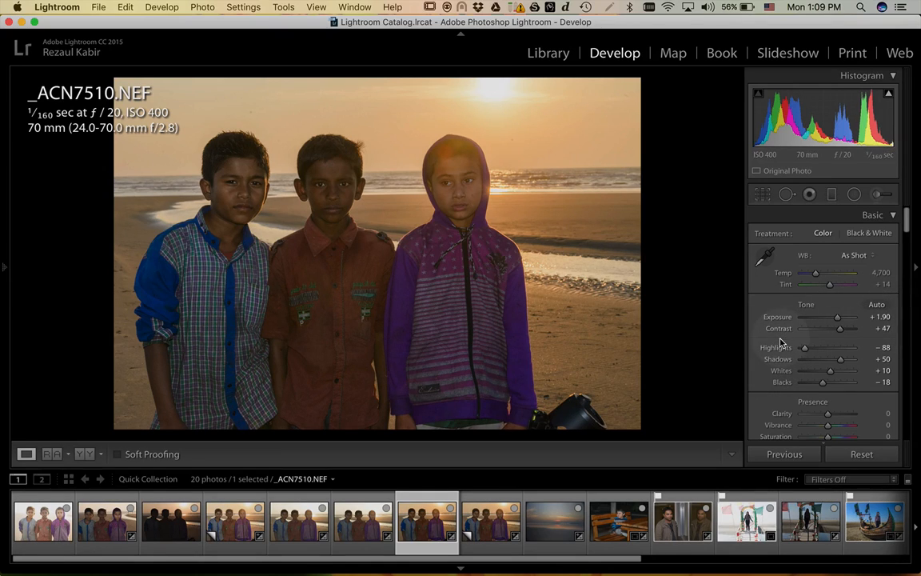
scroll(781, 342, down, 3)
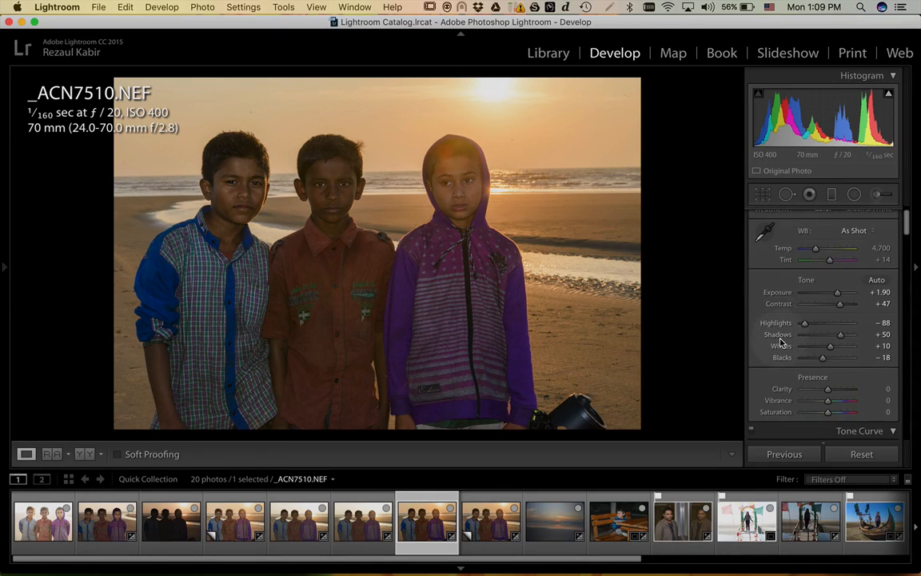
drag(809, 328, 811, 328)
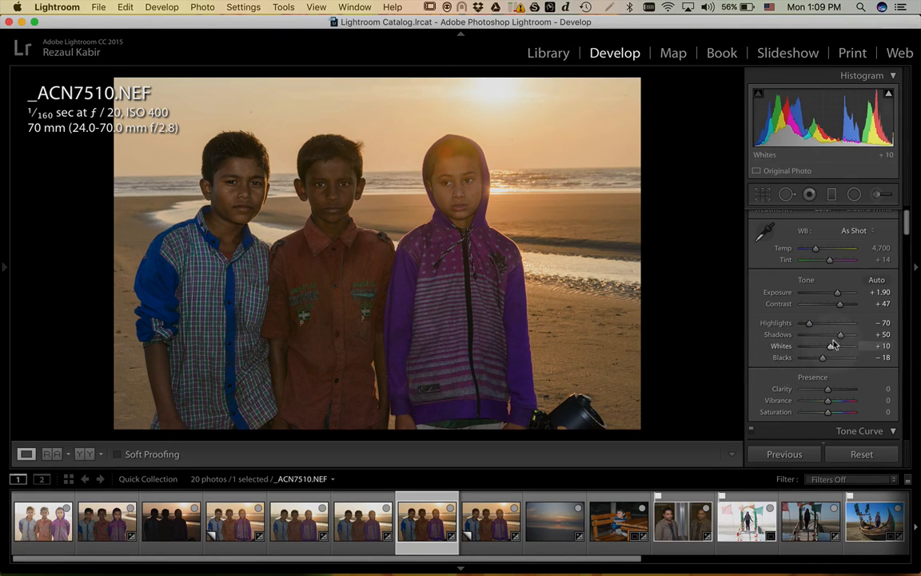
drag(840, 336, 845, 339)
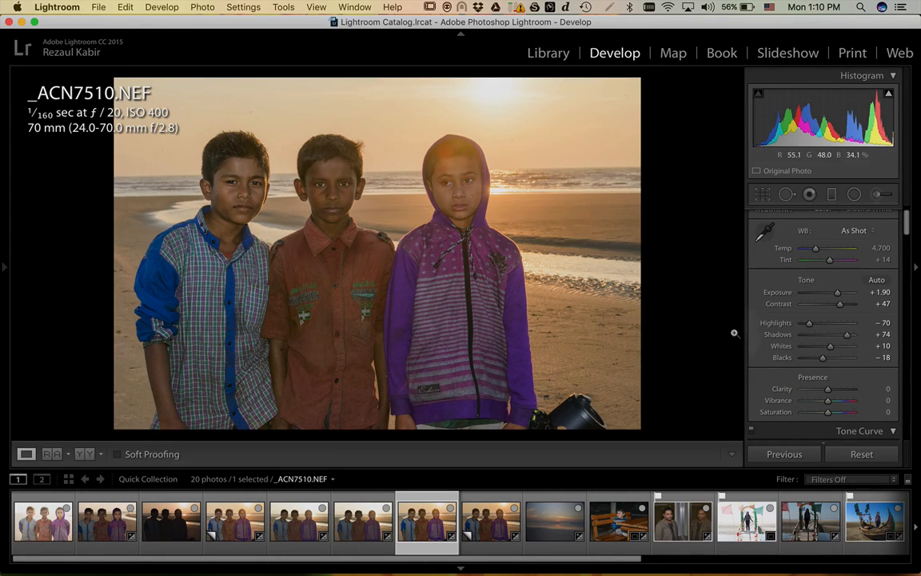
scroll(781, 375, down, 3)
- Compare Clarity at +100 and −100, reset it, then settle on +21
key(alt)
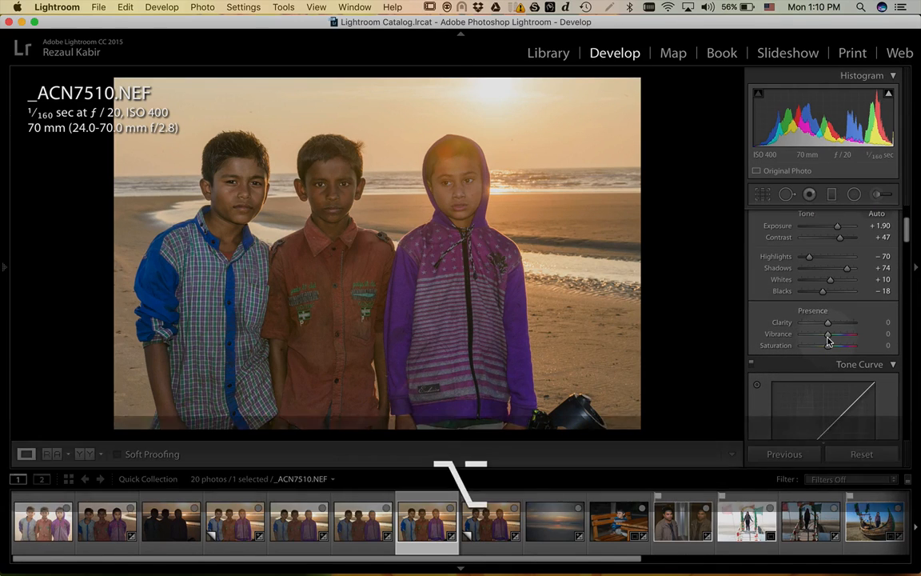
scroll(828, 342, up, 5)
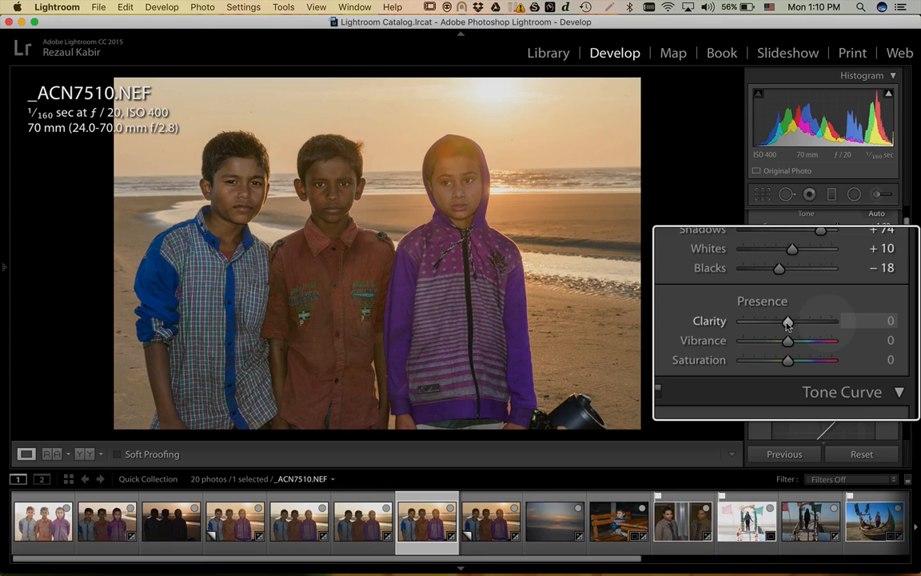
drag(788, 323, 804, 324)
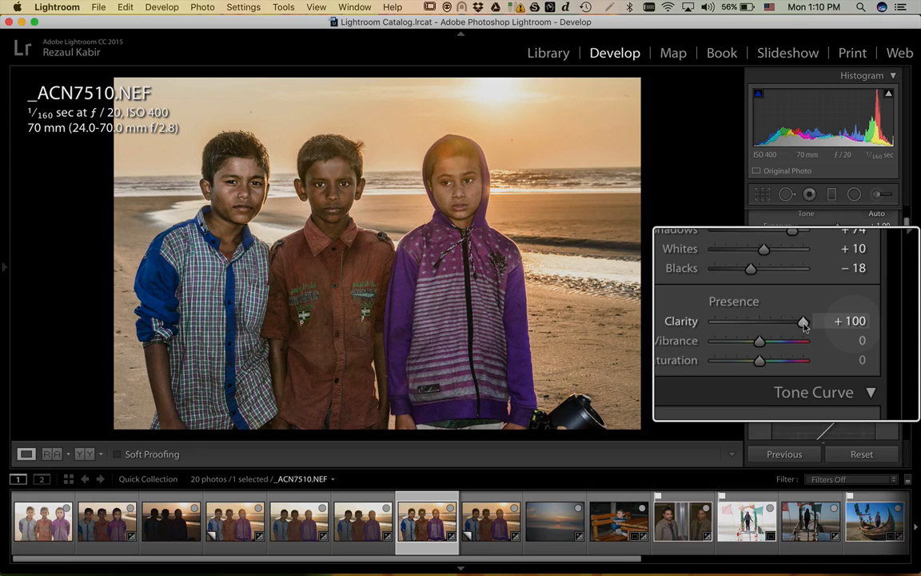
drag(804, 324, 787, 324)
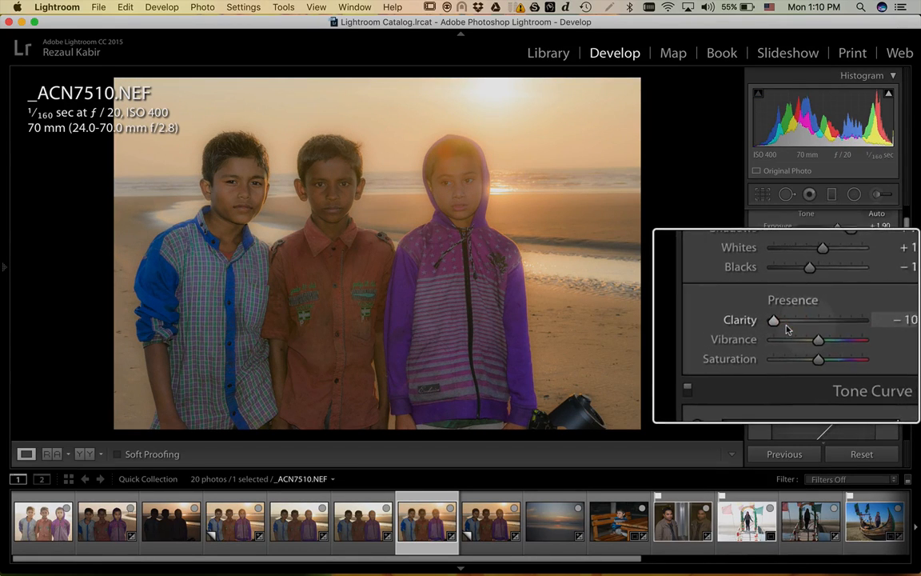
double_click(787, 324)
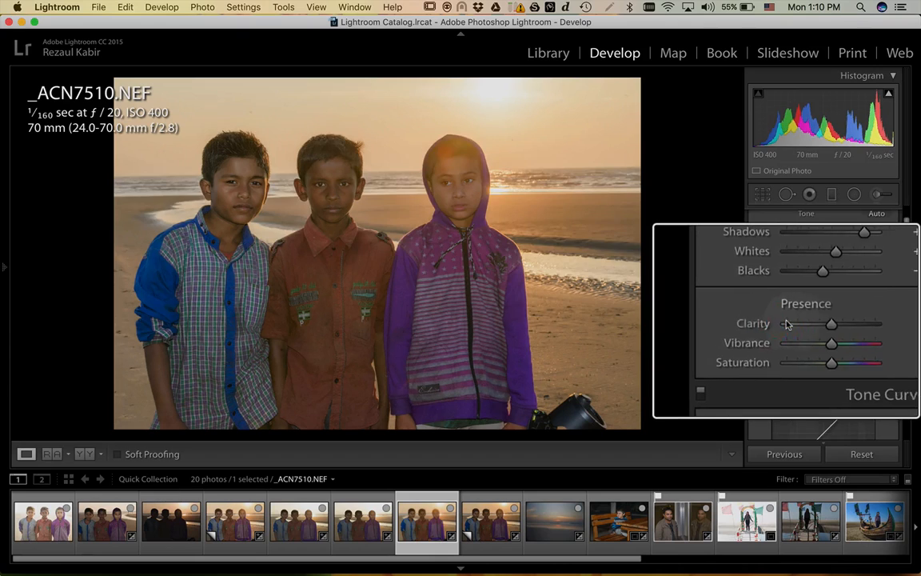
drag(786, 324, 781, 323)
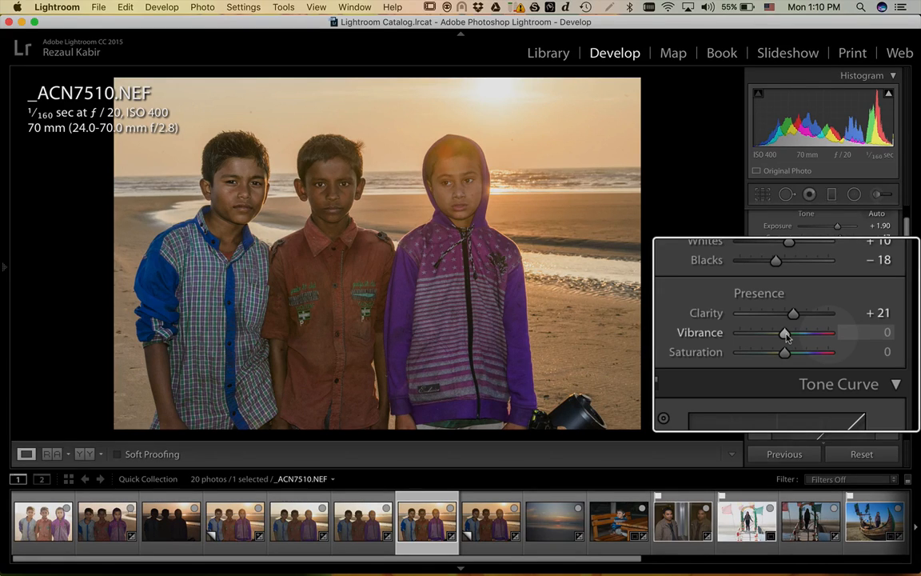
- Compare Vibrance at its extremes, then settle Vibrance at +23
mouse_move(786, 337)
mouse_down()
mouse_move(806, 337)
mouse_move(783, 332)
mouse_up()
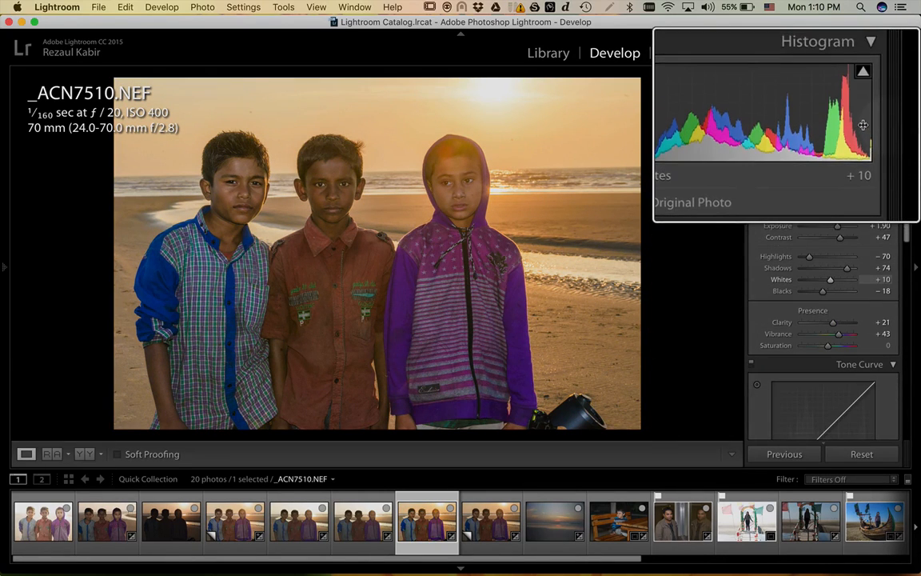
drag(840, 333, 855, 334)
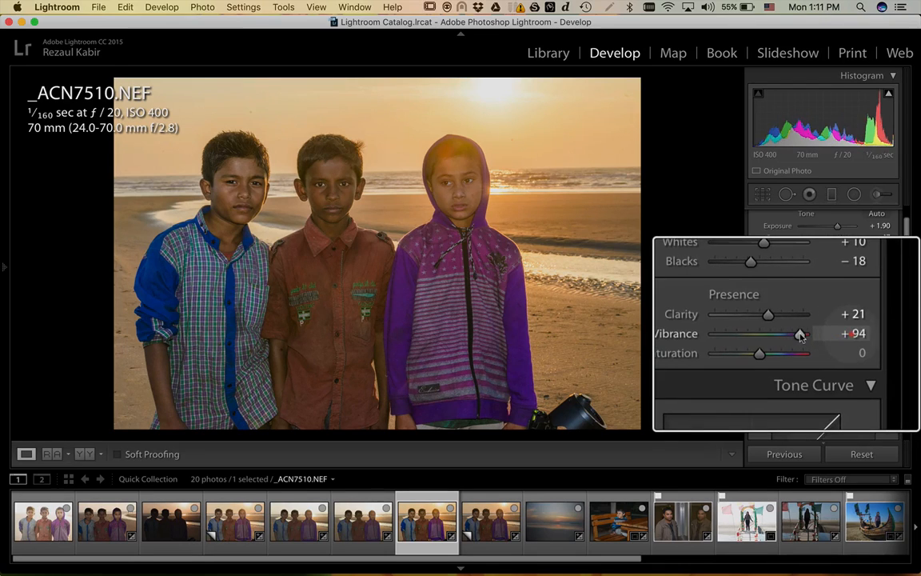
drag(801, 337, 818, 336)
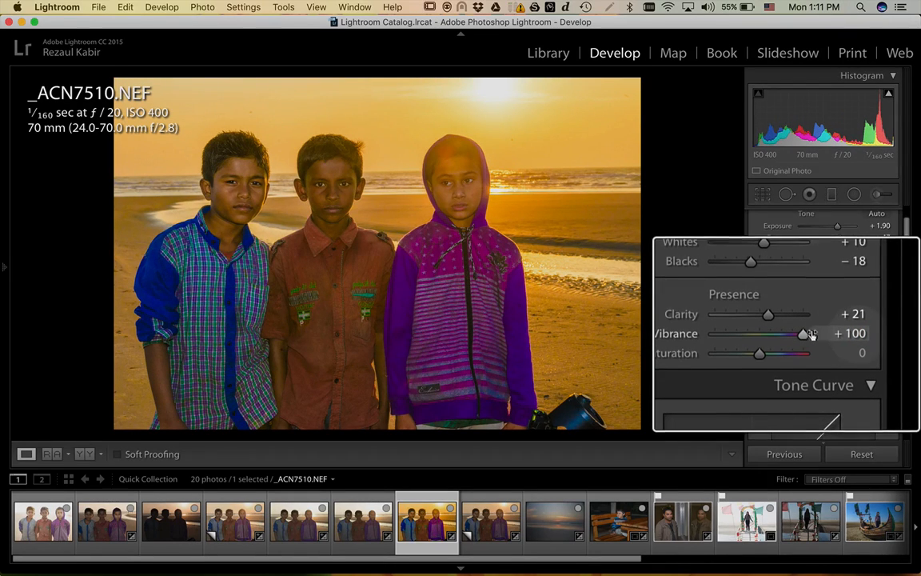
drag(804, 333, 788, 338)
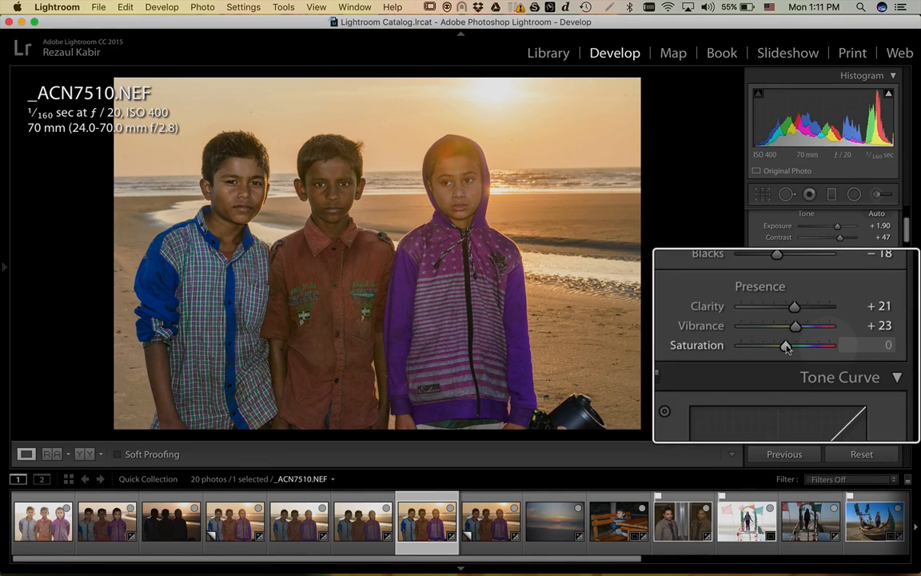
- Try Saturation at strong values, reset it, then settle on +7
drag(785, 346, 823, 349)
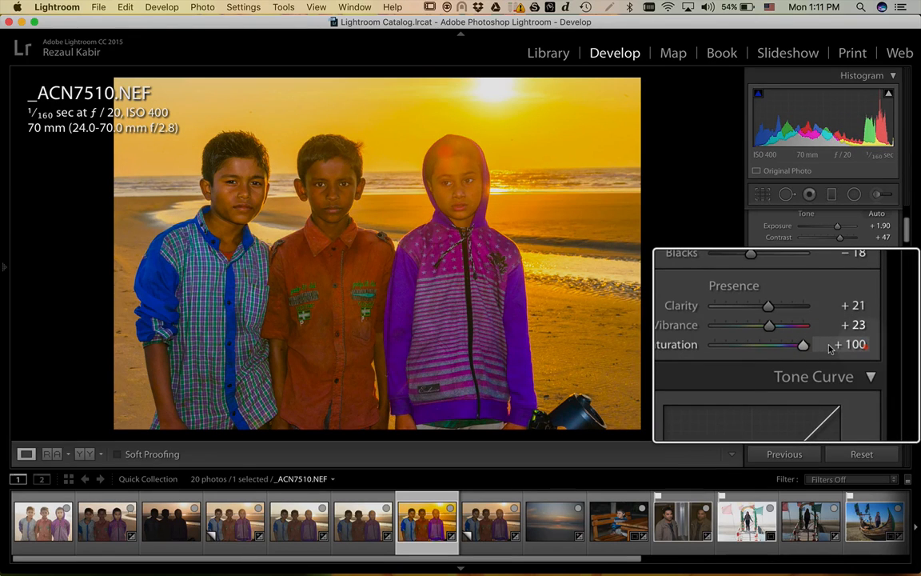
double_click(780, 344)
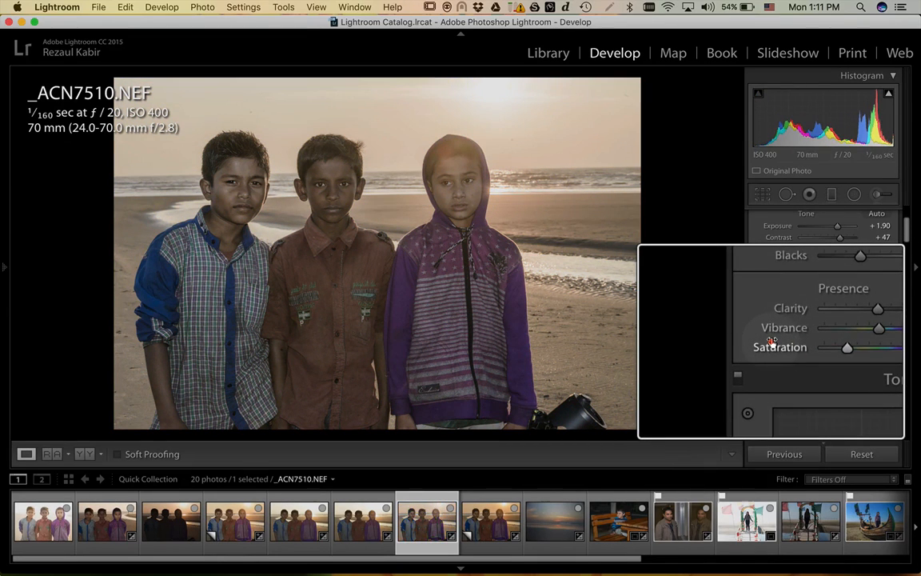
drag(785, 346, 791, 343)
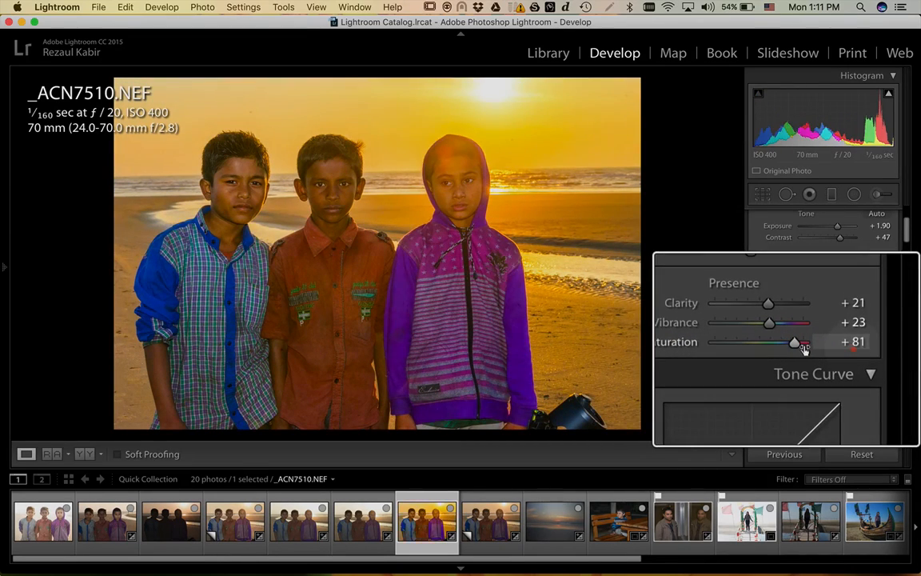
double_click(779, 346)
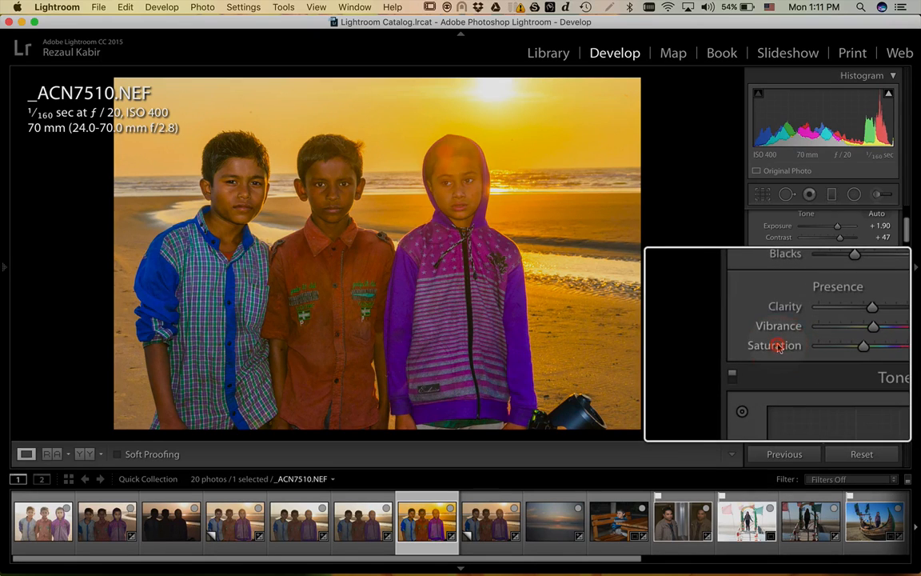
drag(785, 346, 788, 347)
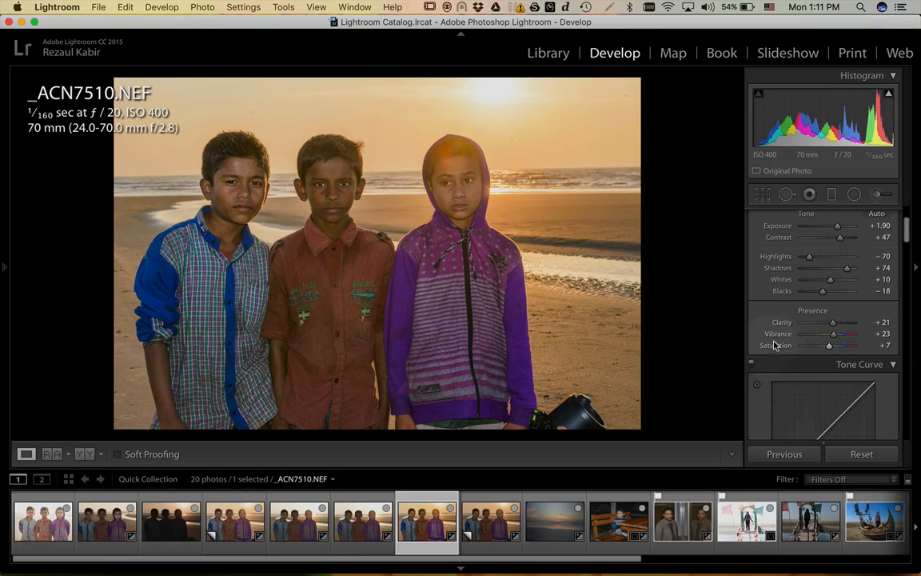
- Cool the white balance Temp from 4,700 to 4,564, leaving Tint at +14
scroll(802, 315, up, 3)
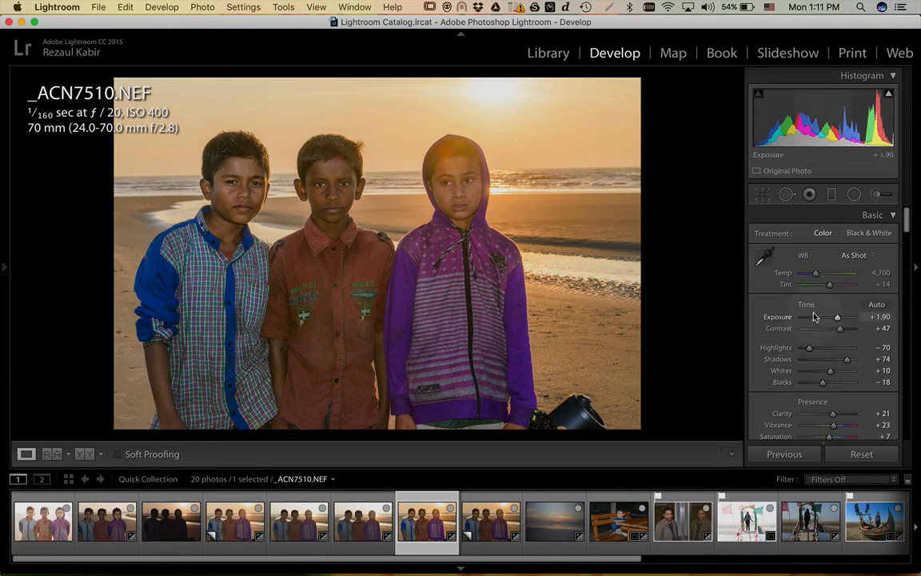
scroll(818, 281, down, 2)
scroll(818, 282, up, 2)
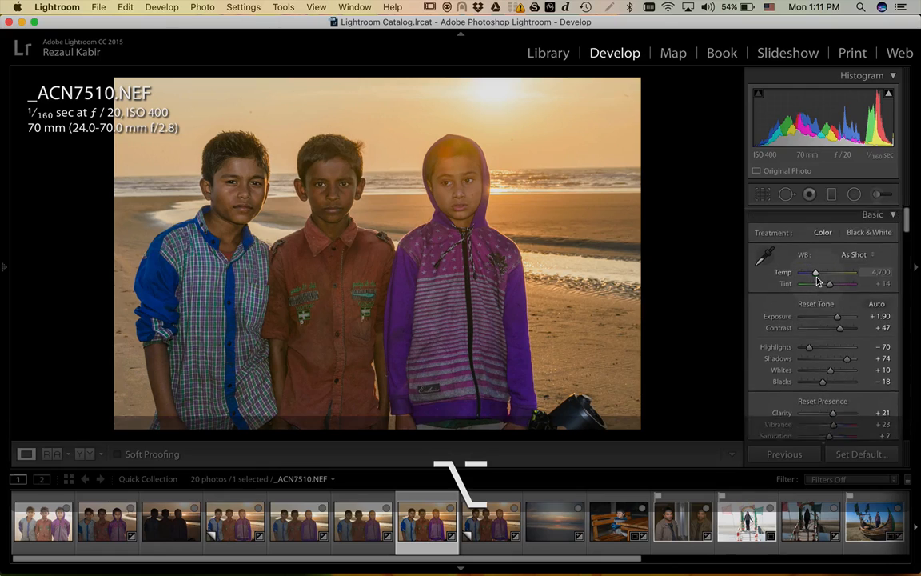
scroll(818, 286, up, 2)
scroll(800, 287, up, 2)
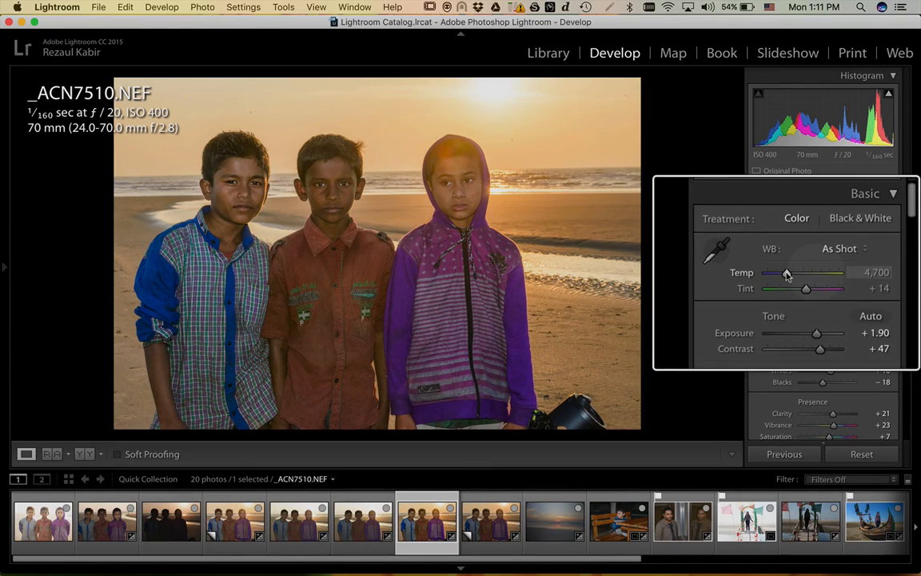
mouse_move(786, 276)
mouse_down()
mouse_move(784, 270)
mouse_move(800, 273)
mouse_move(791, 274)
mouse_up()
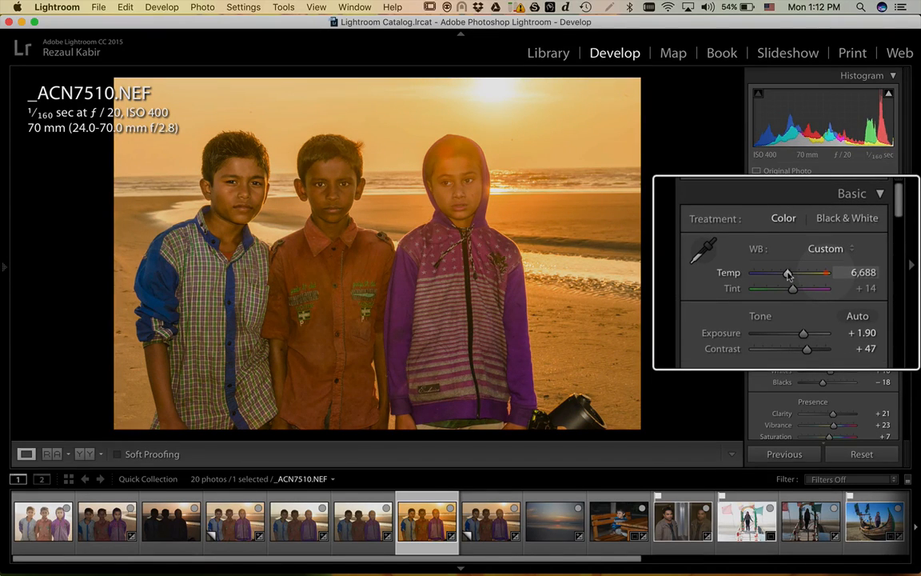
drag(789, 273, 787, 274)
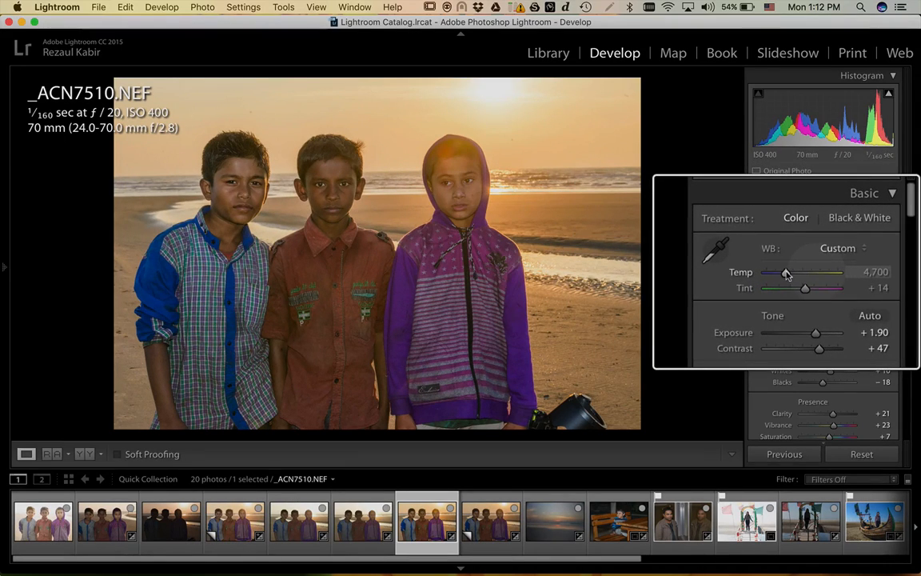
drag(786, 274, 786, 274)
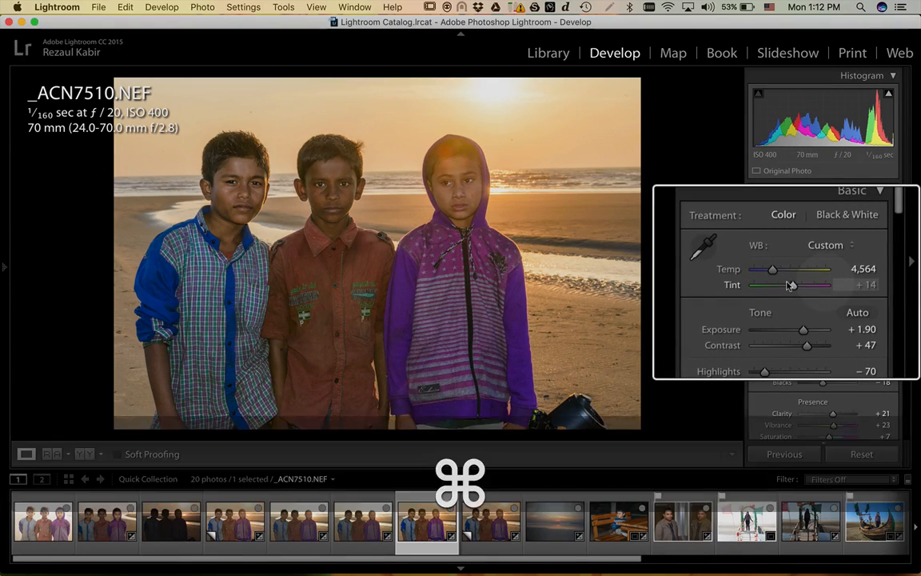
scroll(788, 286, down, 5)
- Lift the Tone Curve shadows region to +43
scroll(820, 334, down, 10)
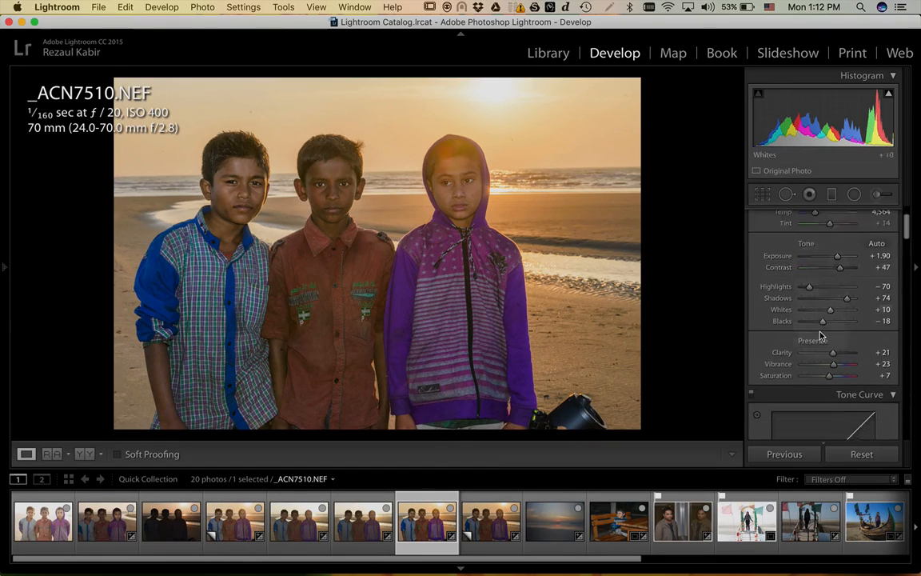
scroll(819, 328, up, 3)
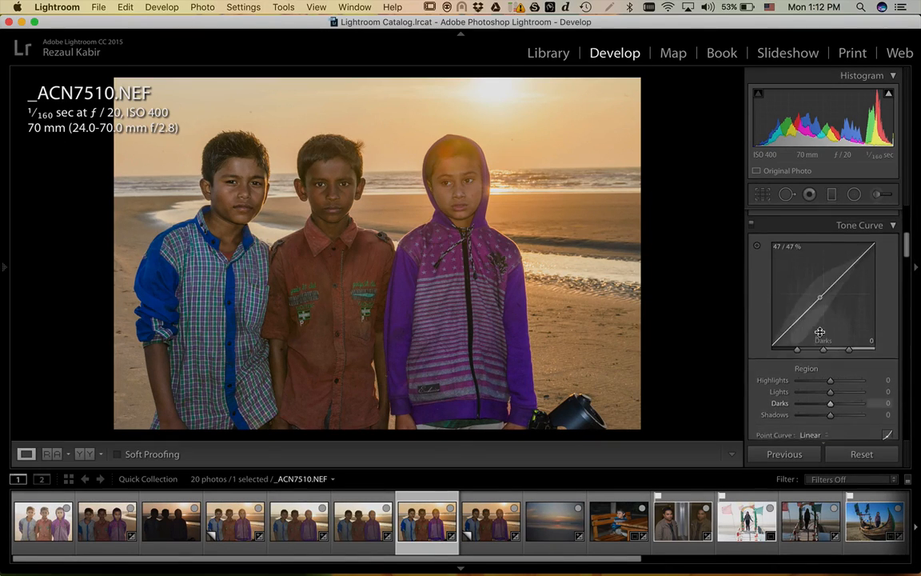
scroll(764, 302, down, 1)
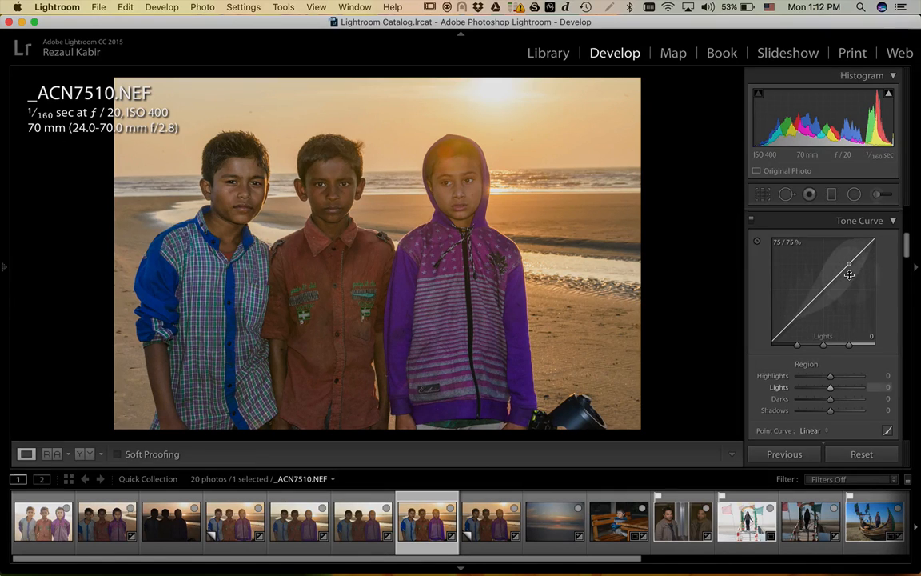
key(super)
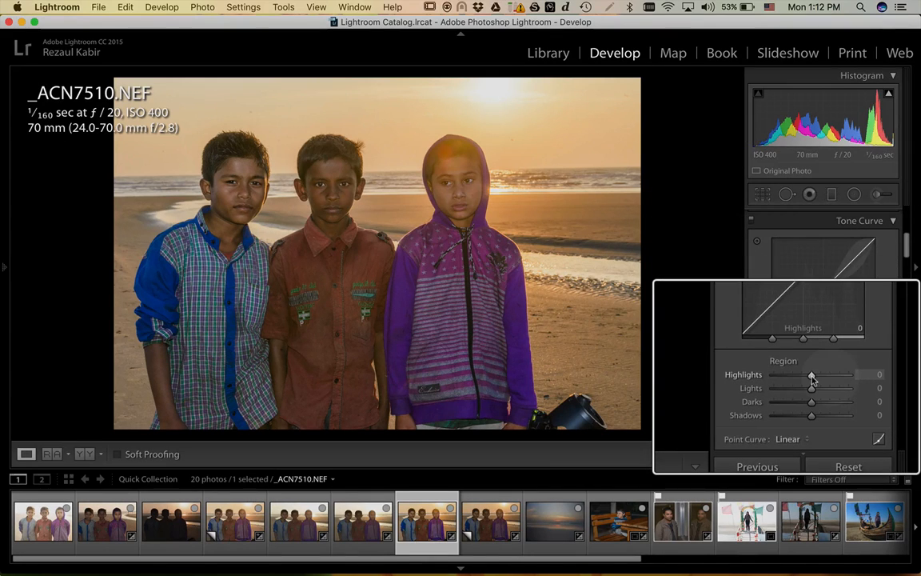
key(alt)
scroll(813, 391, up, 3)
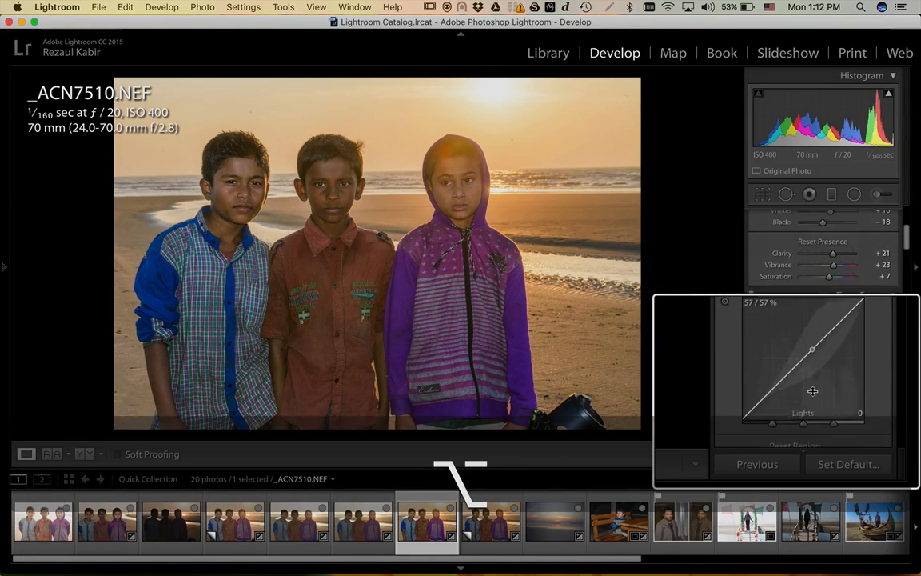
scroll(813, 391, down, 3)
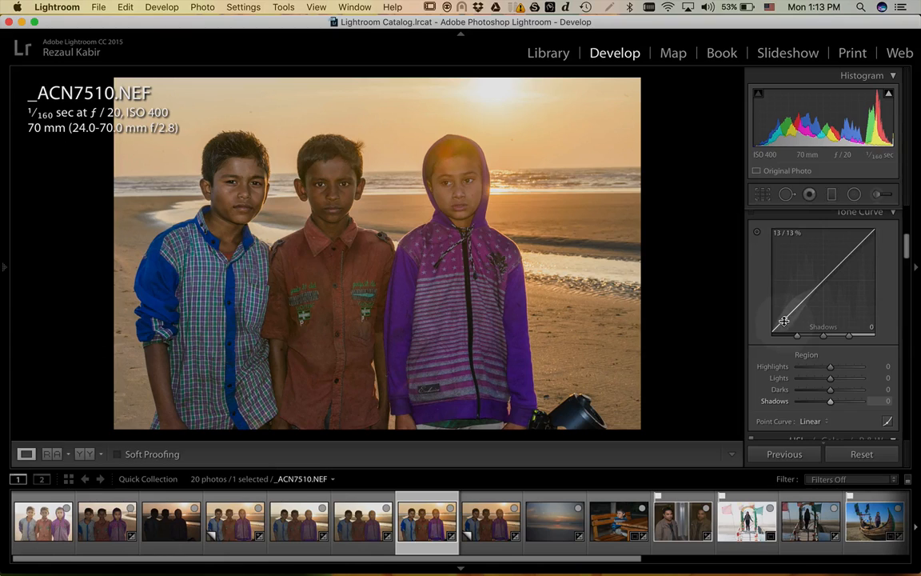
drag(784, 321, 762, 295)
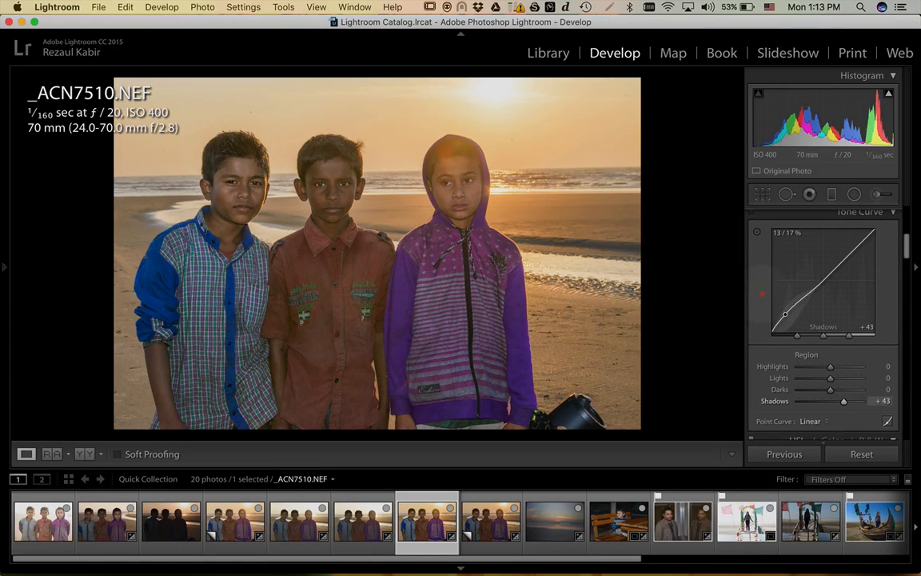
- Pull the Tone Curve highlights down to −33 with a new curve point
click(862, 243)
drag(872, 254, 868, 266)
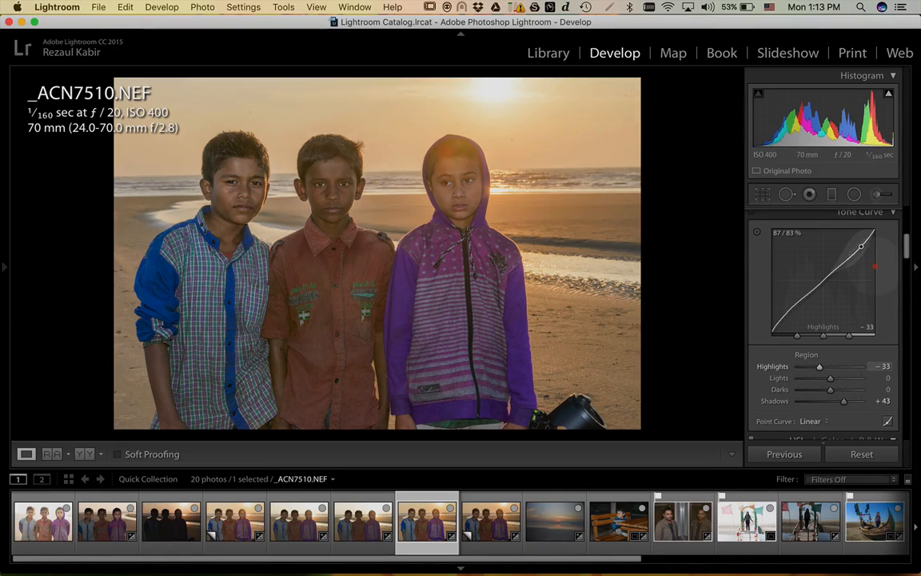
scroll(757, 255, up, 1)
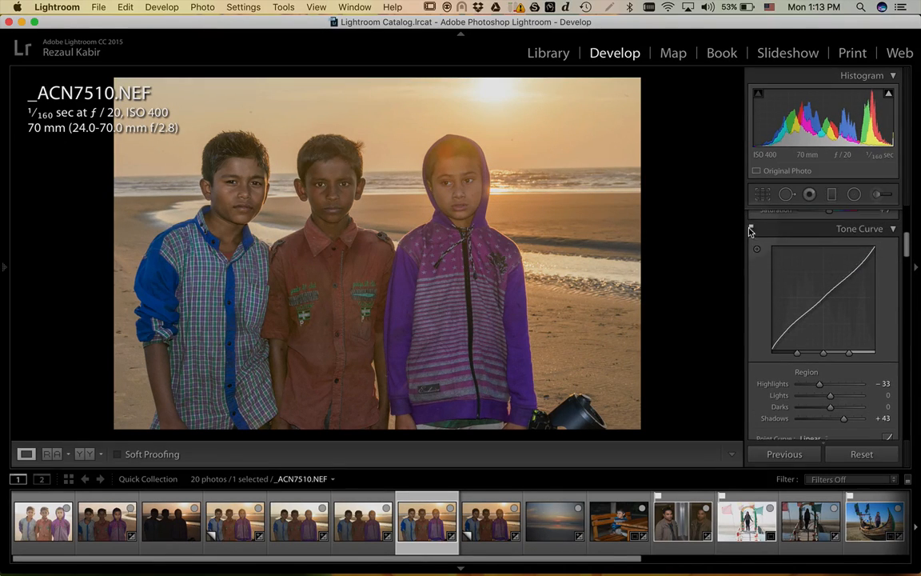
- Toggle the Tone Curve off and on to compare the portrait with and without it
click(751, 229)
click(751, 229)
click(751, 229)
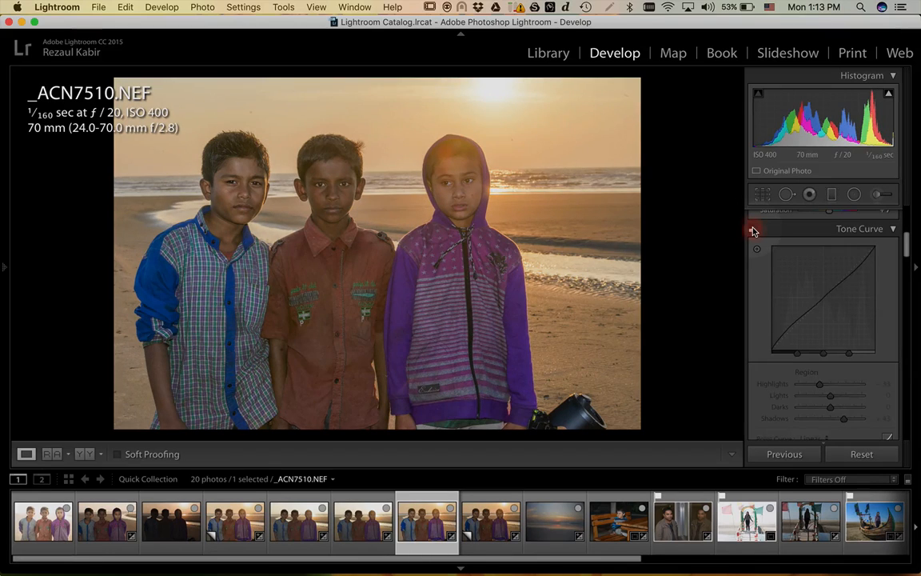
click(752, 229)
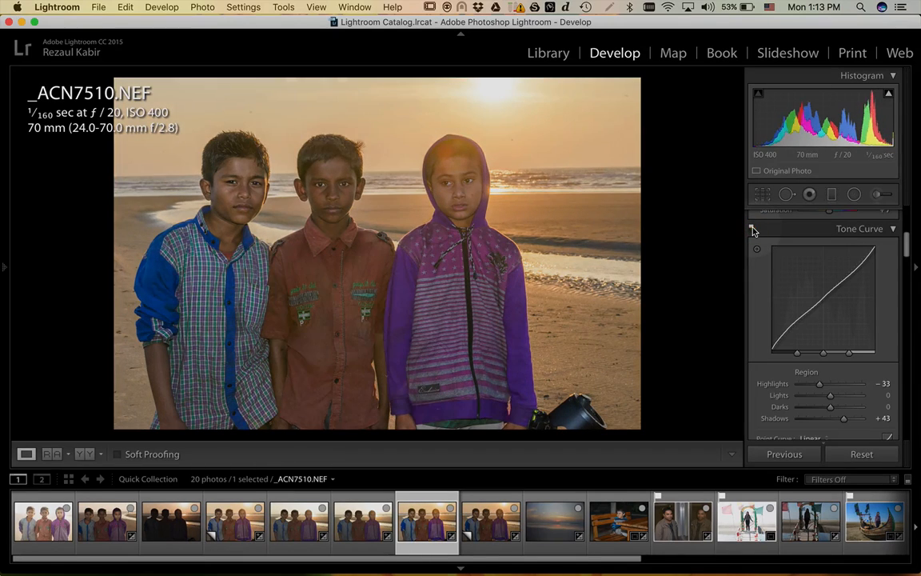
click(751, 229)
click(752, 229)
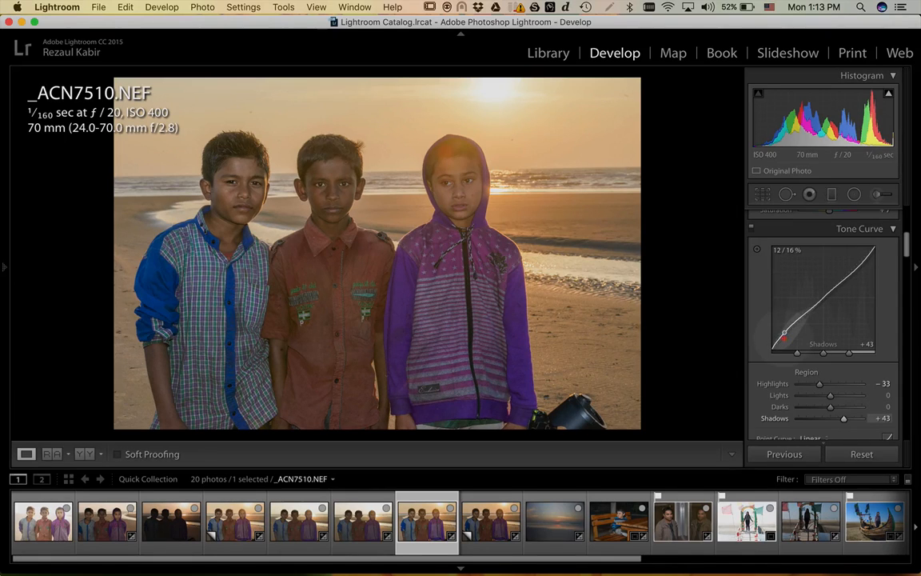
- Lower the Shadows and Darks and raise the Highlights and Lights on the tone curve, then compare
drag(784, 333, 788, 334)
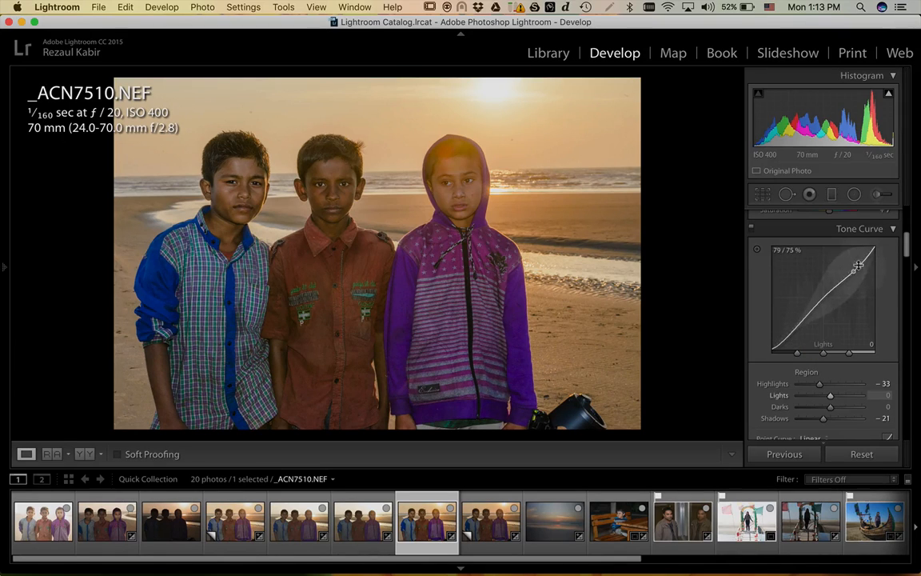
drag(860, 262, 860, 257)
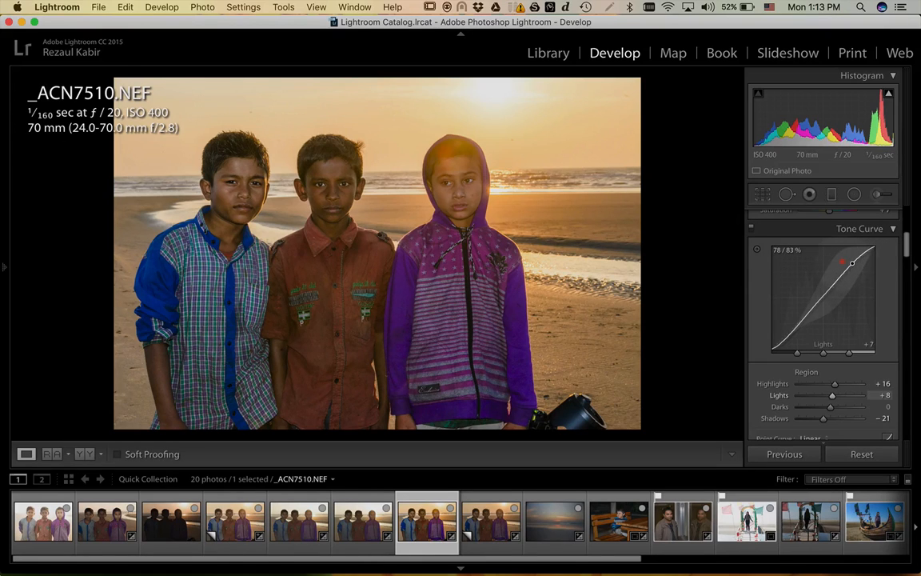
drag(853, 266, 852, 262)
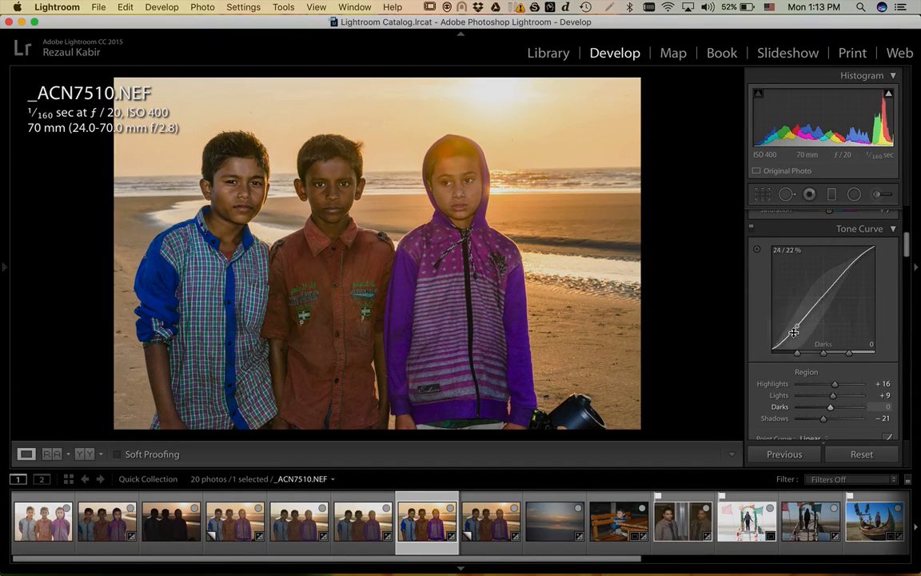
drag(795, 331, 796, 329)
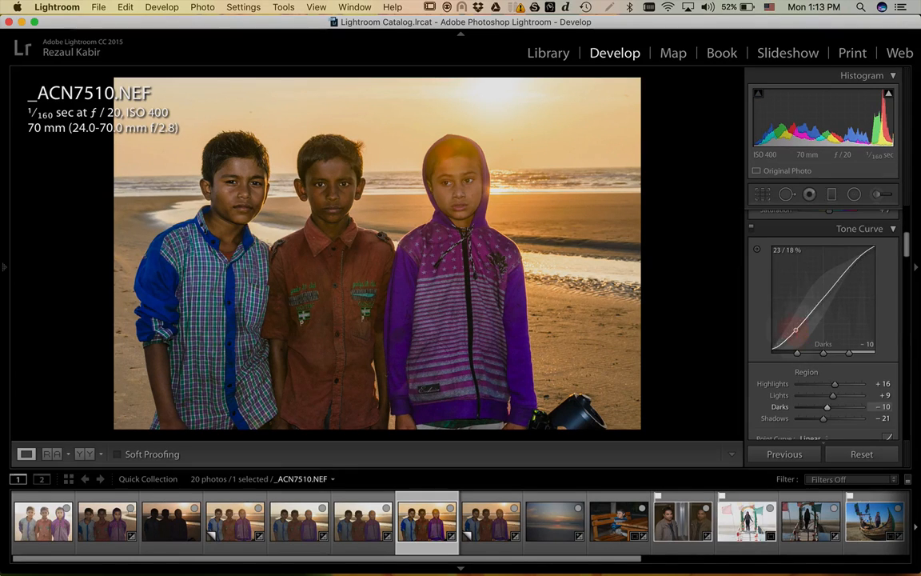
click(752, 230)
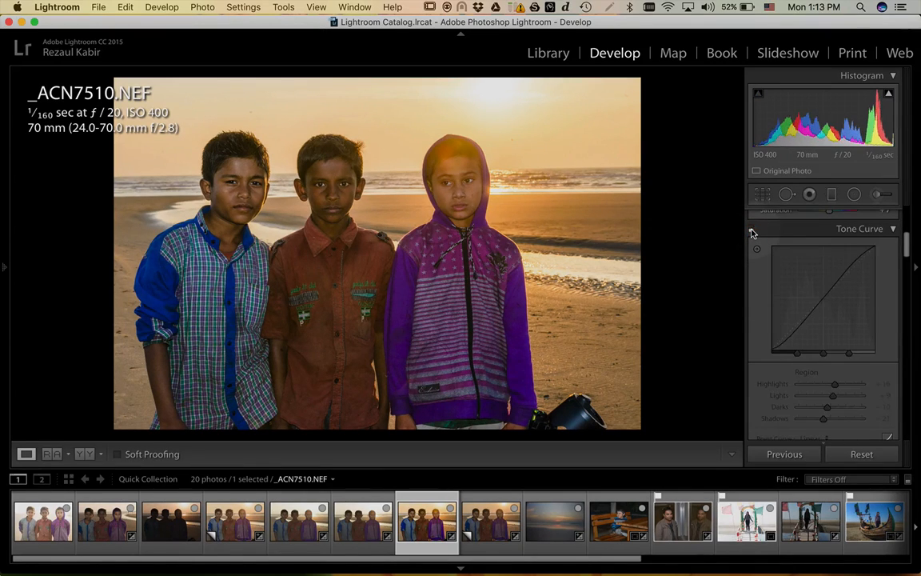
click(751, 230)
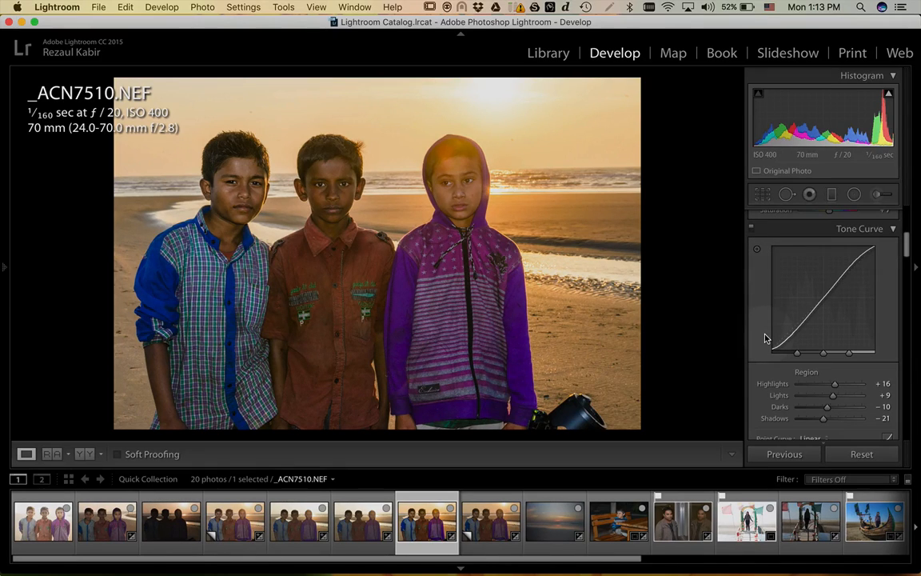
- Brighten Lights further: Highlights +16, Lights +23, Darks −10, Shadows −15
scroll(766, 338, up, 5)
scroll(766, 338, down, 4)
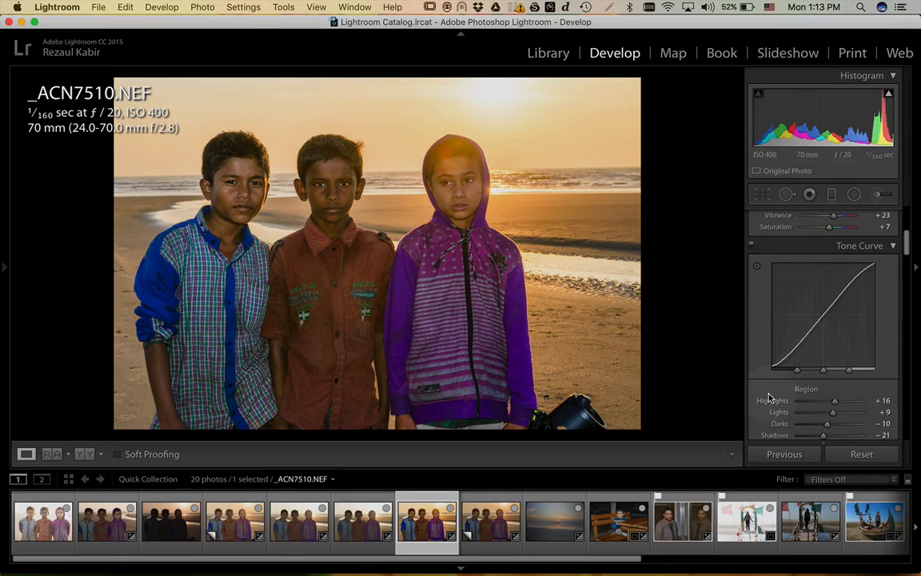
scroll(770, 390, down, 4)
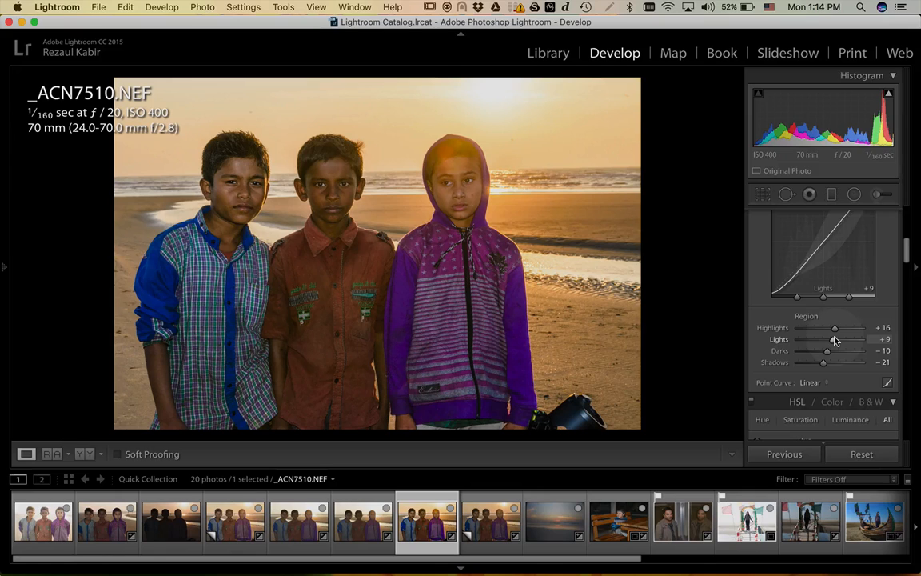
drag(832, 345, 824, 363)
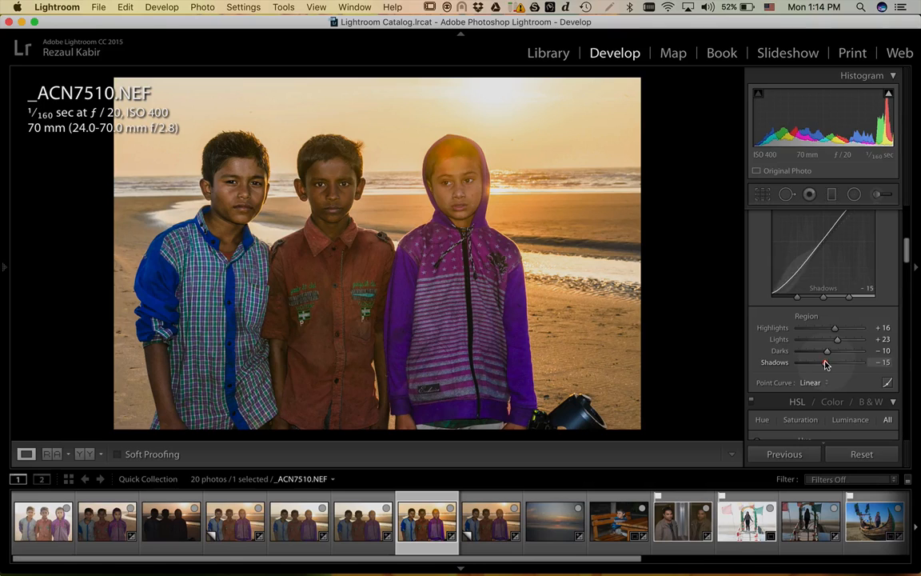
scroll(787, 354, down, 5)
- Try shifting the HSL Yellow hue toward green, then toward orange, resetting it to 0 each time
scroll(788, 352, down, 4)
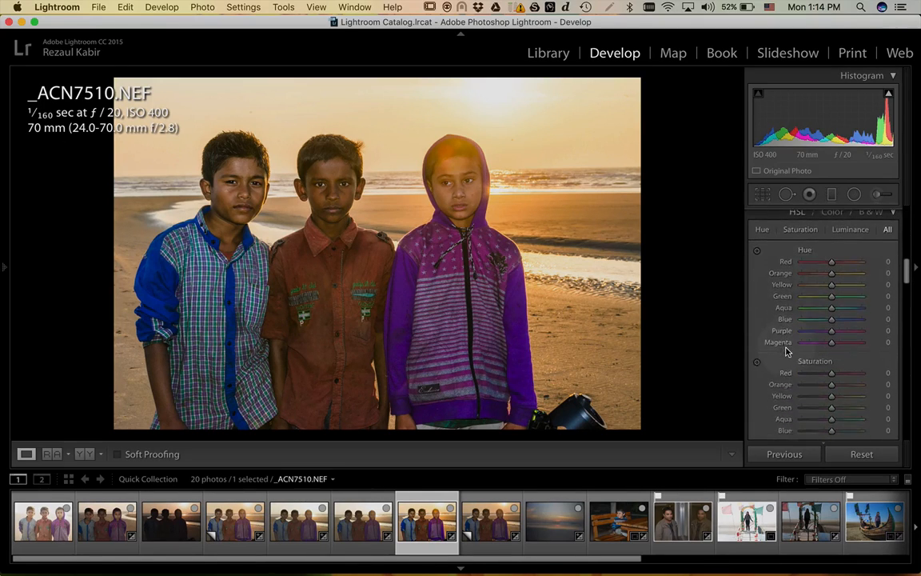
scroll(787, 354, up, 2)
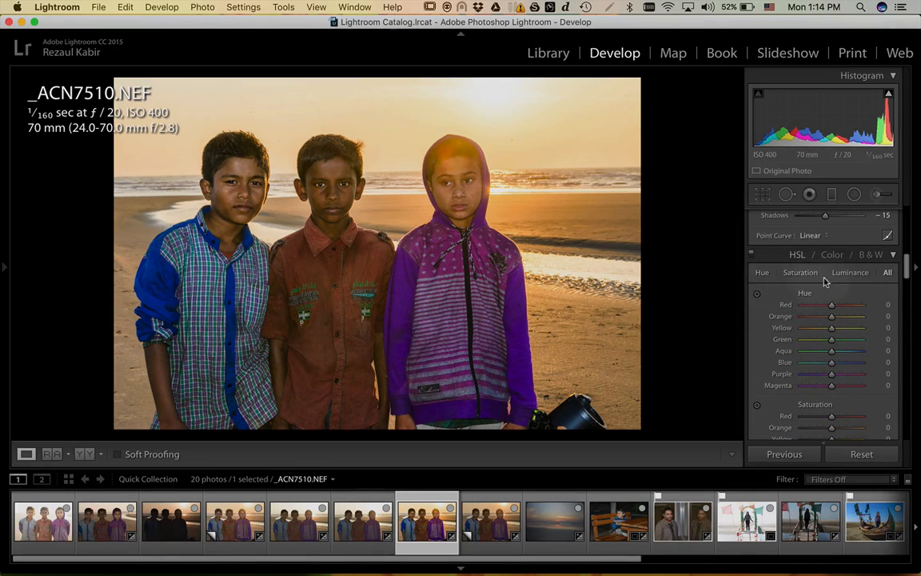
scroll(849, 278, up, 5)
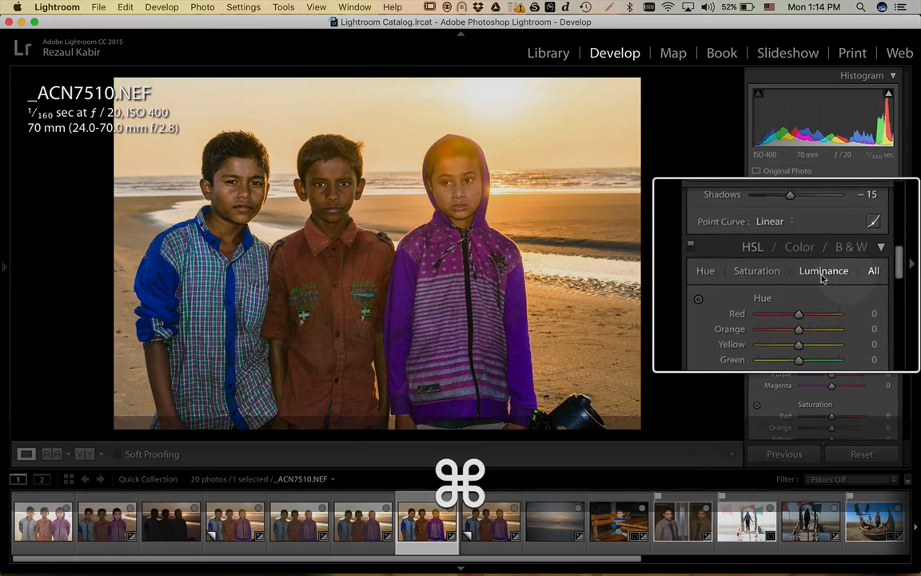
scroll(809, 275, up, 4)
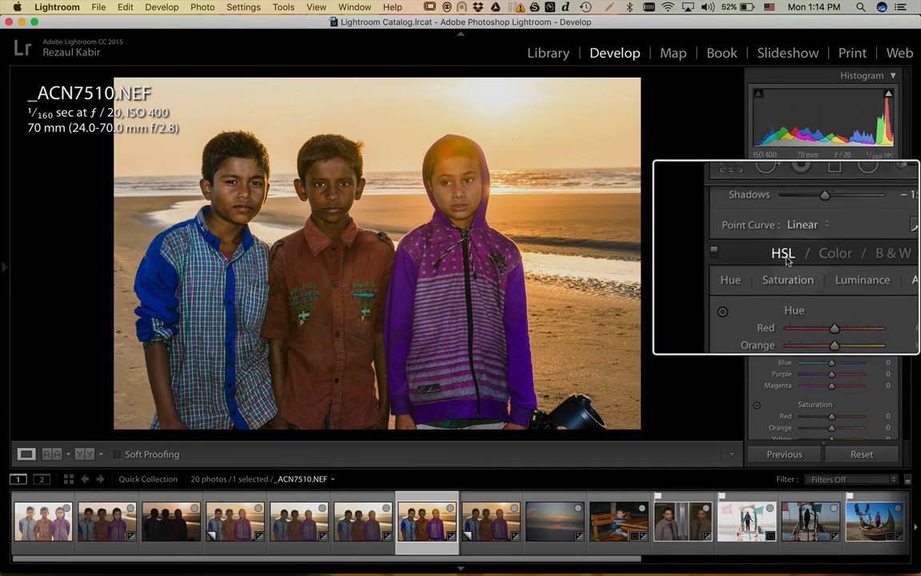
scroll(776, 292, down, 3)
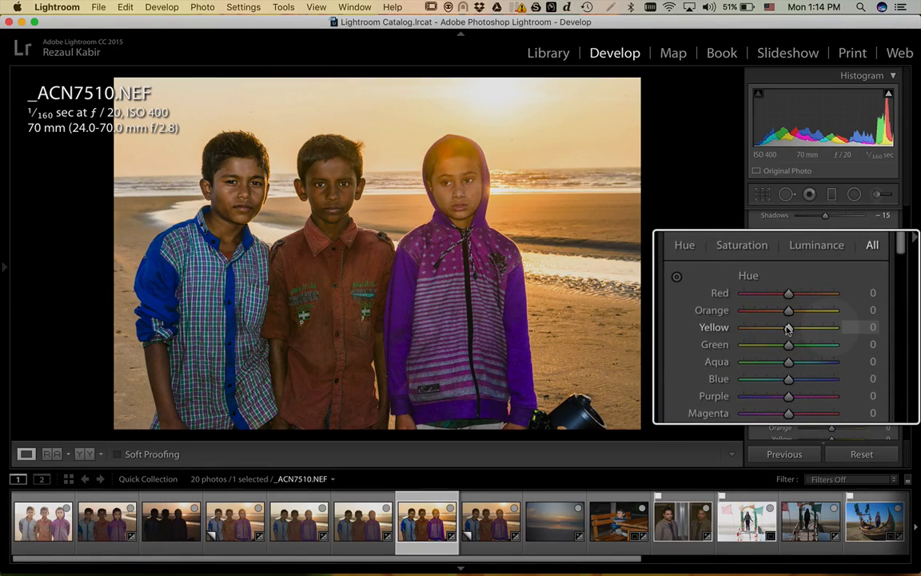
drag(789, 328, 846, 330)
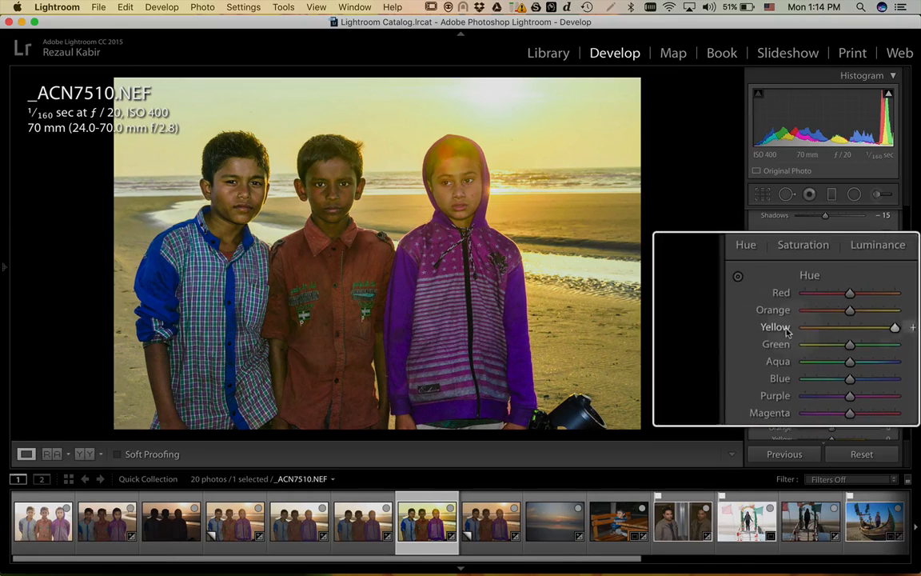
double_click(782, 327)
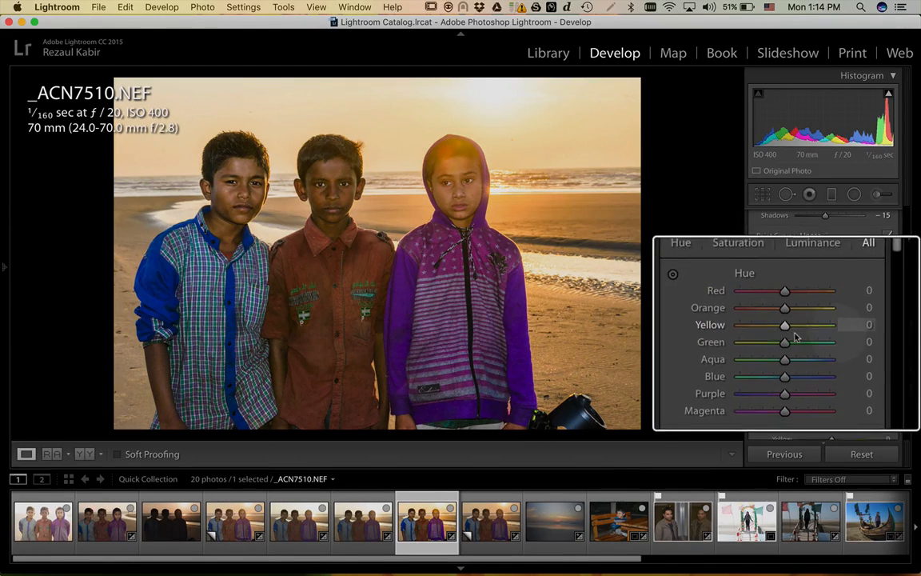
drag(789, 327, 779, 328)
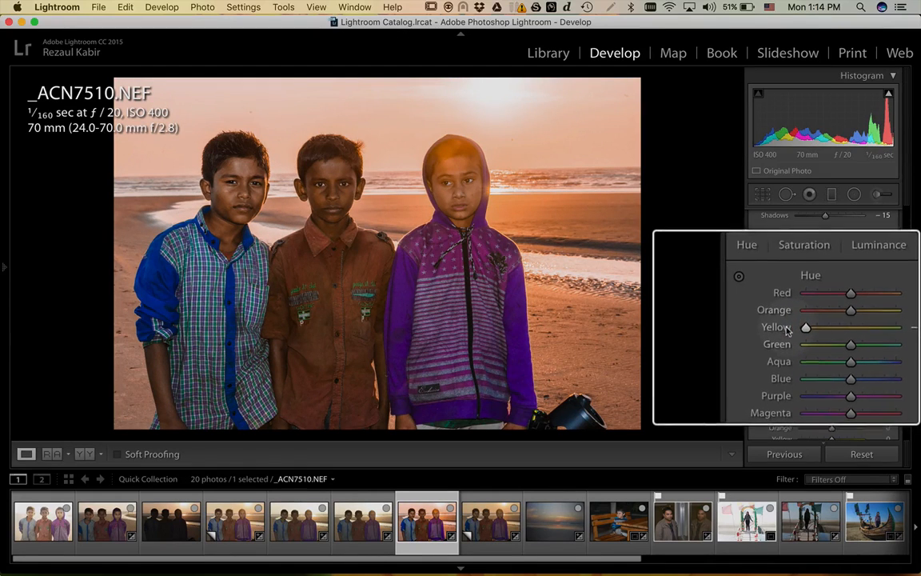
double_click(786, 329)
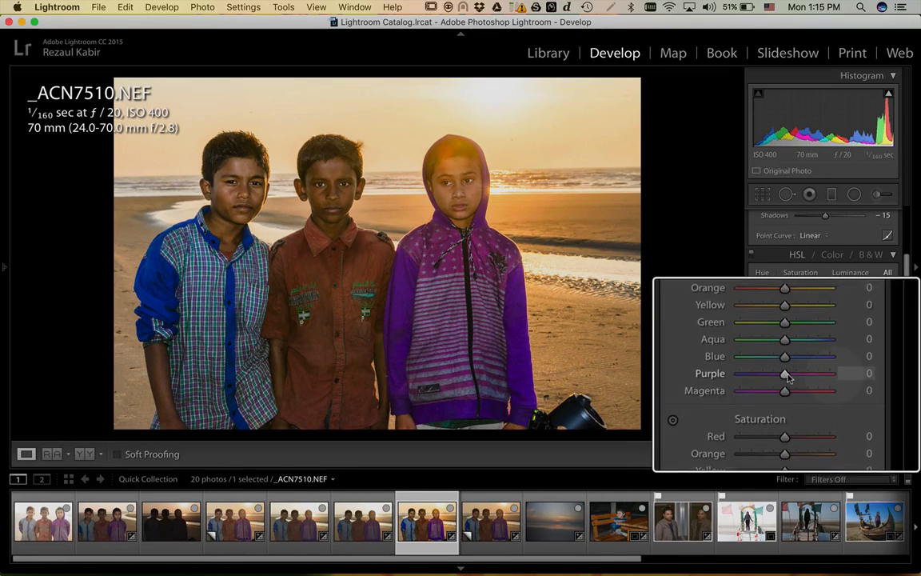
drag(787, 374, 858, 375)
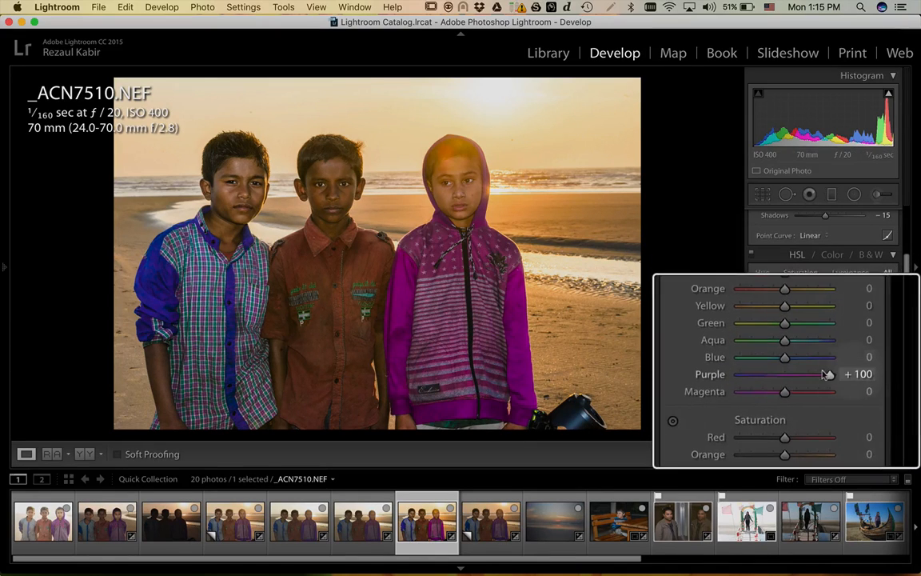
drag(834, 376, 788, 374)
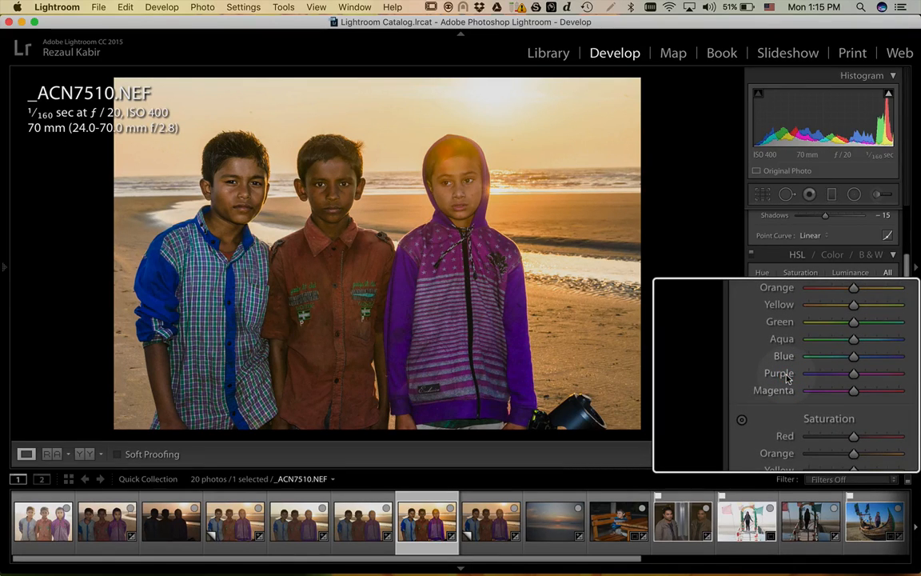
scroll(786, 378, up, 3)
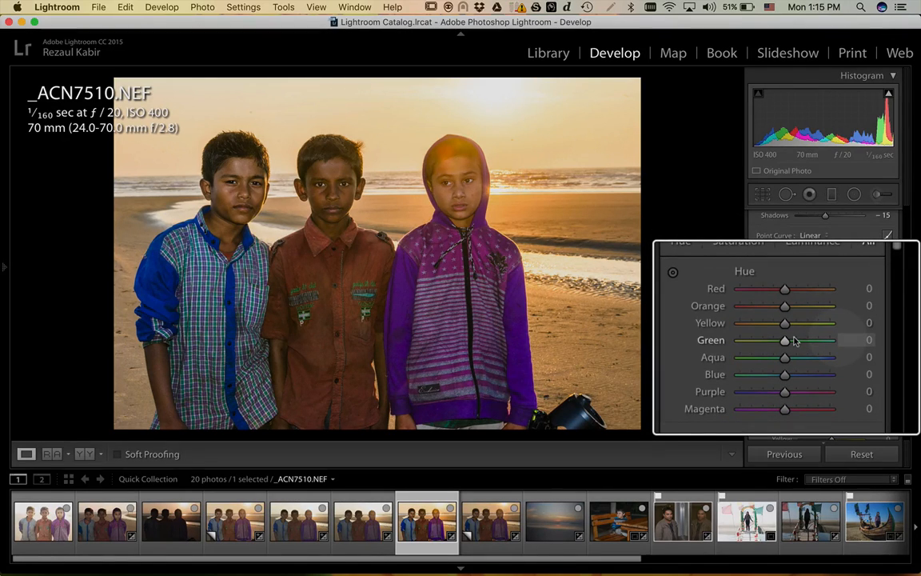
scroll(794, 341, down, 6)
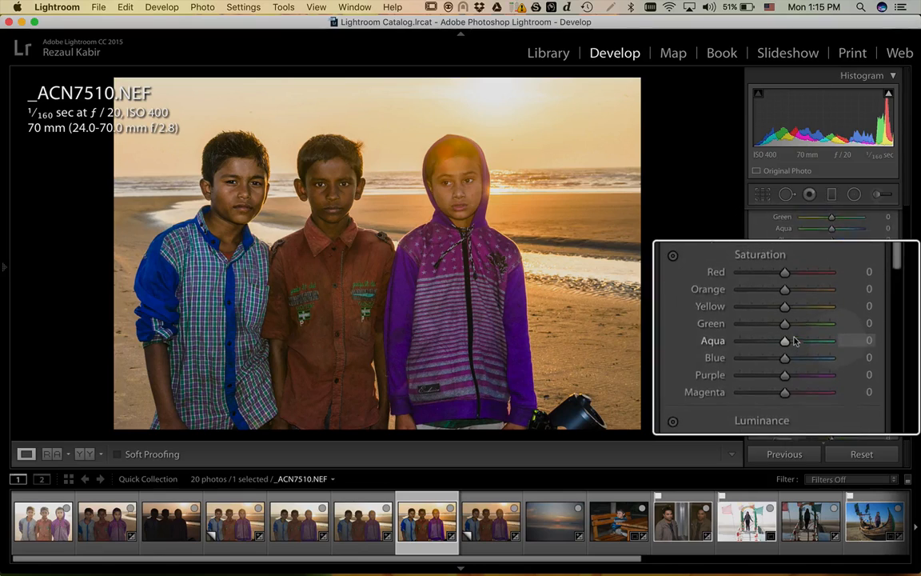
scroll(794, 341, up, 1)
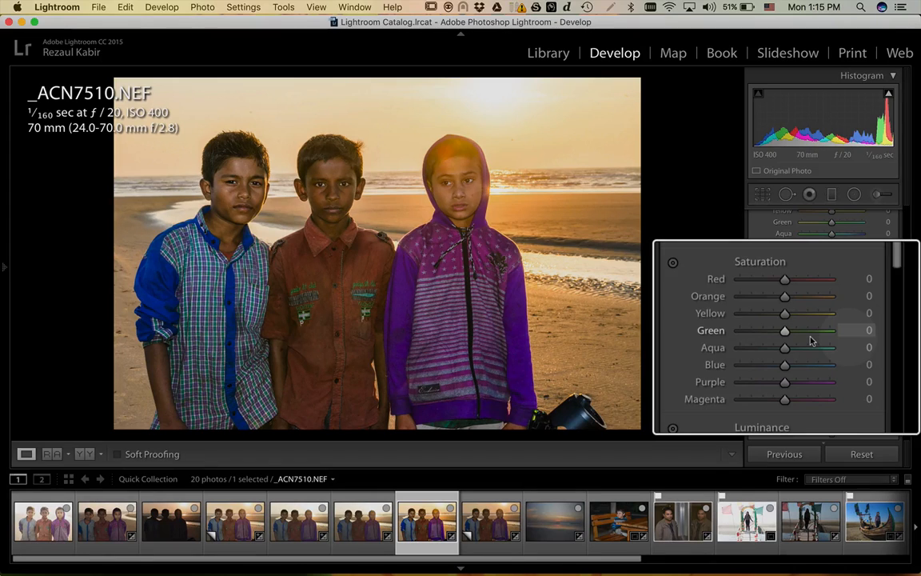
scroll(810, 340, up, 1)
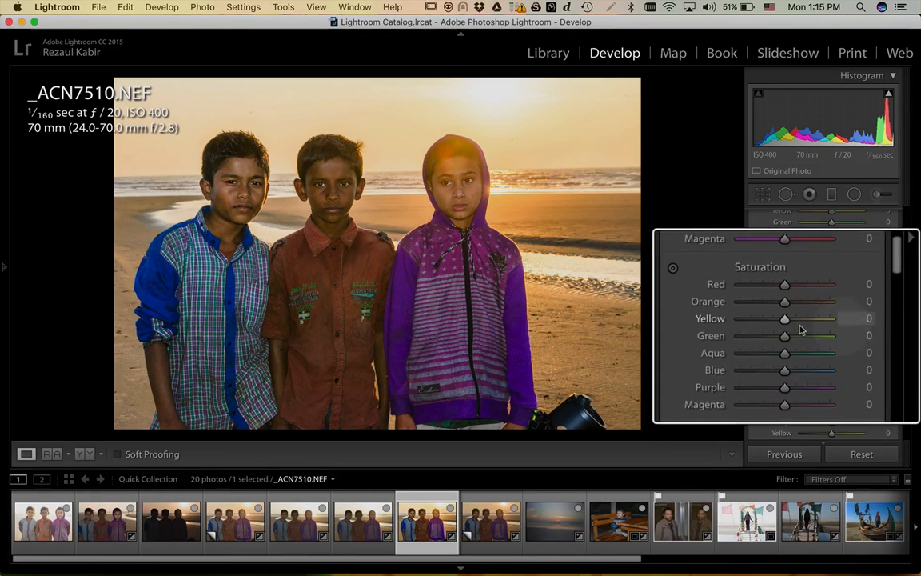
scroll(799, 330, down, 3)
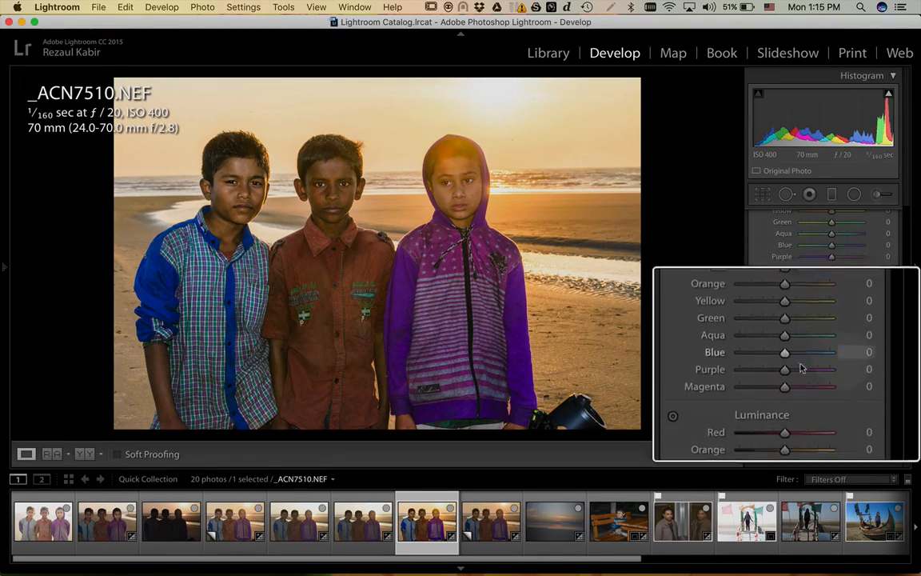
scroll(803, 373, down, 3)
scroll(788, 342, up, 2)
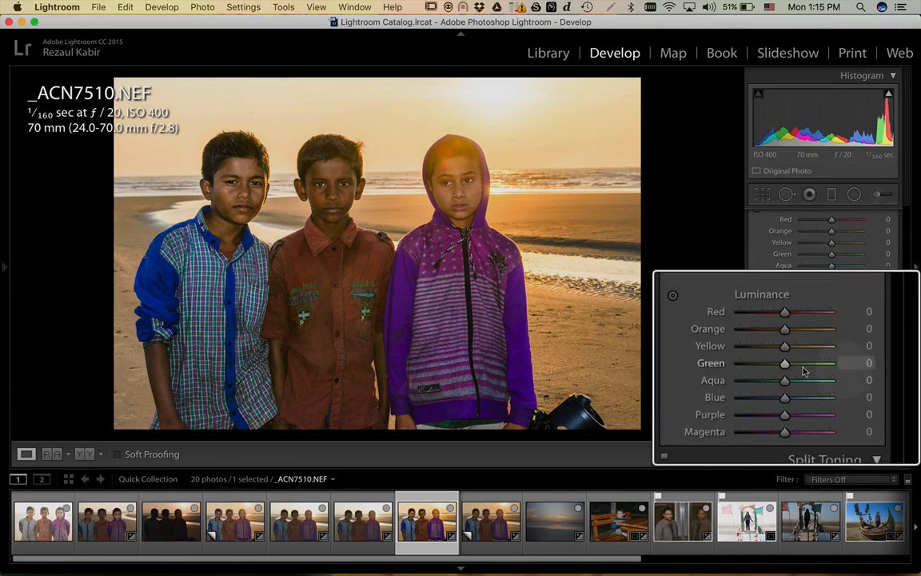
scroll(788, 341, down, 1)
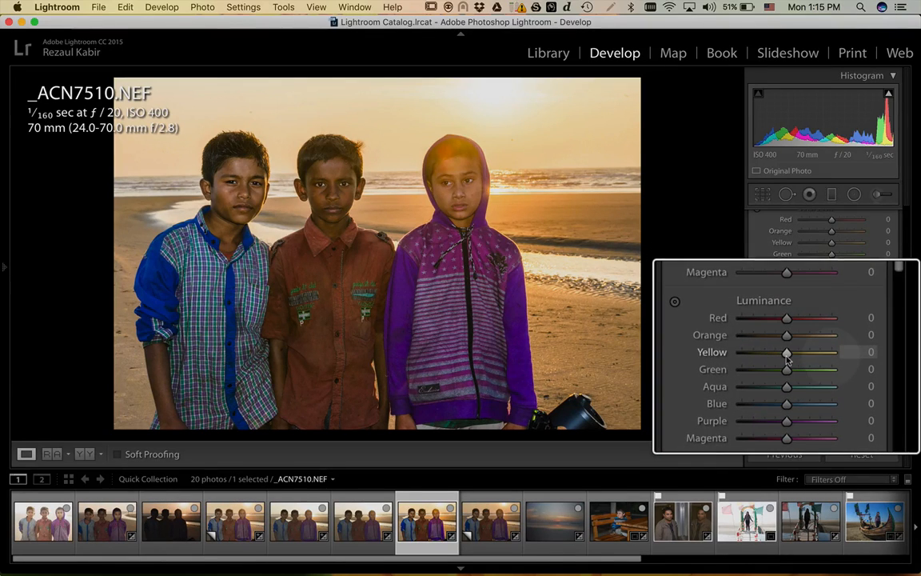
scroll(799, 316, up, 2)
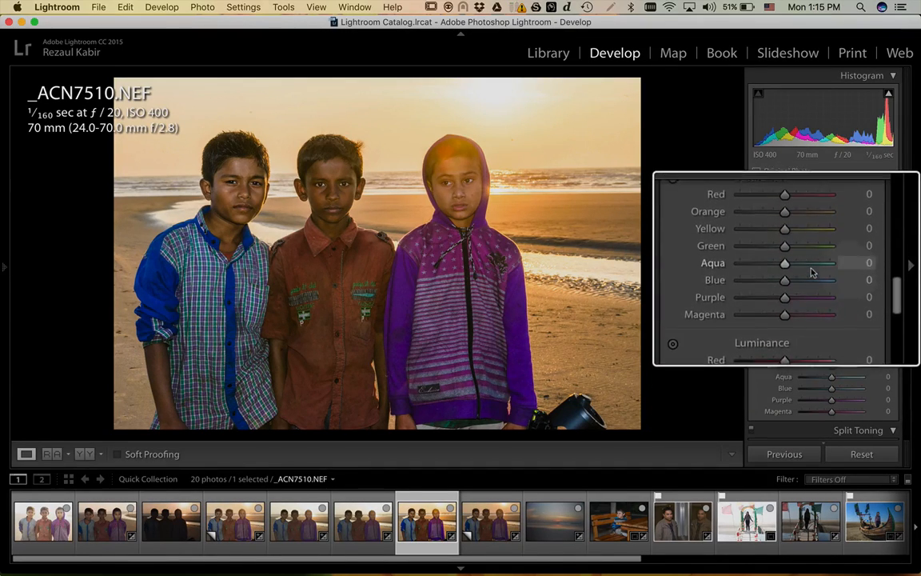
scroll(813, 273, down, 1)
scroll(813, 271, up, 4)
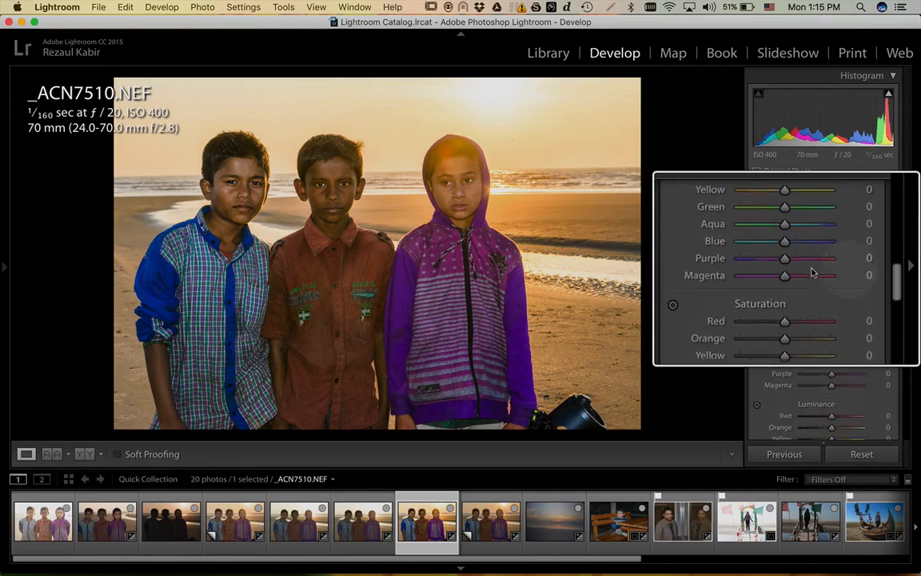
- Try the Purple hue toward magenta and set Purple Saturation to +9
drag(808, 269, 781, 267)
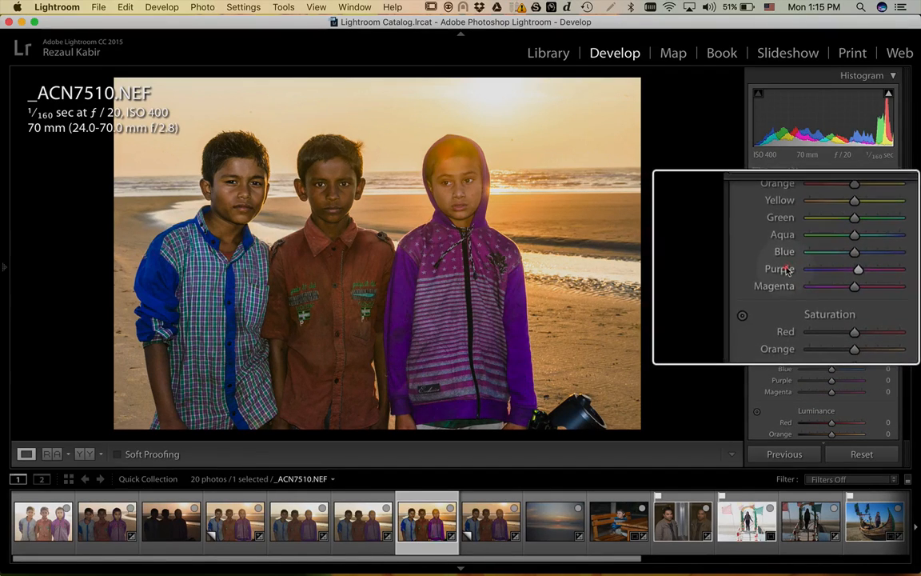
scroll(786, 281, down, 4)
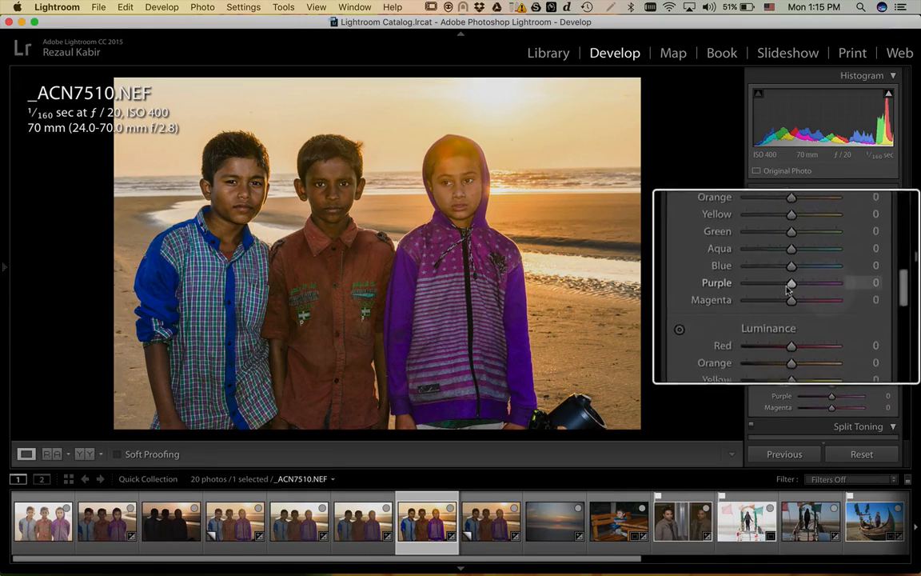
mouse_move(786, 285)
mouse_down()
mouse_move(833, 287)
mouse_move(788, 286)
mouse_up()
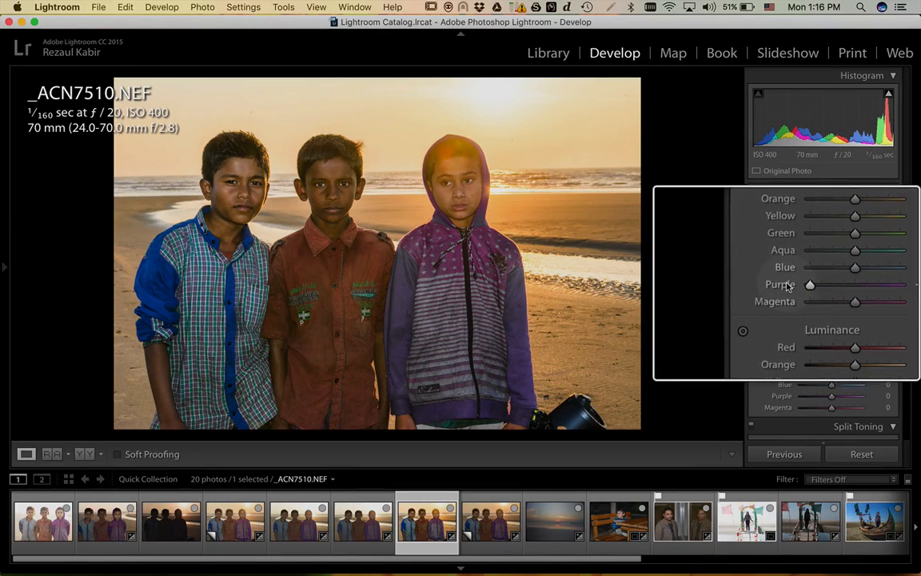
mouse_move(804, 287)
mouse_down()
mouse_move(832, 286)
mouse_move(792, 286)
mouse_up()
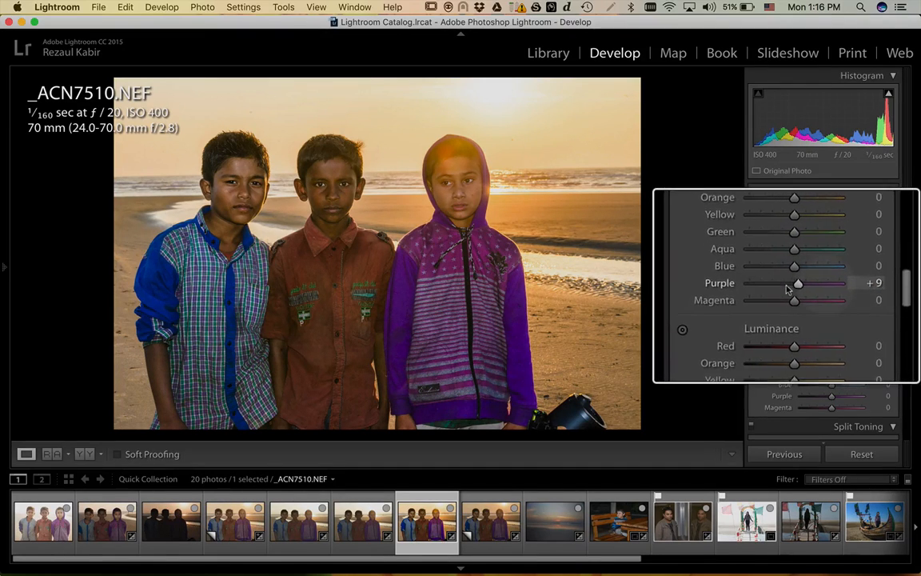
- Test Purple Luminance brighter and darker (about −96), then reset it to 0
scroll(788, 289, down, 6)
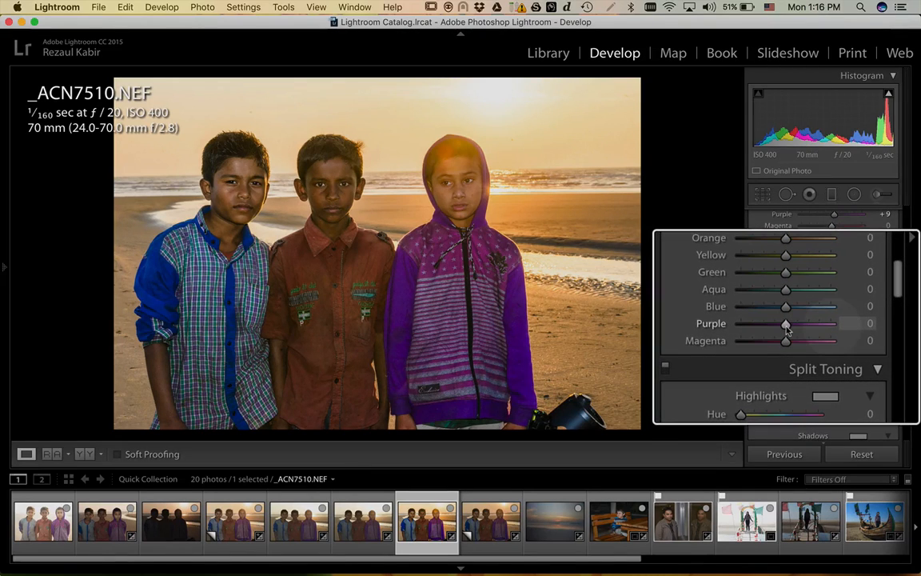
drag(784, 325, 849, 327)
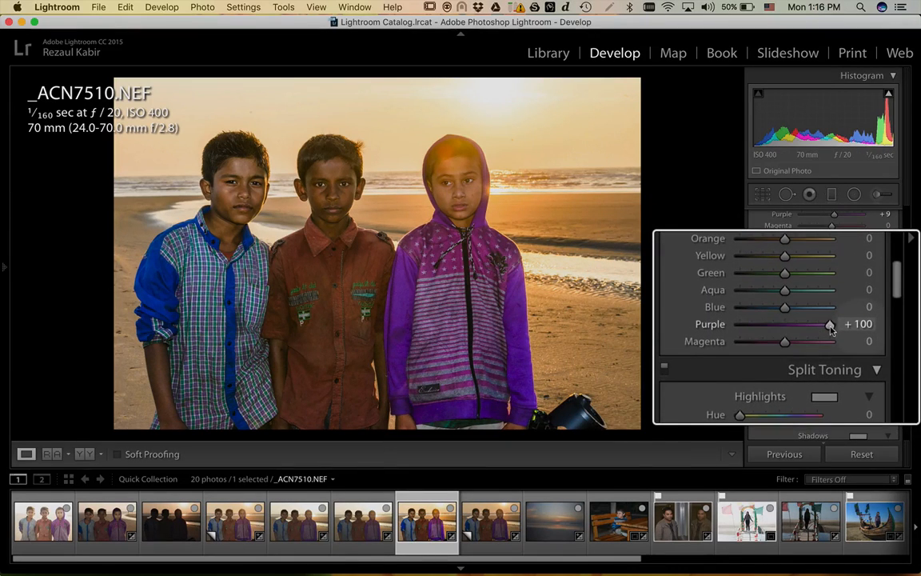
mouse_move(831, 328)
mouse_down()
mouse_move(786, 326)
mouse_move(839, 325)
mouse_up()
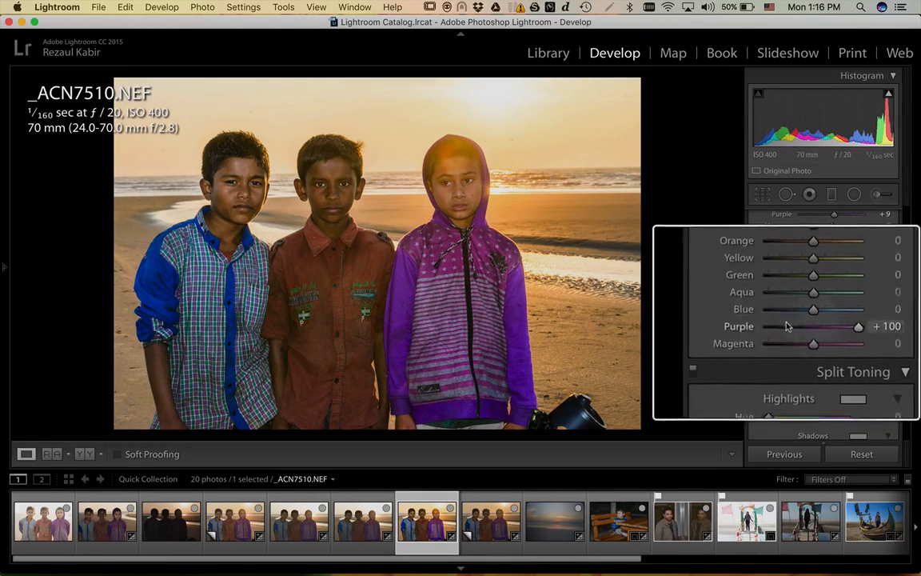
drag(829, 328, 788, 325)
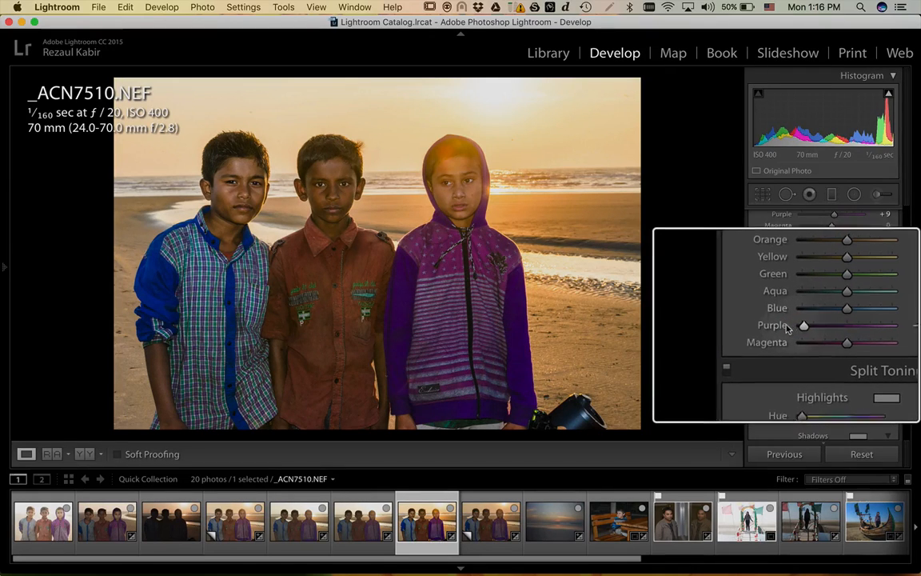
double_click(787, 326)
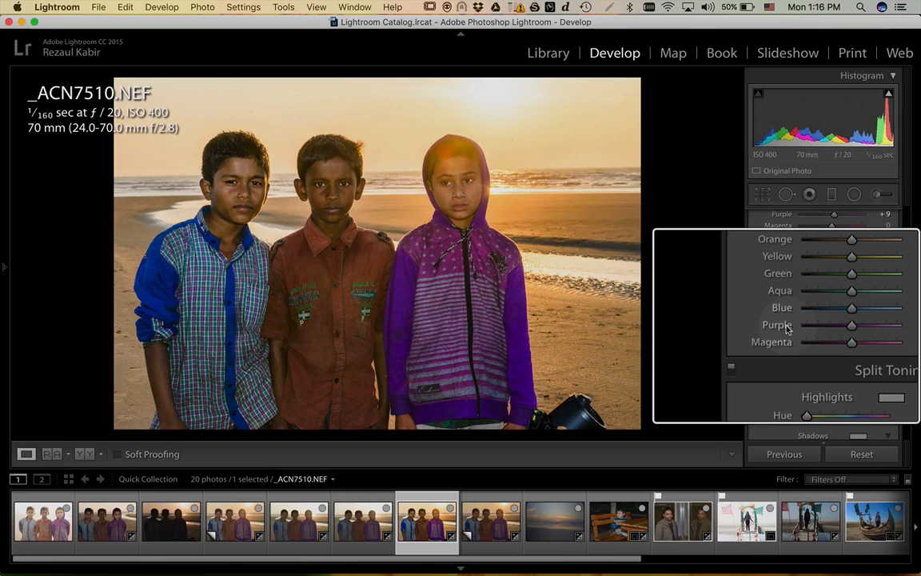
key(super)
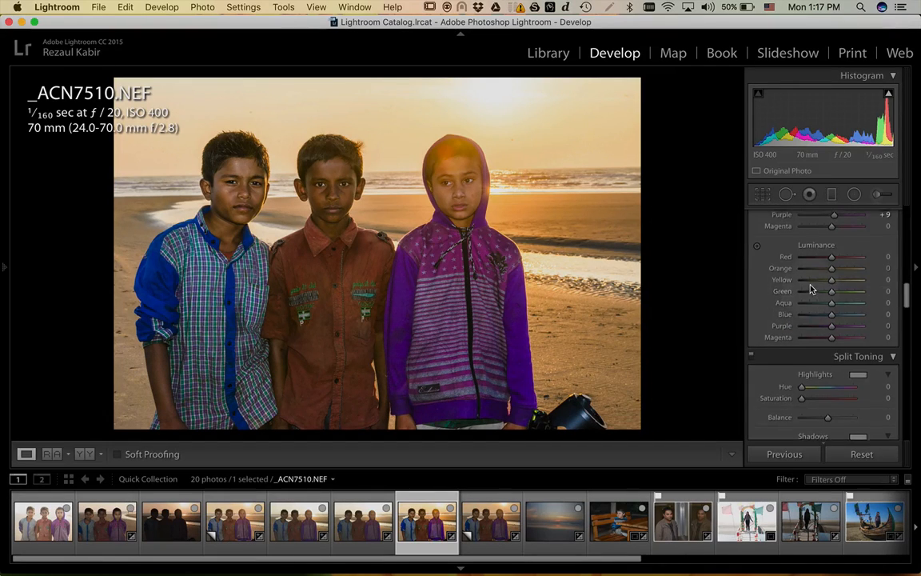
scroll(812, 289, up, 3)
scroll(812, 289, up, 4)
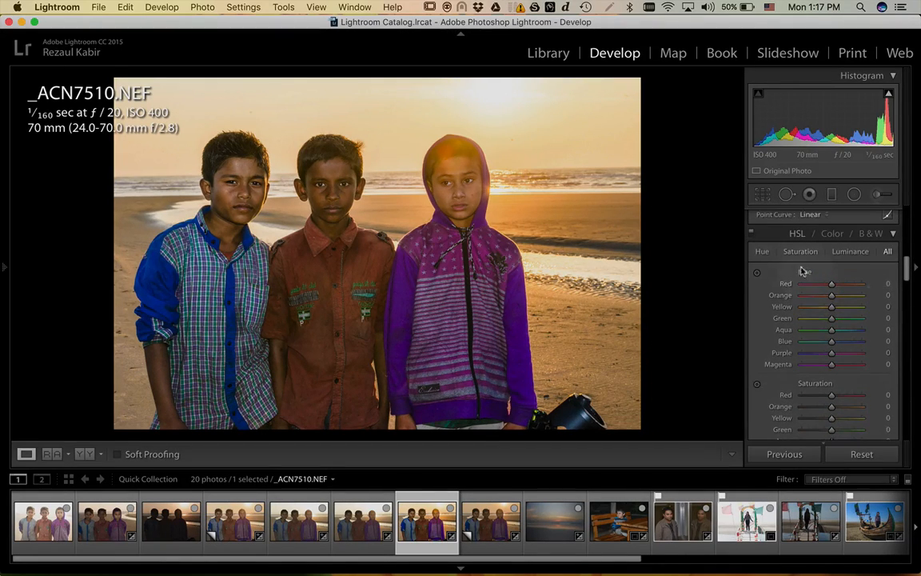
scroll(776, 335, down, 4)
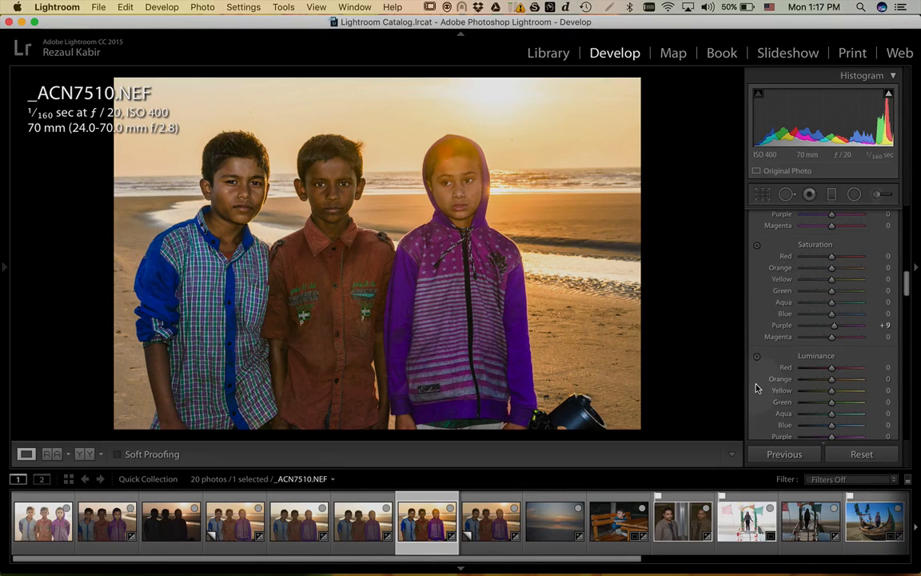
scroll(756, 388, down, 2)
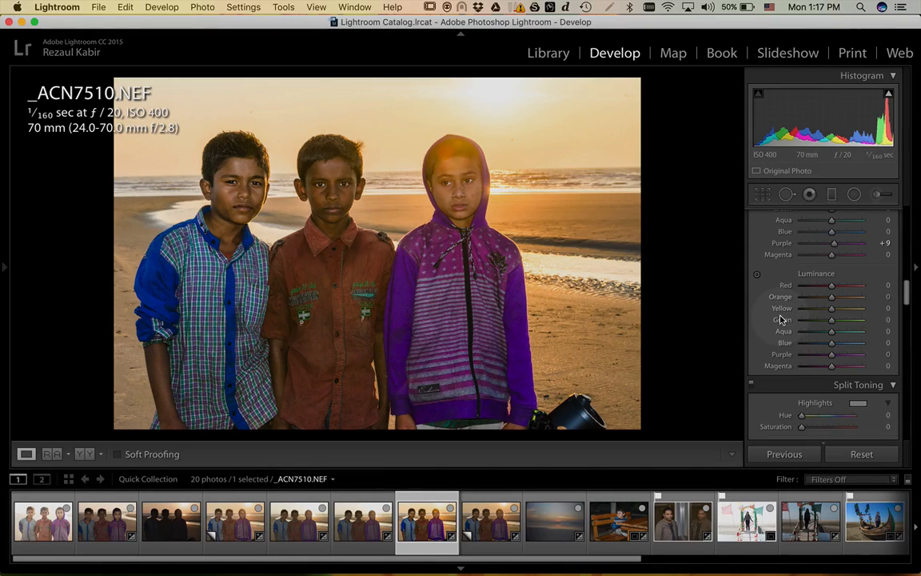
scroll(781, 319, up, 5)
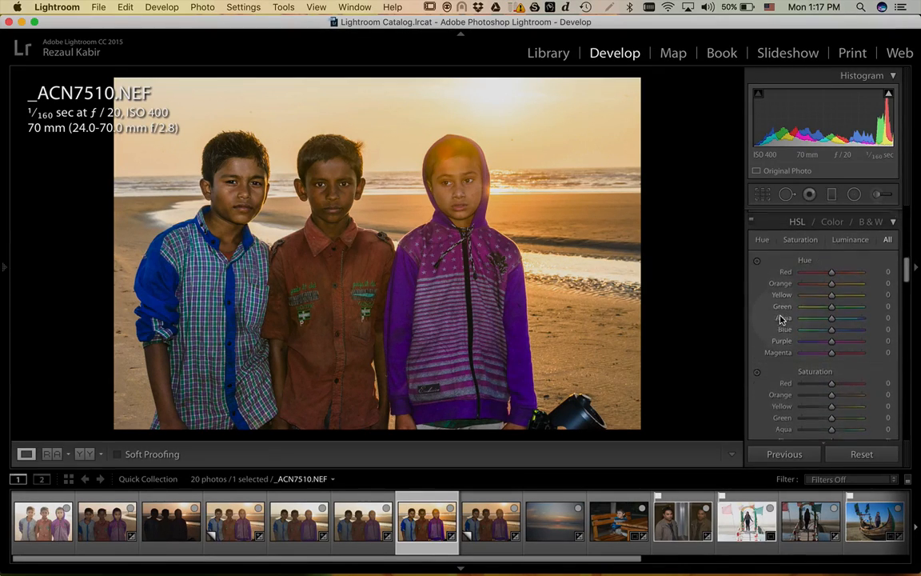
scroll(775, 304, down, 6)
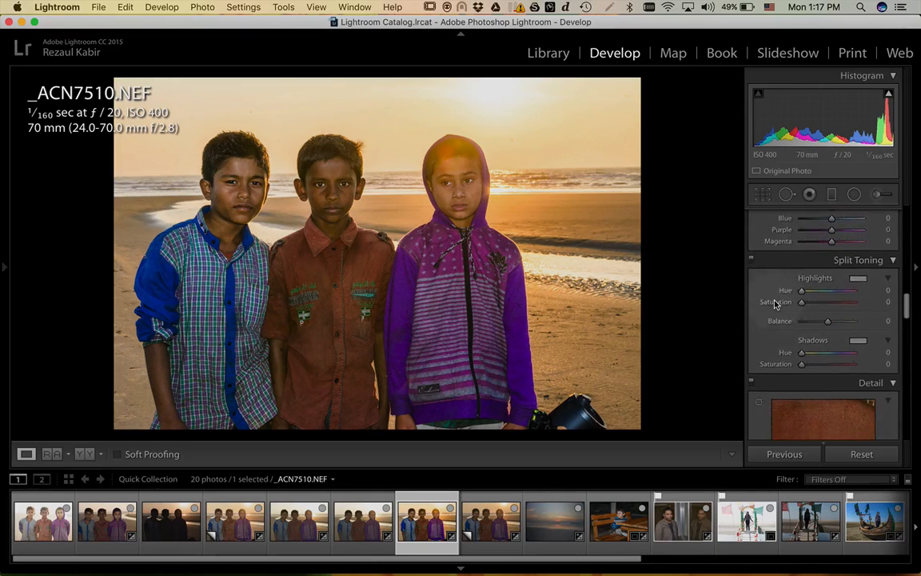
scroll(775, 303, down, 1)
scroll(775, 304, up, 1)
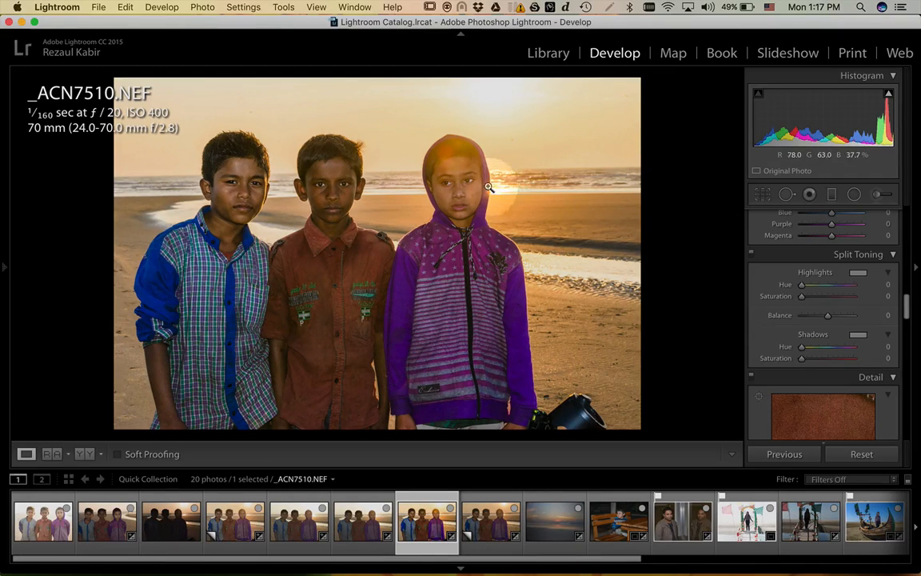
click(465, 178)
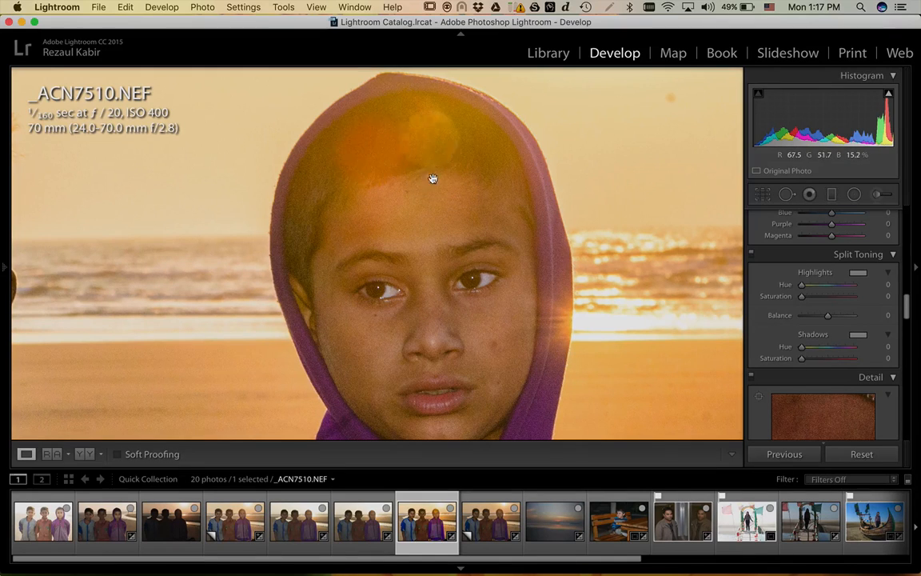
click(552, 285)
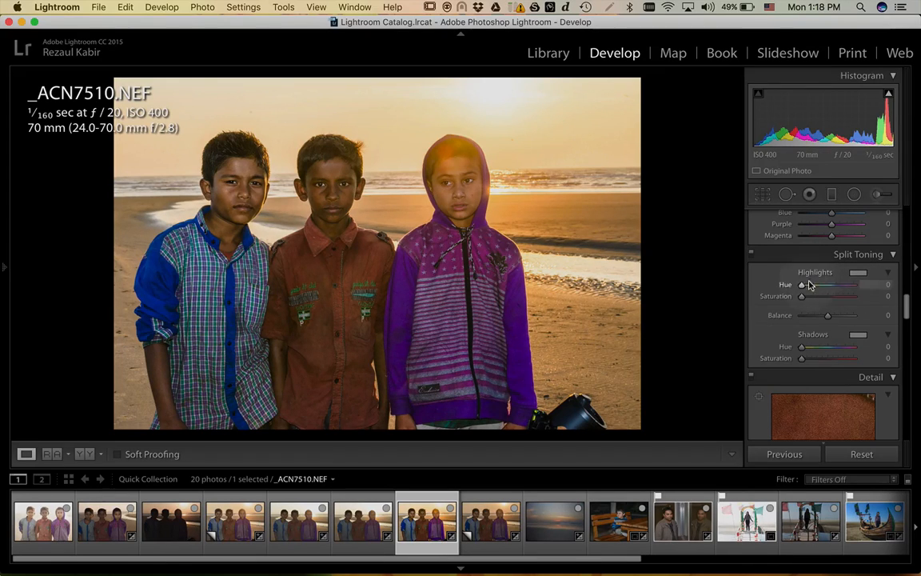
click(857, 273)
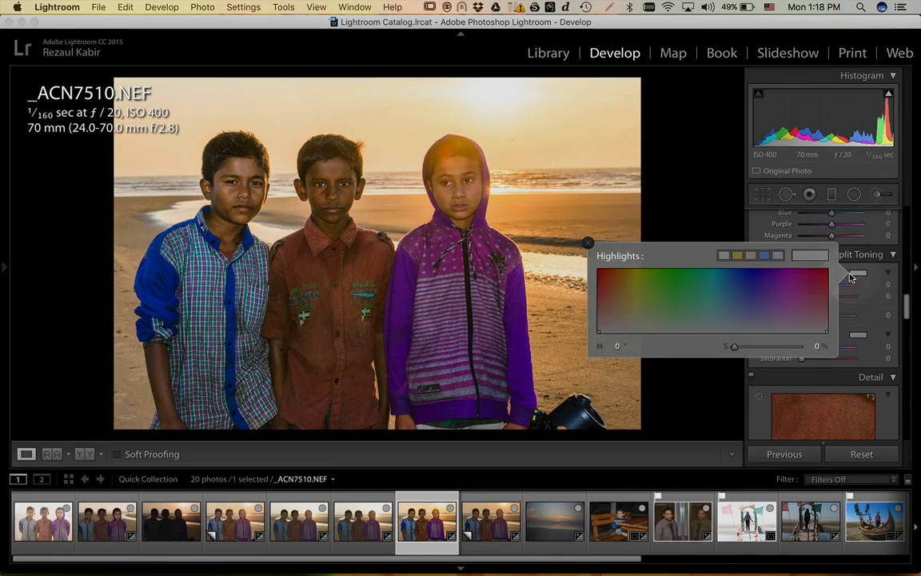
click(689, 274)
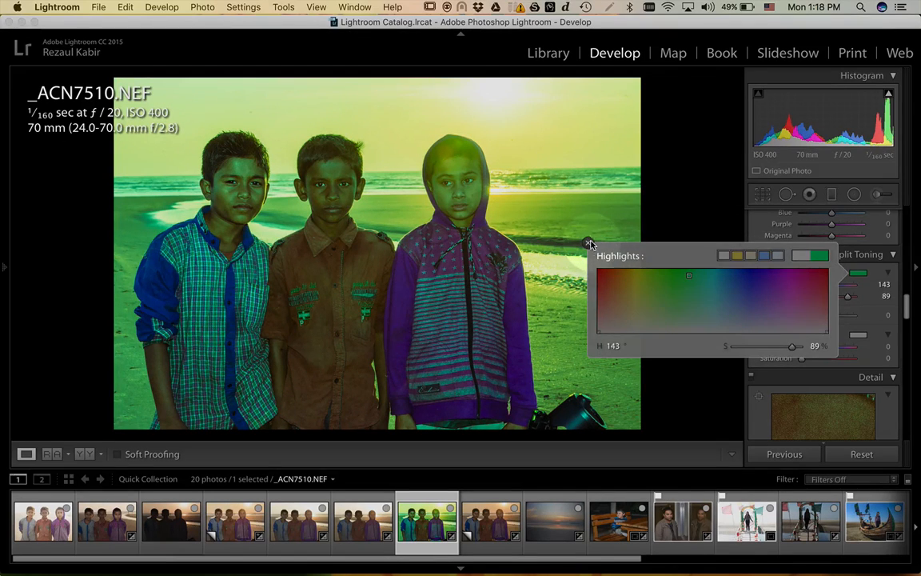
click(589, 243)
drag(847, 298, 797, 290)
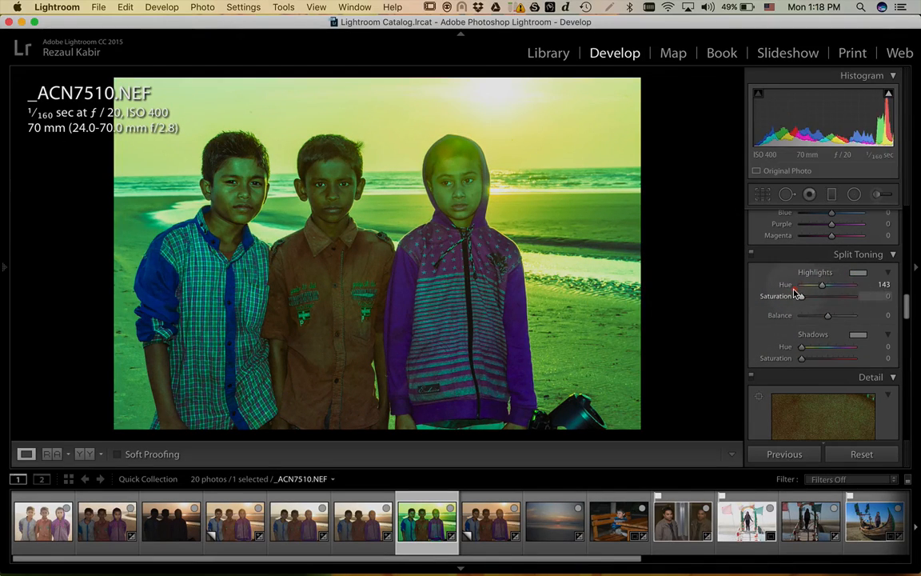
click(858, 273)
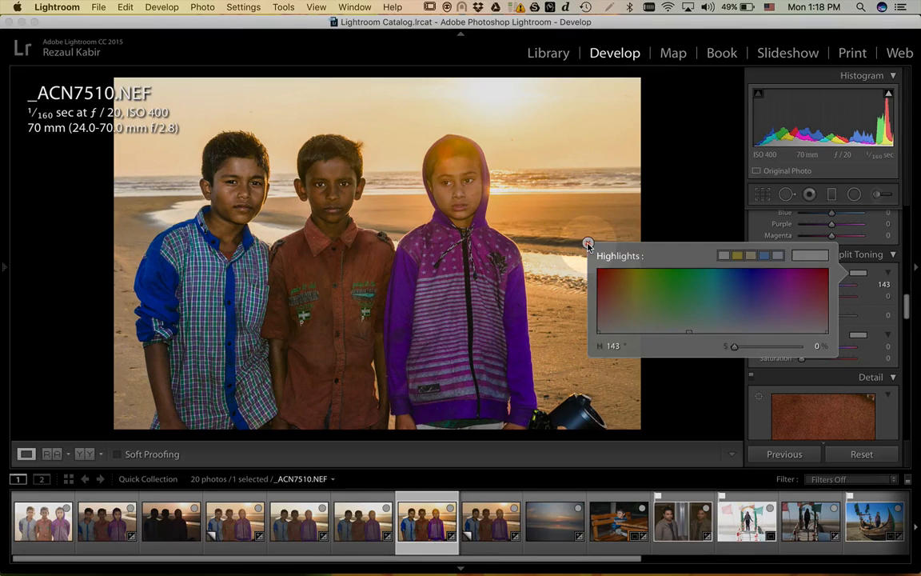
click(586, 245)
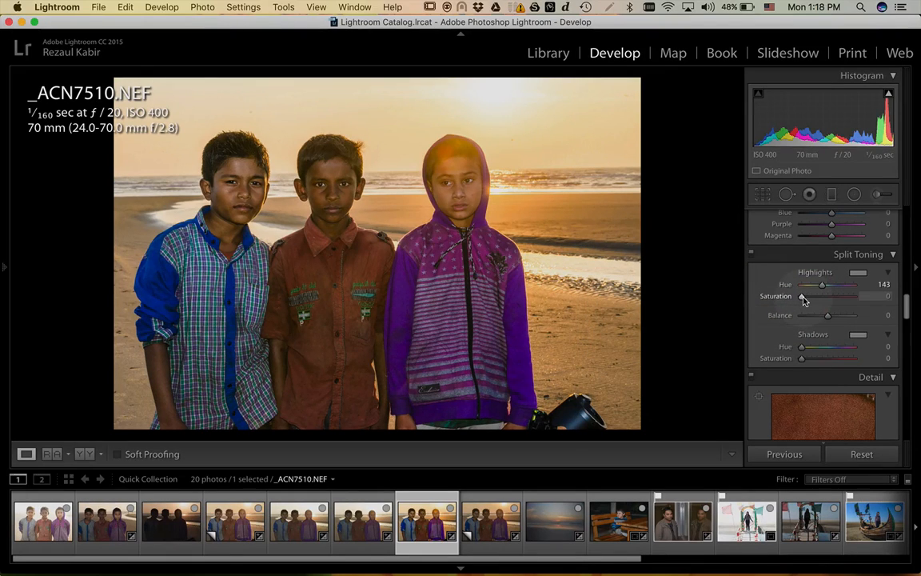
scroll(803, 299, up, 3)
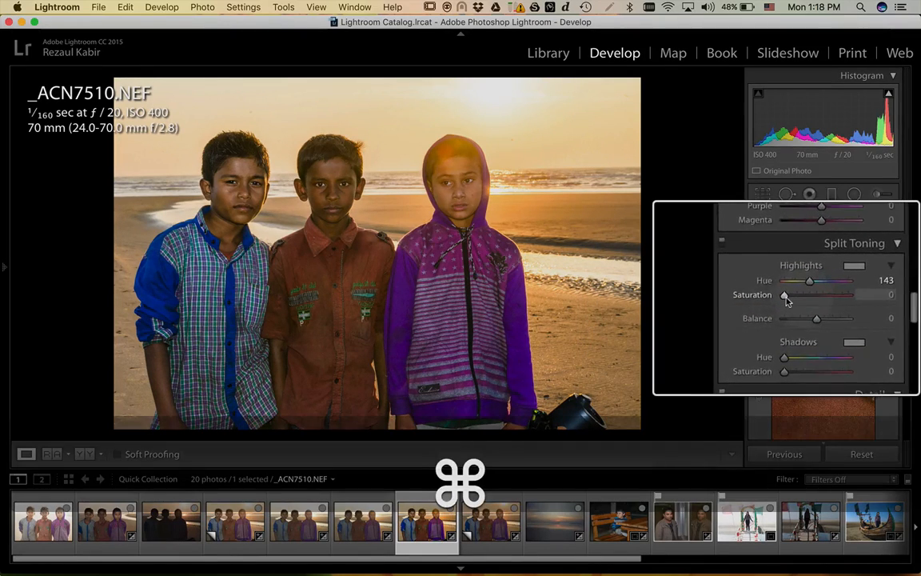
drag(786, 299, 821, 298)
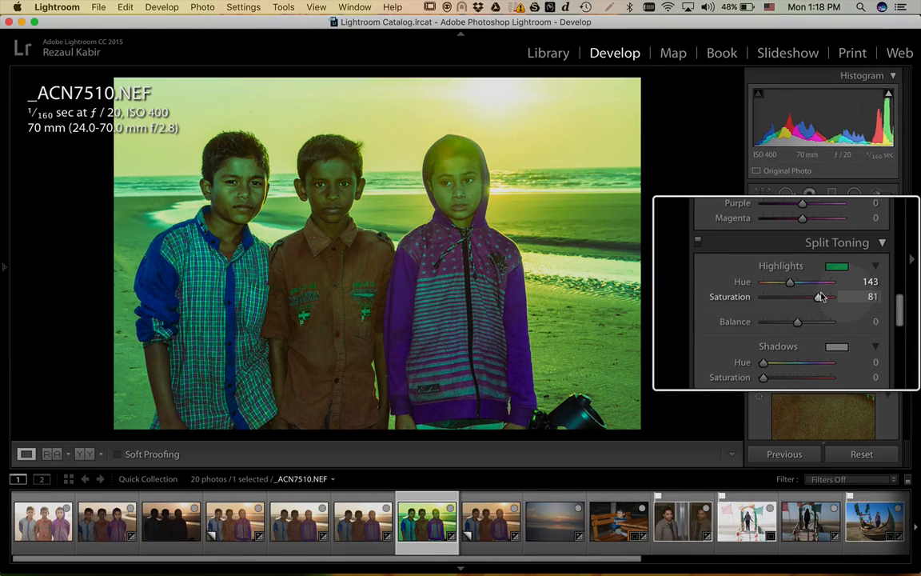
double_click(784, 295)
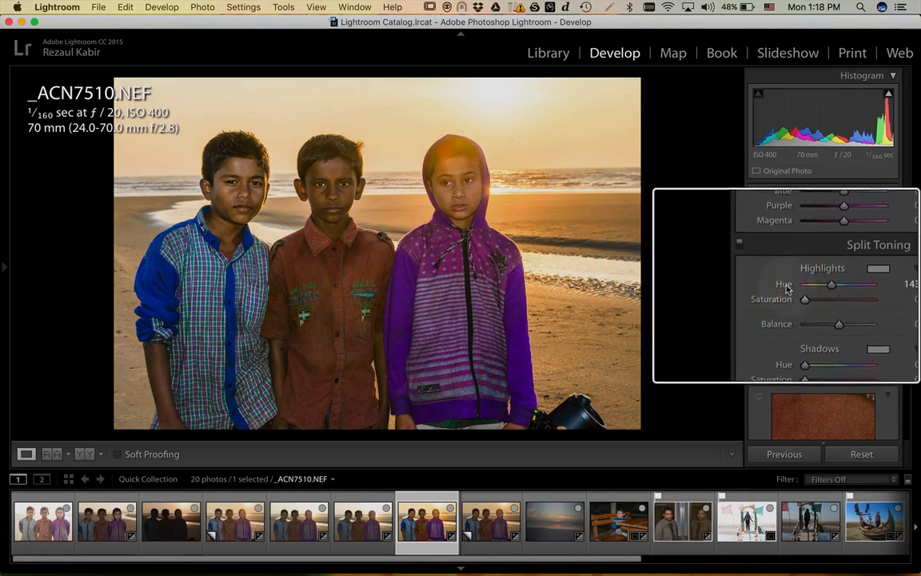
double_click(784, 285)
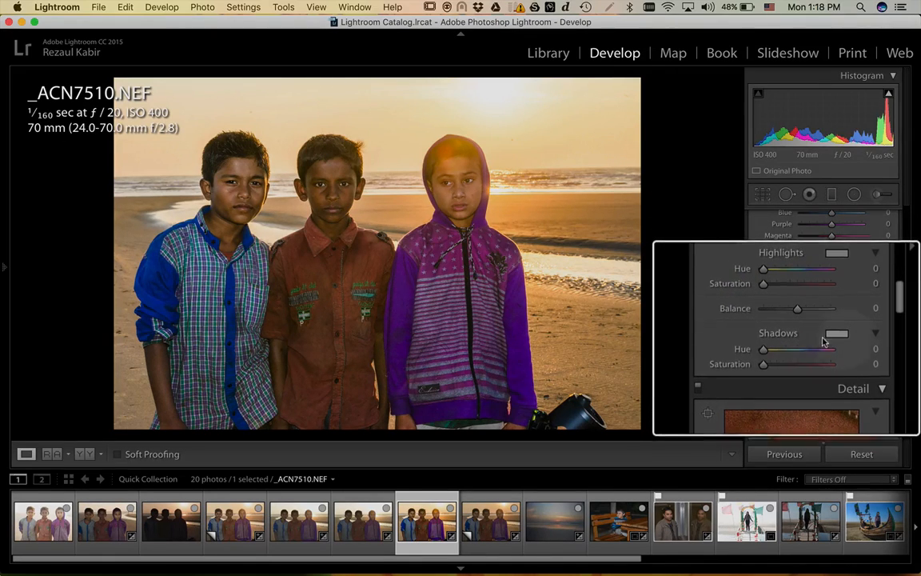
- Pick a green shadow tint in Split Toning, test its saturation, then reset saturation to 0
click(858, 334)
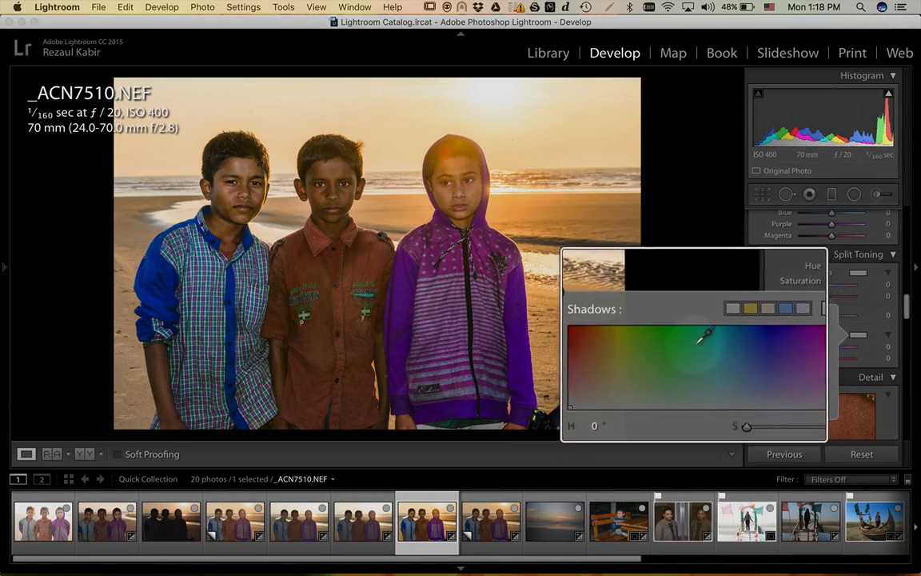
drag(688, 335, 589, 306)
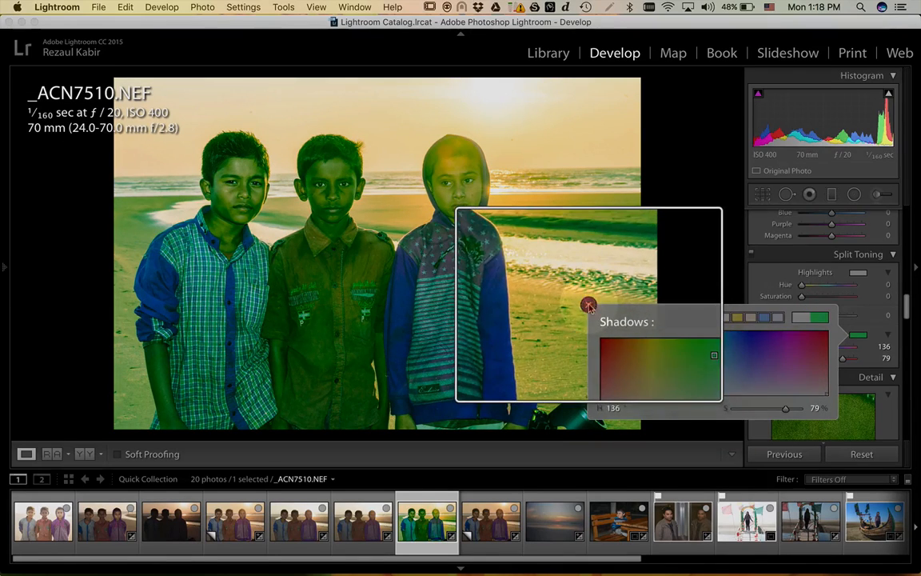
click(589, 305)
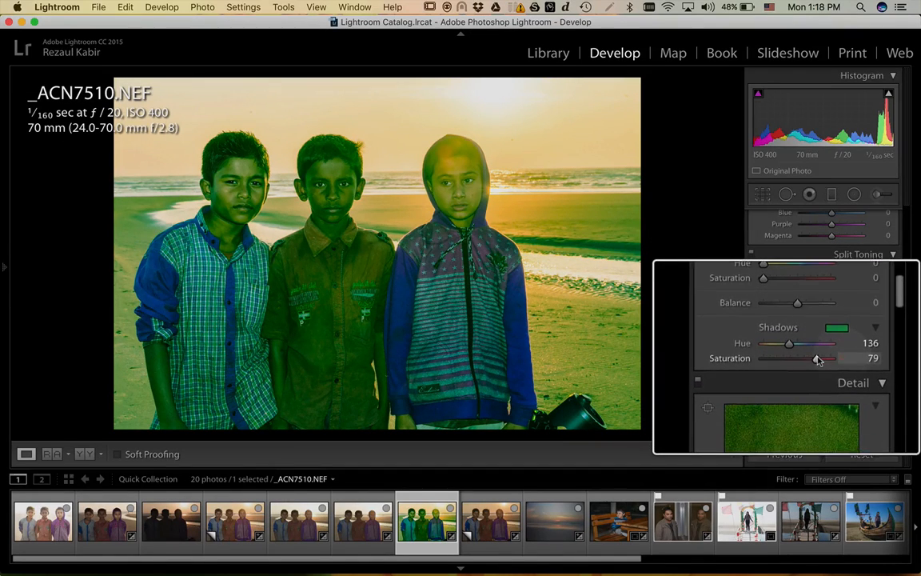
drag(817, 360, 788, 361)
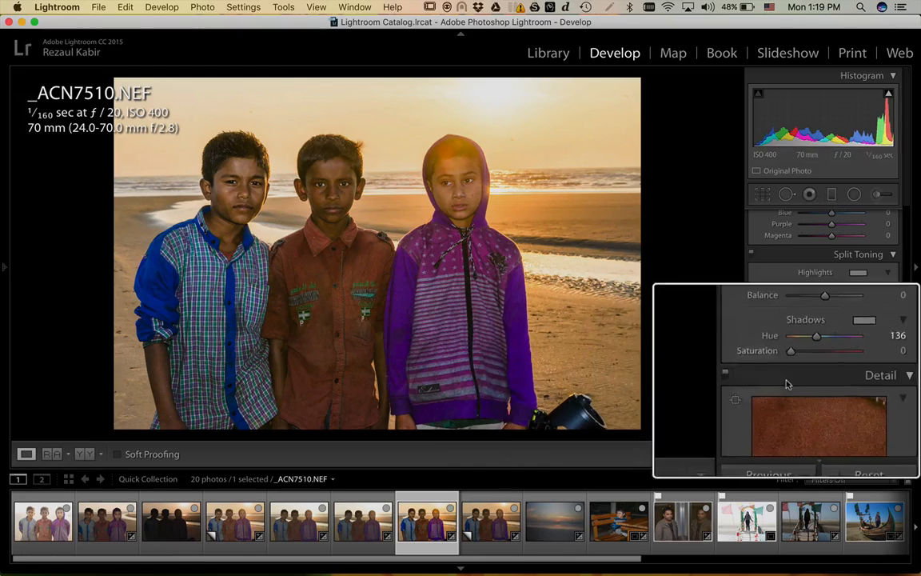
drag(780, 357, 808, 360)
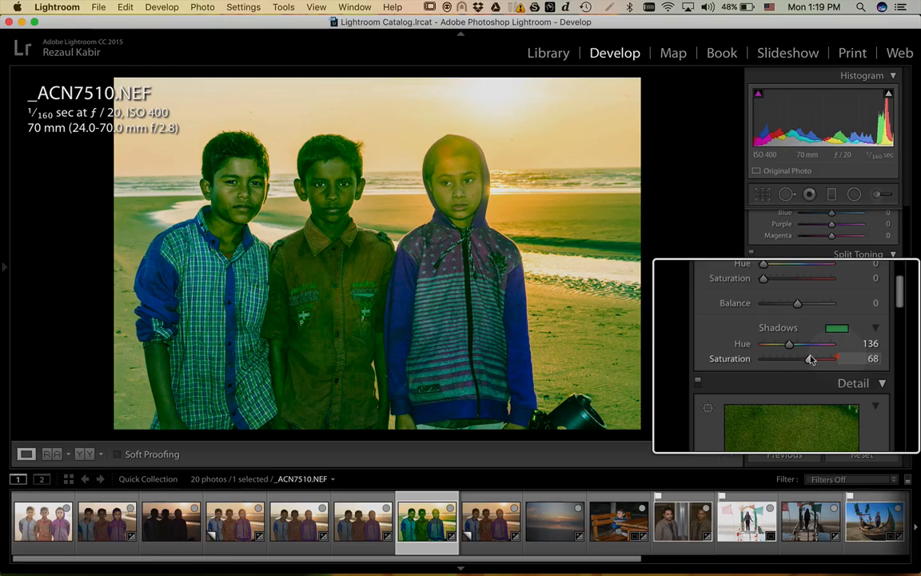
drag(819, 359, 841, 360)
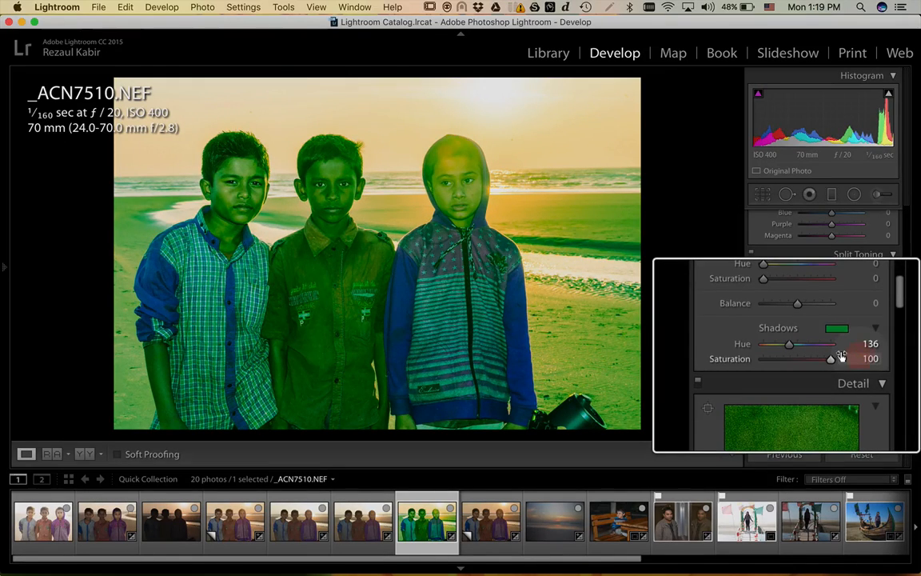
double_click(788, 359)
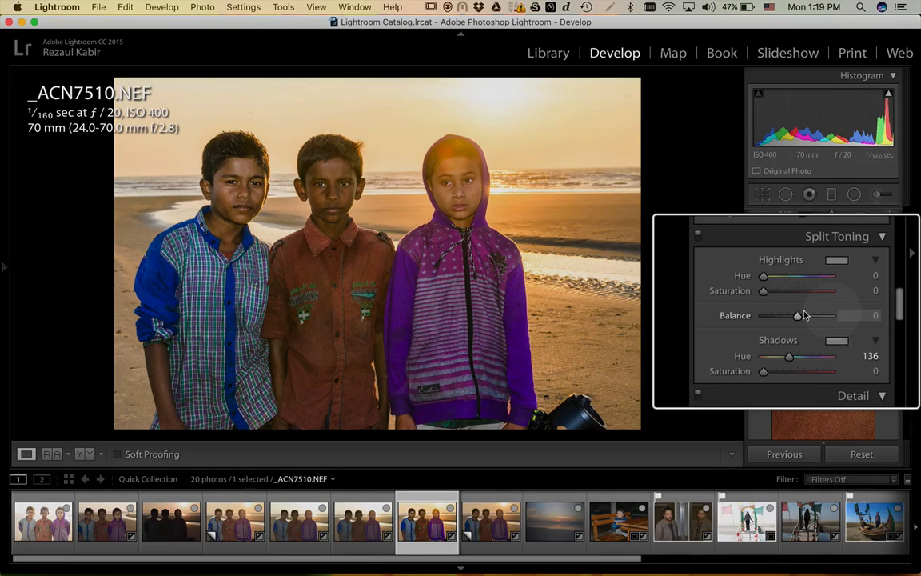
- Change the shadow tint to teal (hue 164) and reset its saturation to 0
click(835, 336)
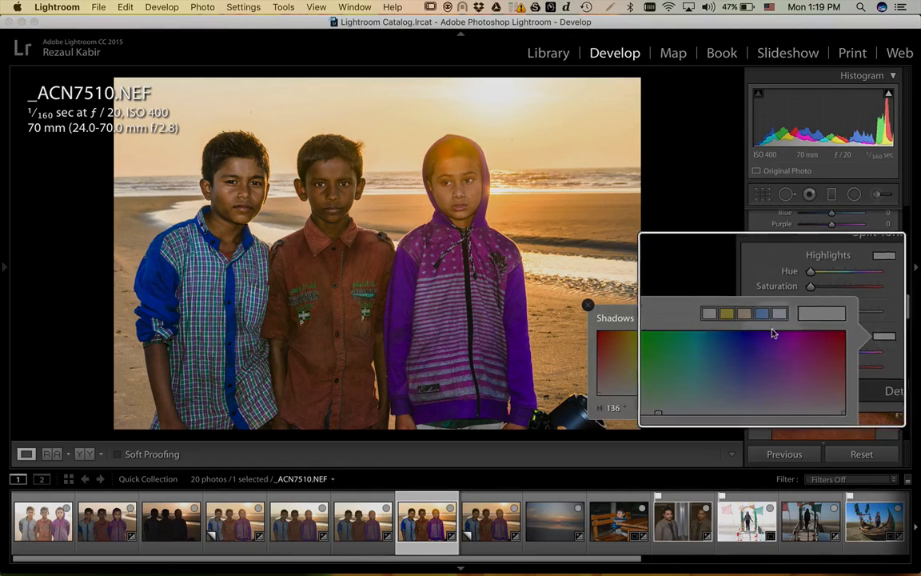
click(704, 340)
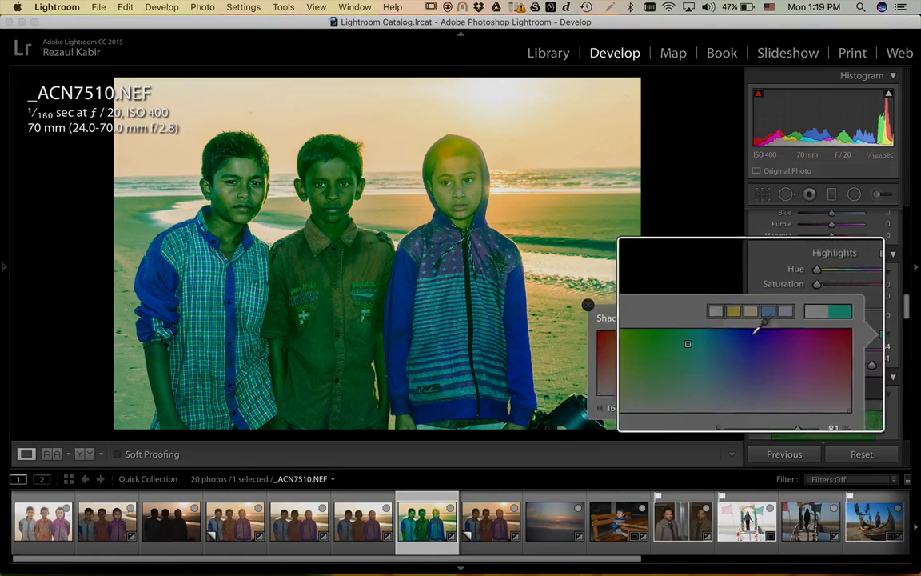
click(593, 305)
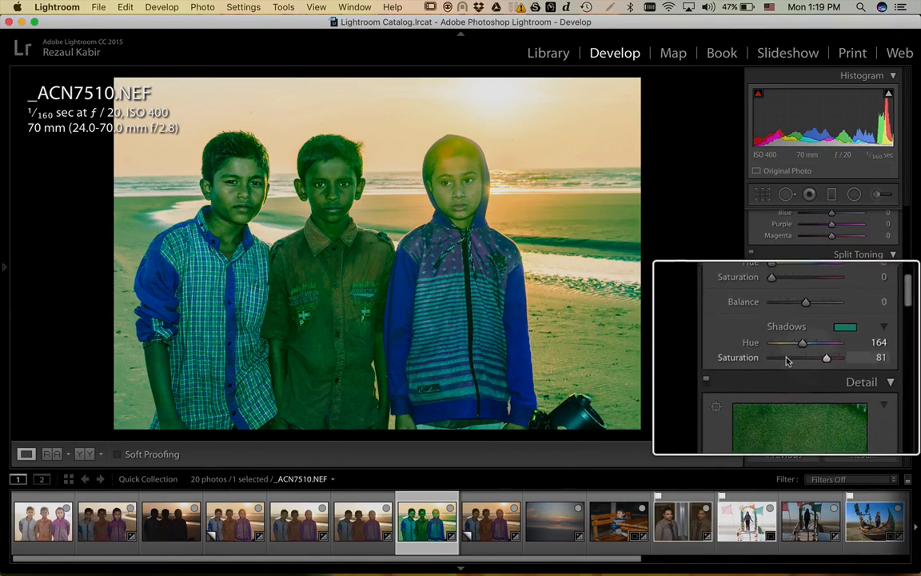
drag(844, 358, 795, 361)
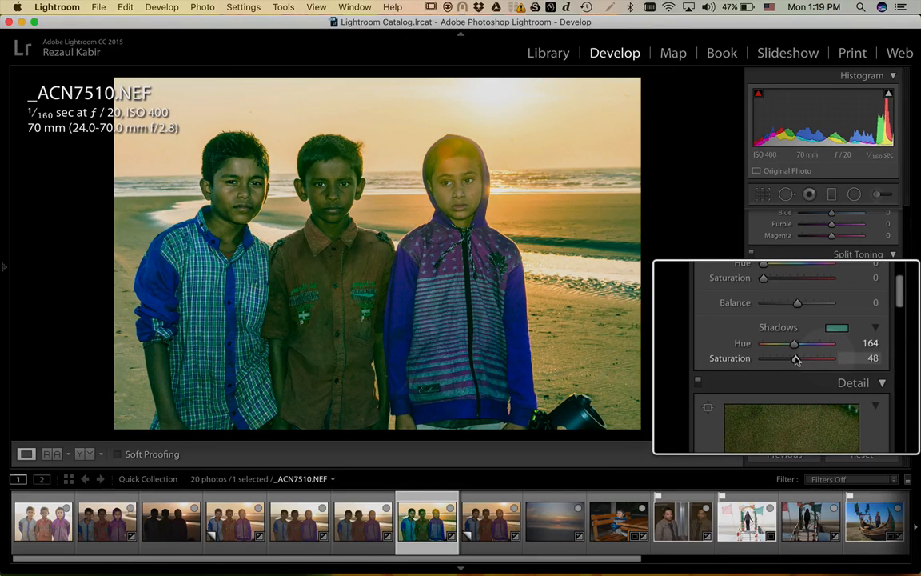
scroll(787, 347, down, 3)
scroll(787, 347, up, 7)
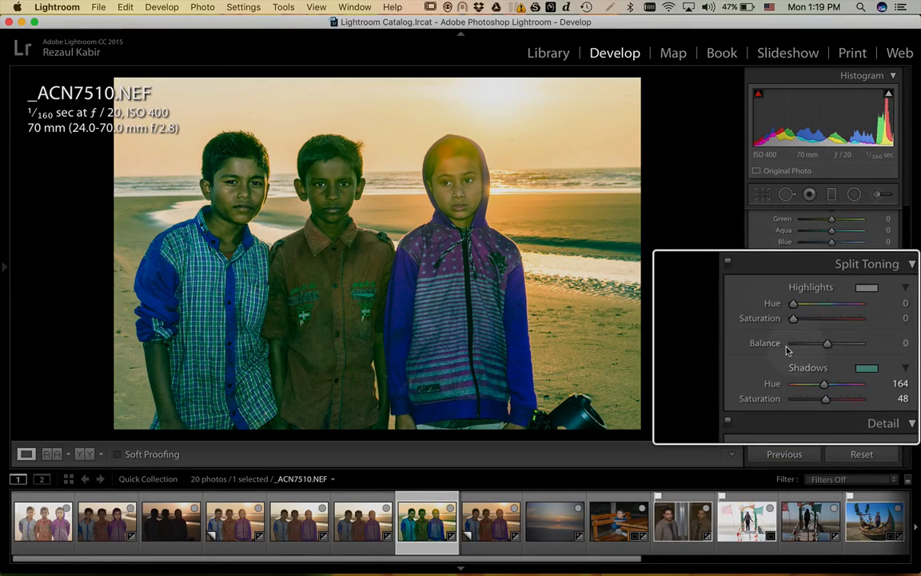
double_click(787, 398)
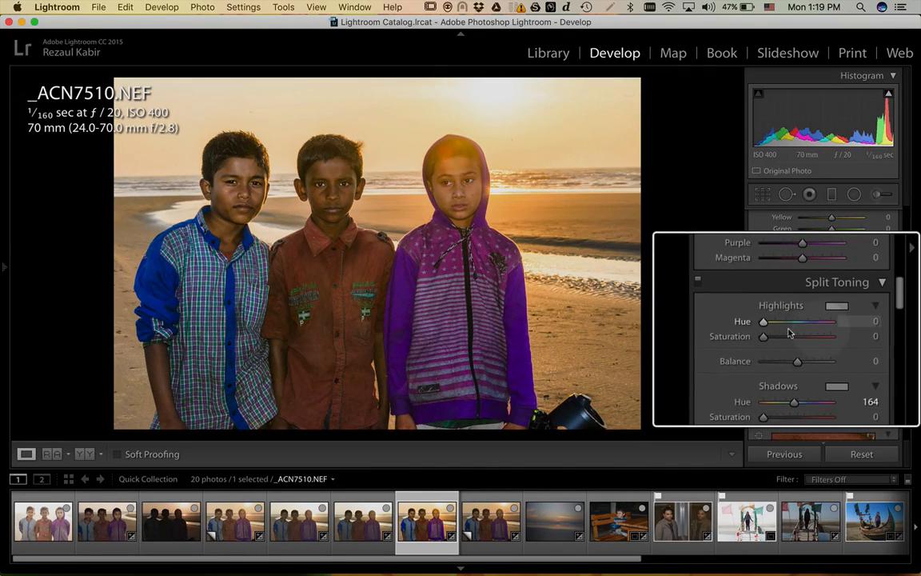
key(super)
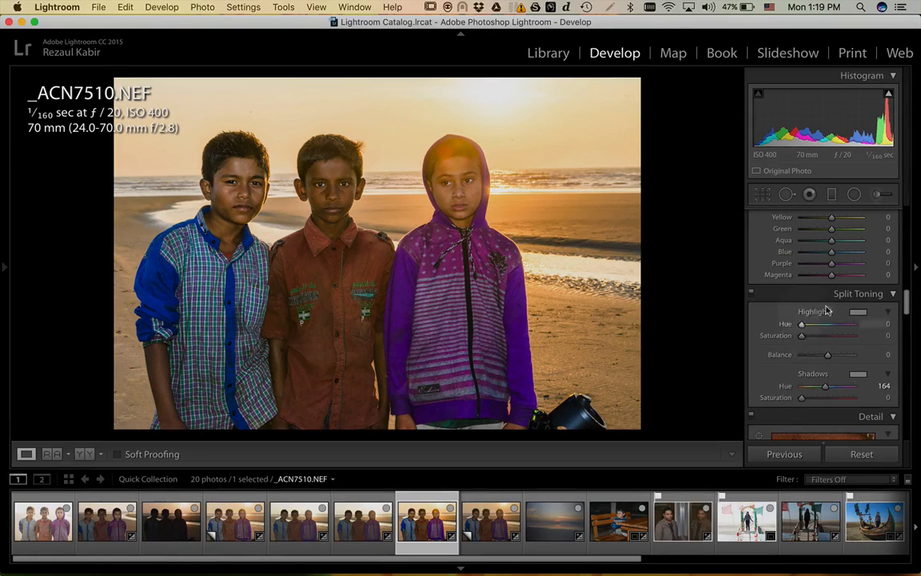
- Scroll the right panel to the Detail panel's Sharpening and Noise Reduction sliders
scroll(784, 340, down, 5)
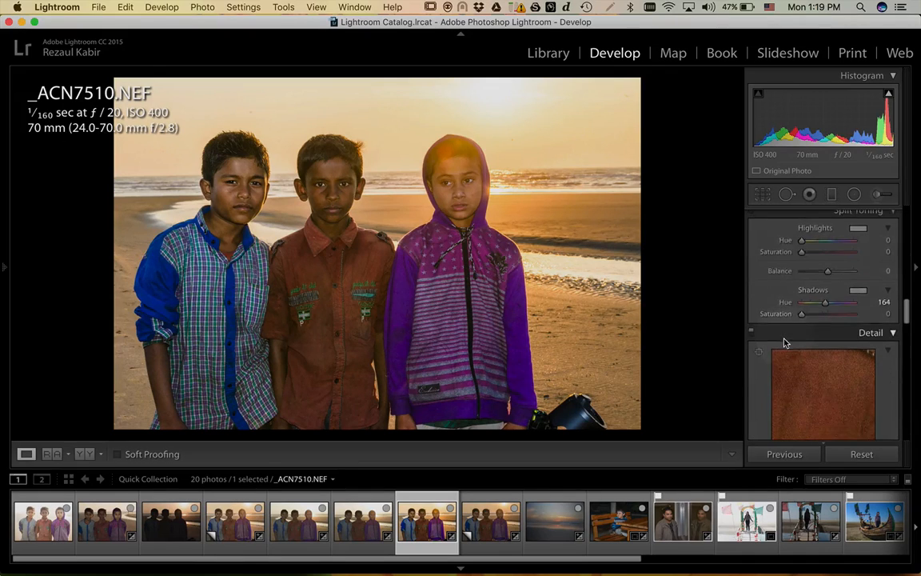
scroll(784, 340, up, 3)
scroll(784, 341, down, 1)
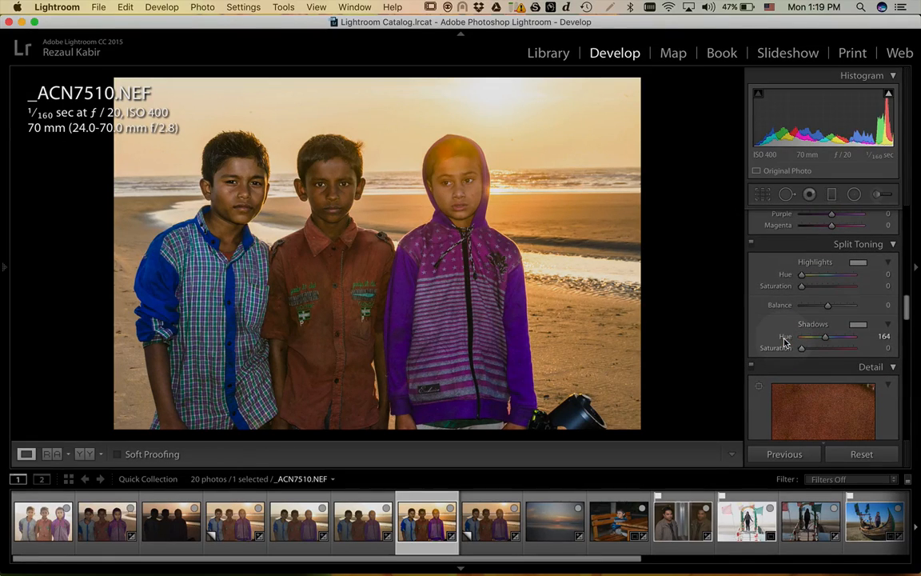
scroll(784, 333, down, 4)
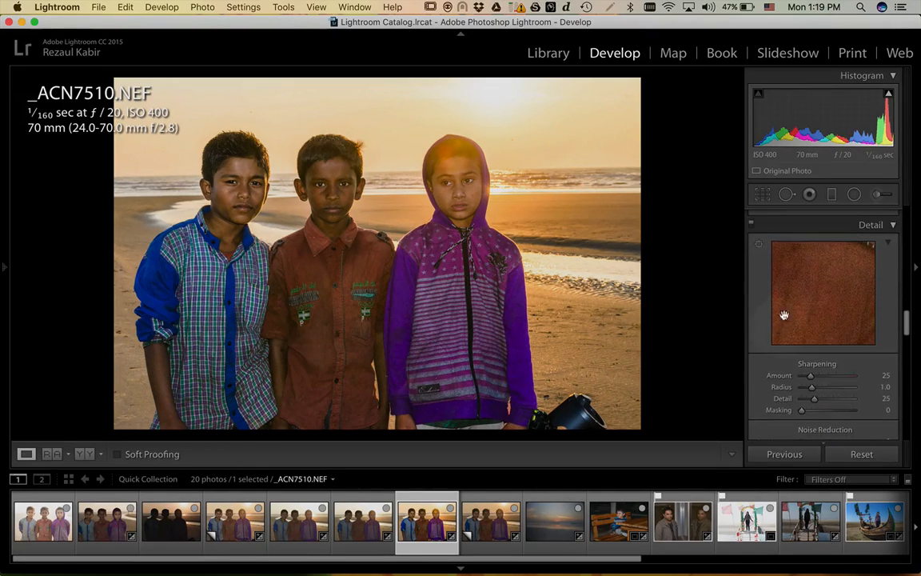
scroll(769, 371, down, 4)
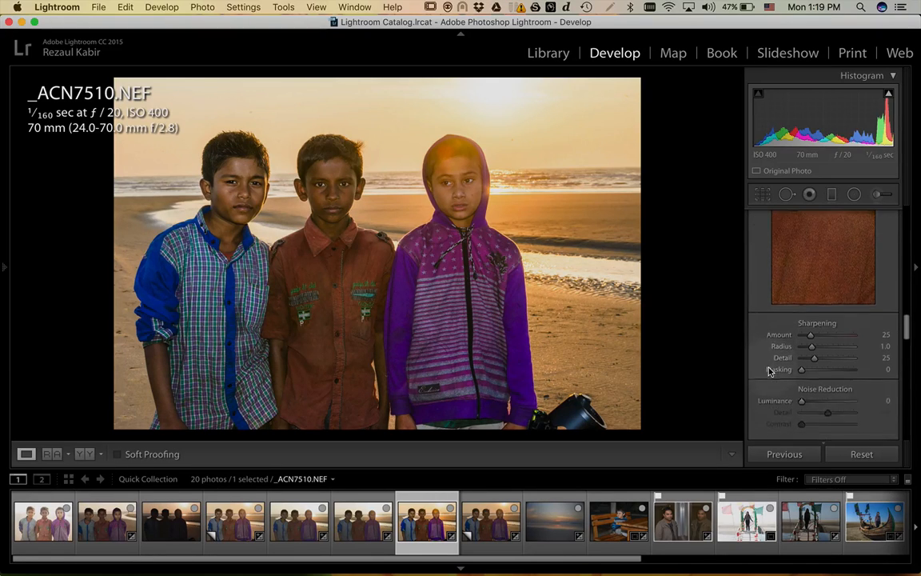
scroll(770, 371, down, 1)
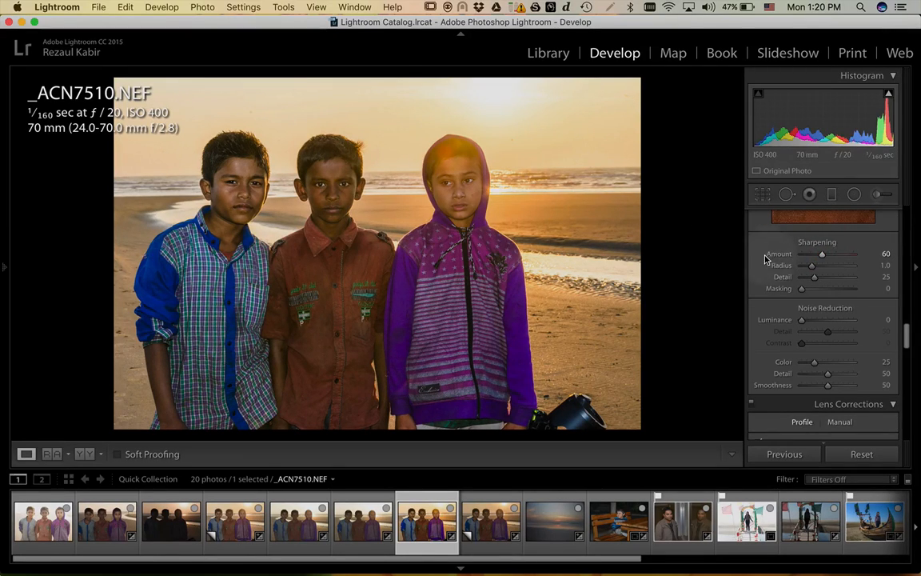
scroll(766, 258, up, 5)
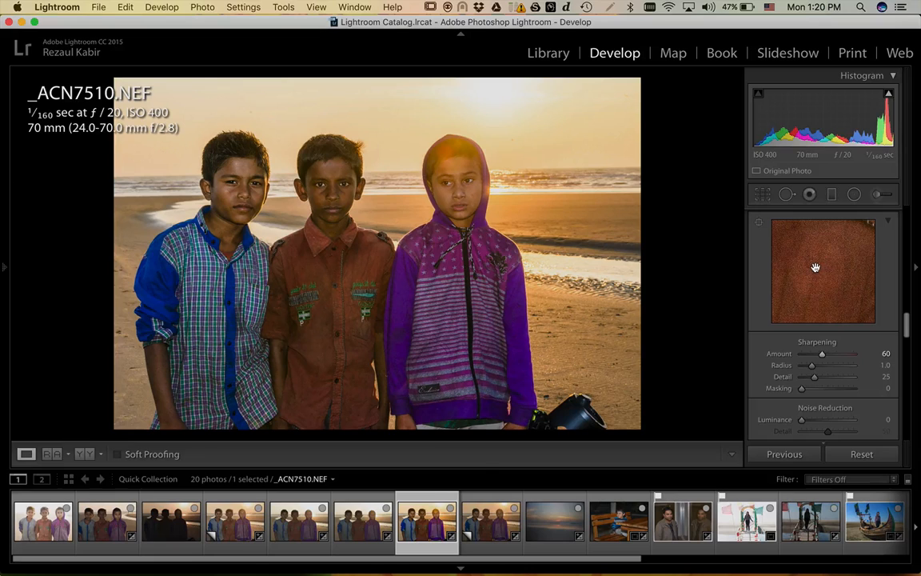
scroll(814, 267, up, 3)
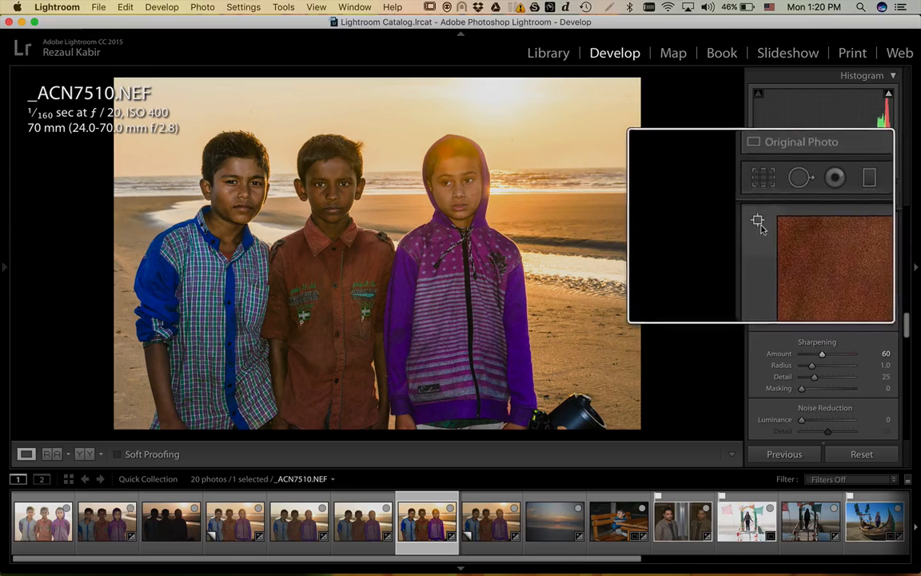
- Centre the Detail panel's preview on the girl's eye with the target tool
click(759, 223)
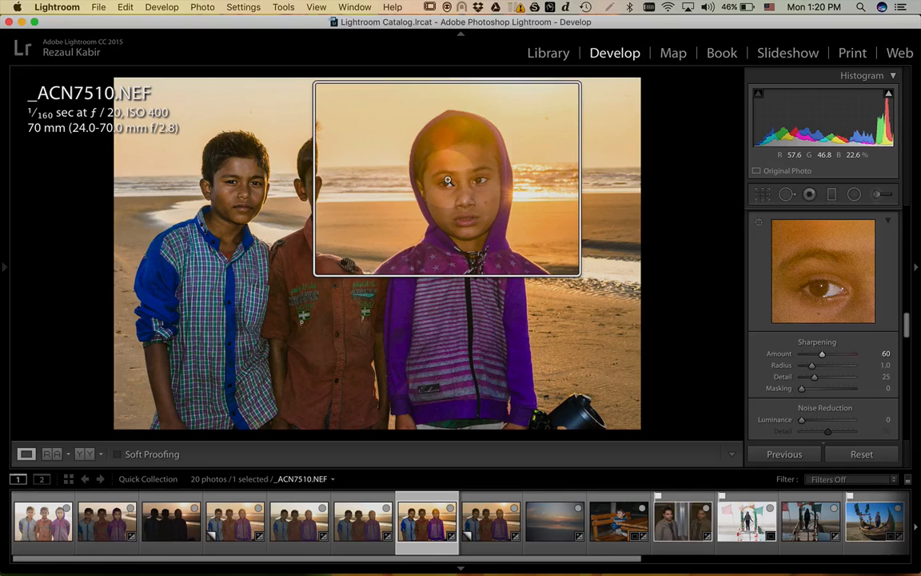
click(447, 181)
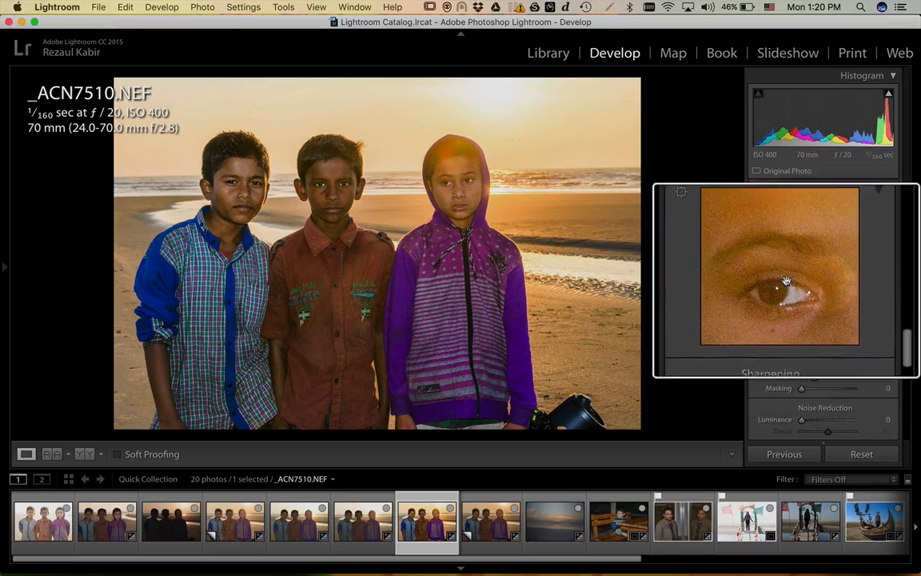
key(super)
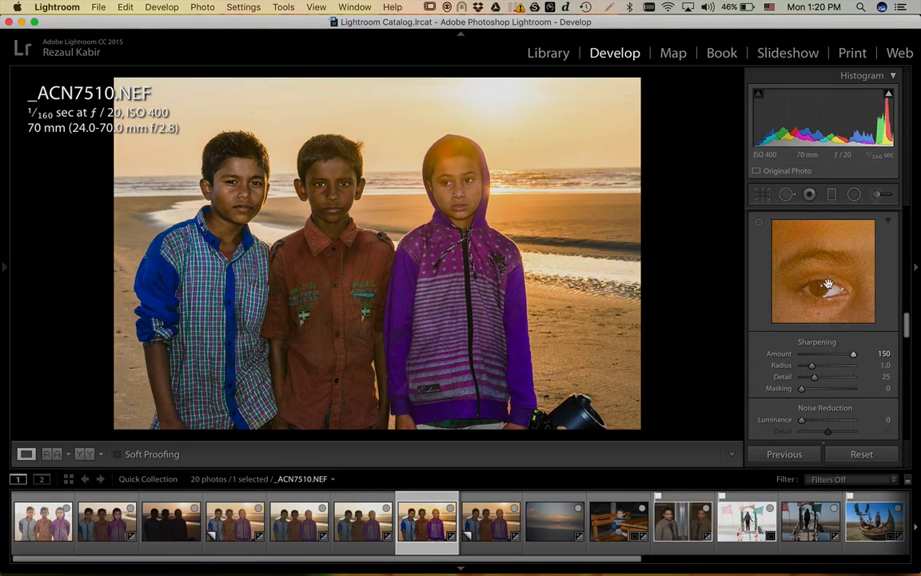
key(super)
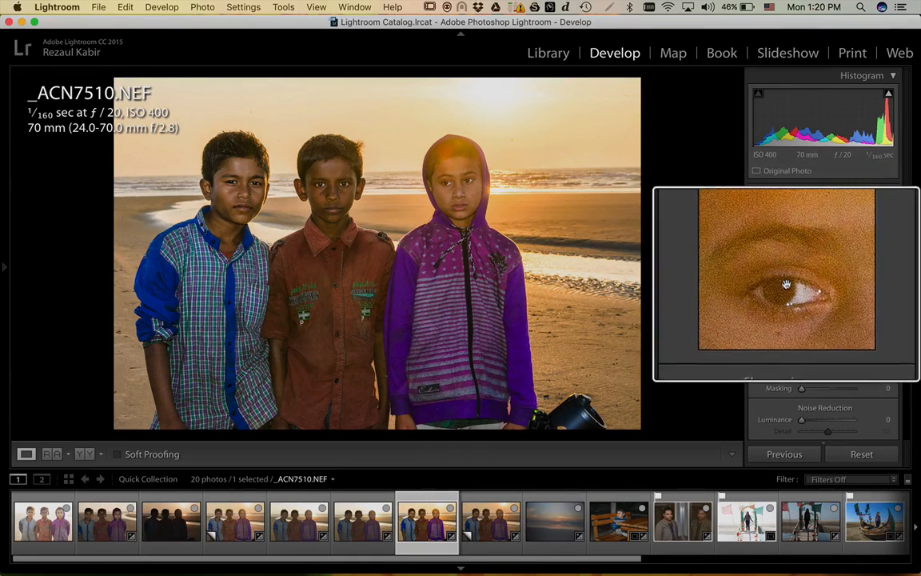
key(super)
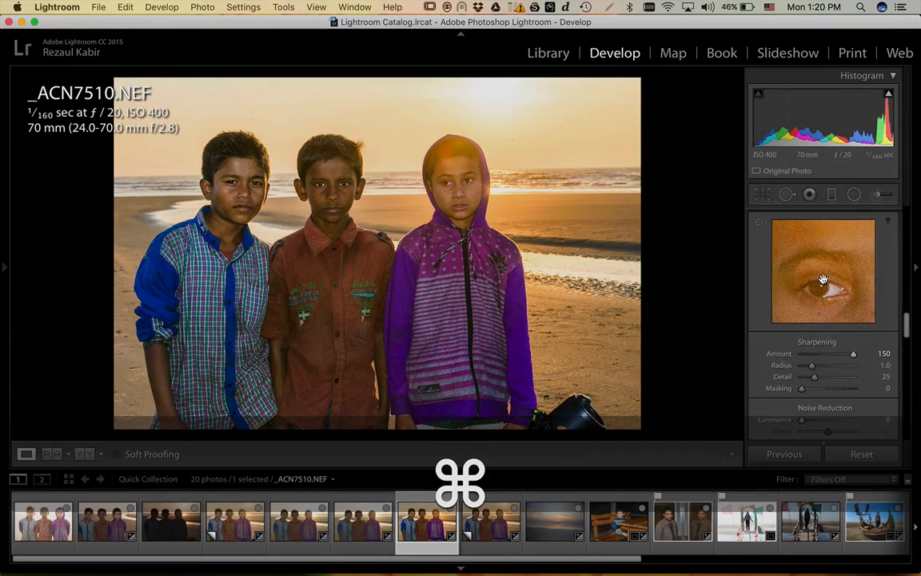
key(super)
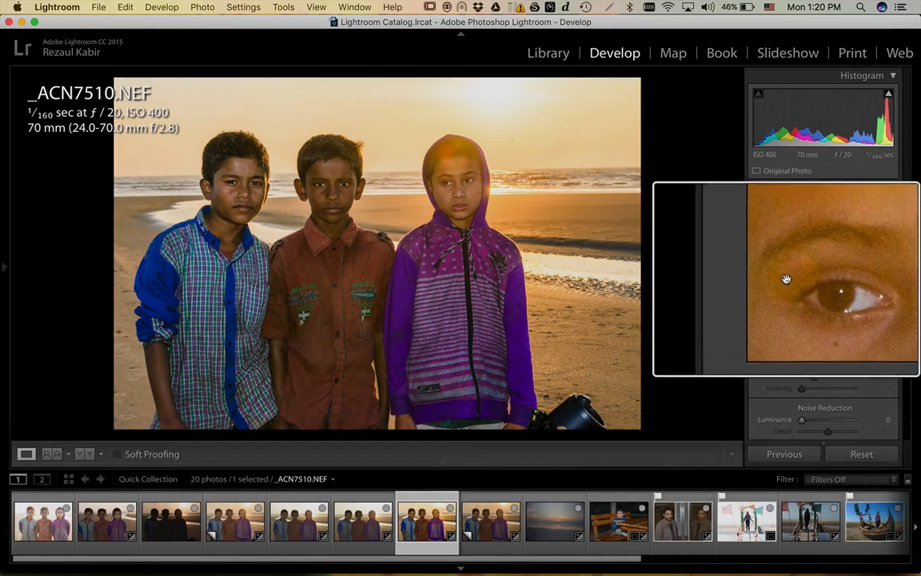
key(super)
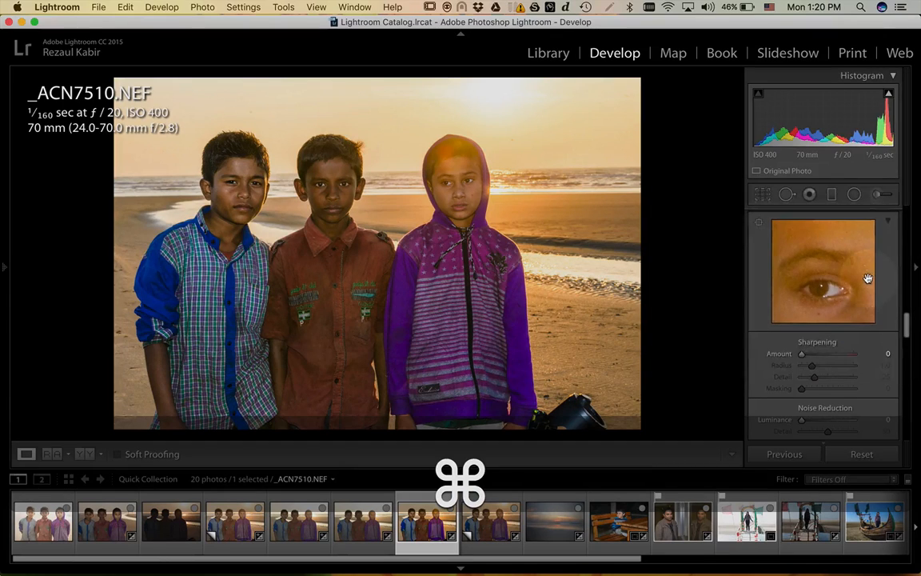
- Bring Sharpening Amount back up from 0 to 60
drag(802, 355, 816, 355)
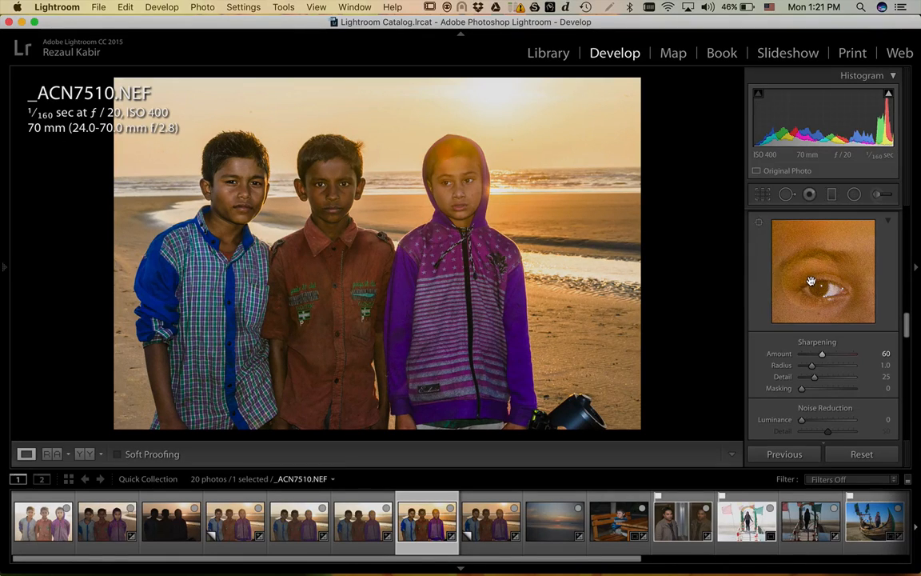
key(super)
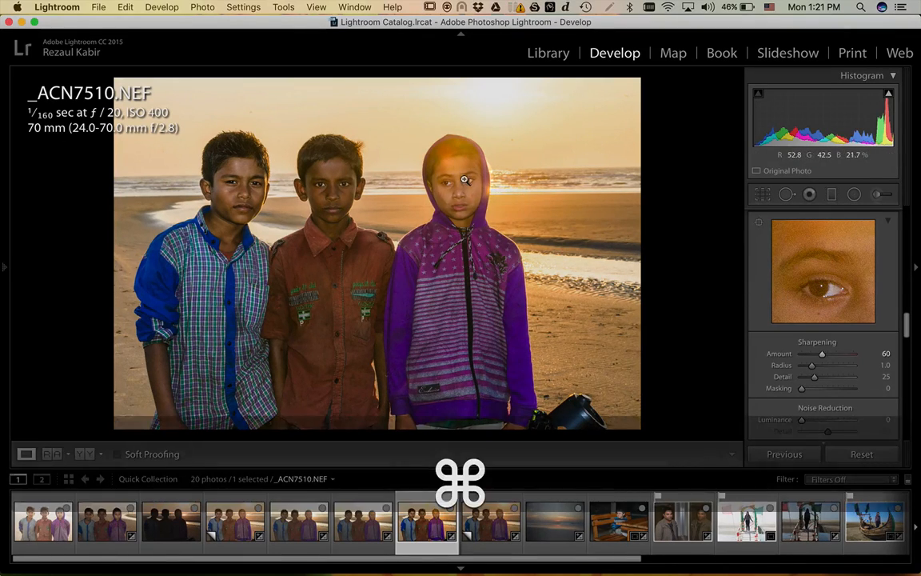
scroll(465, 180, up, 10)
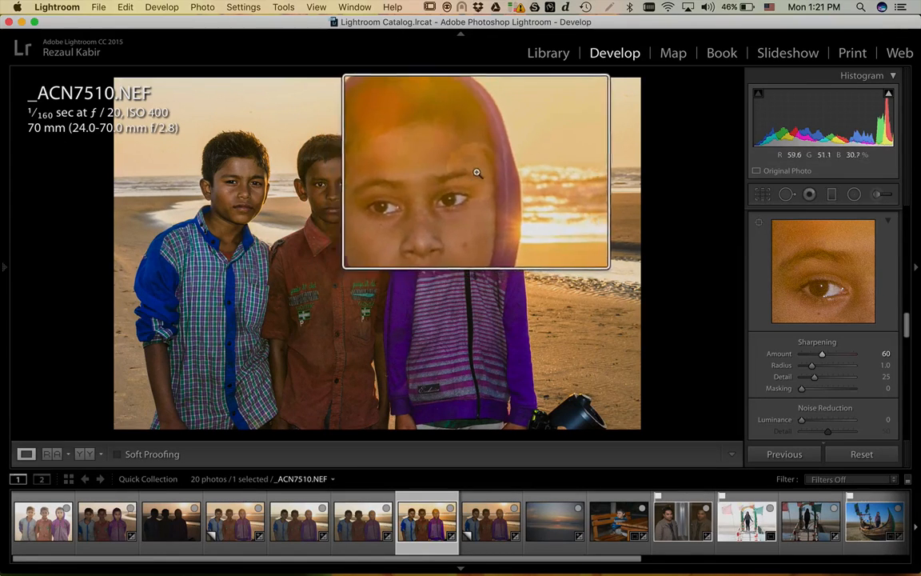
key(super)
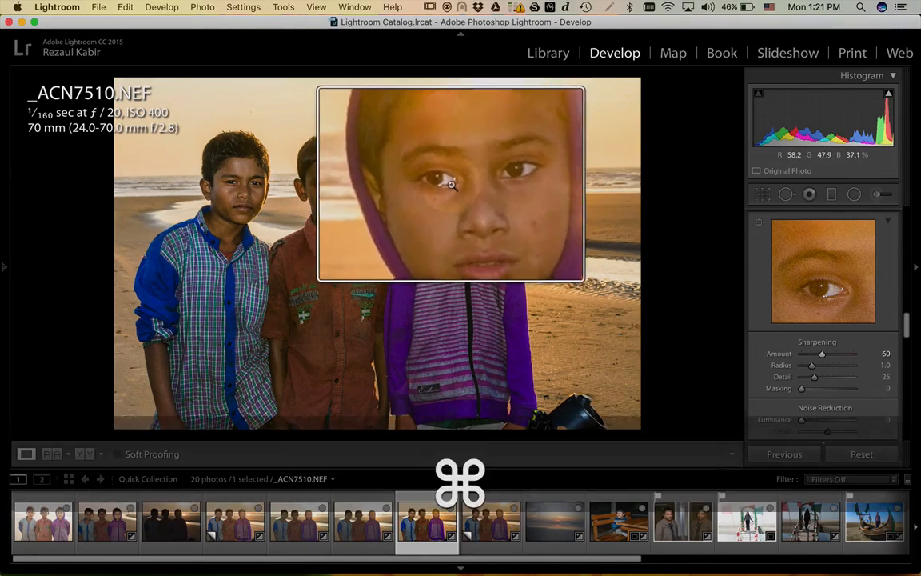
scroll(451, 184, up, 5)
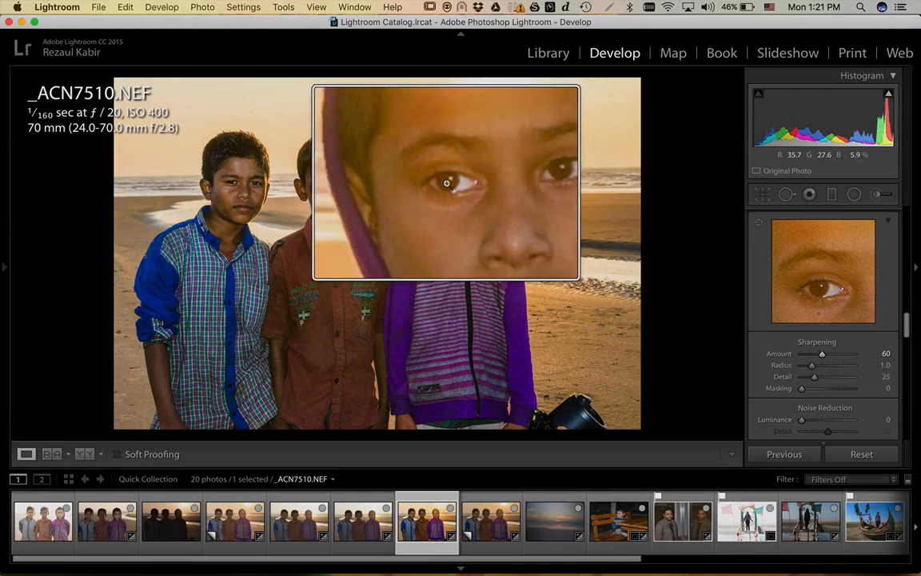
key(super)
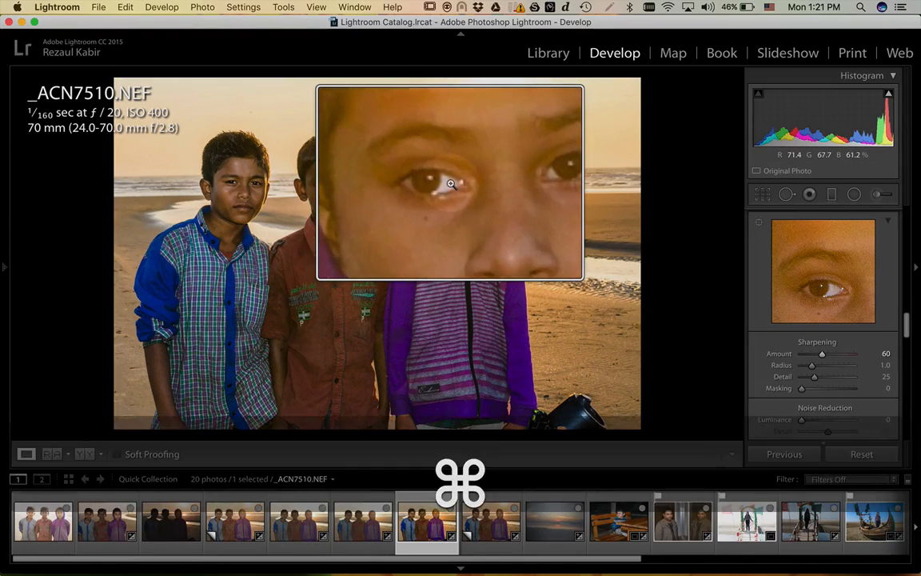
scroll(451, 185, up, 3)
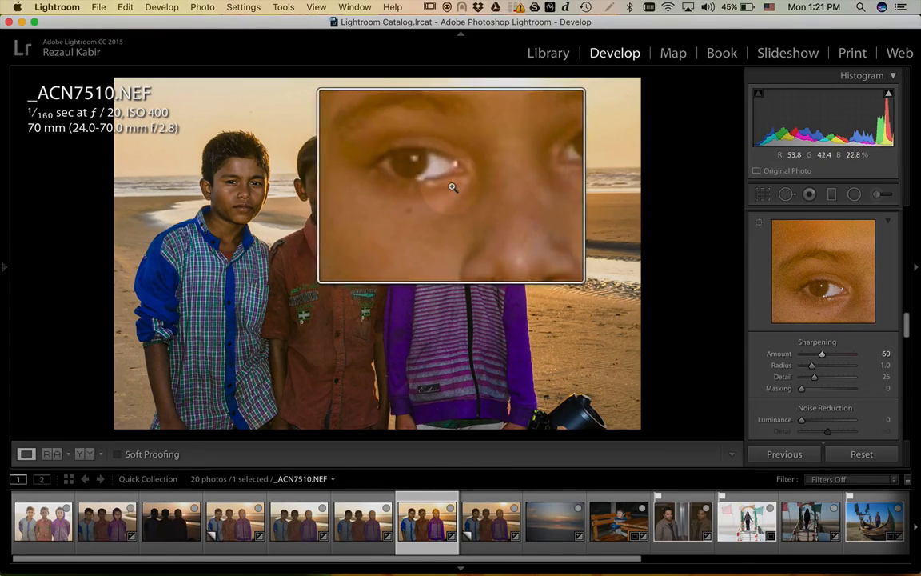
key(super)
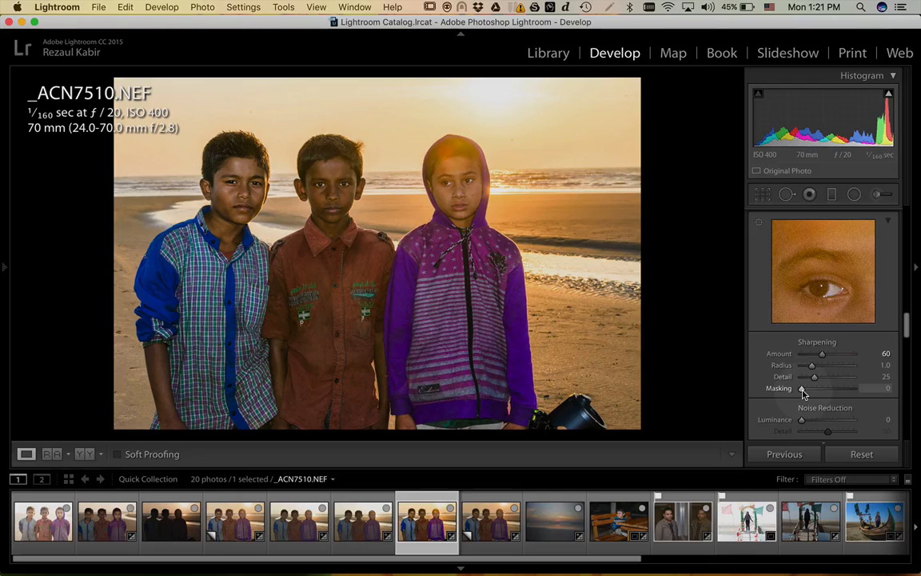
- Hold Alt to view the grayscale mask and raise Sharpening Masking to 92
key(alt)
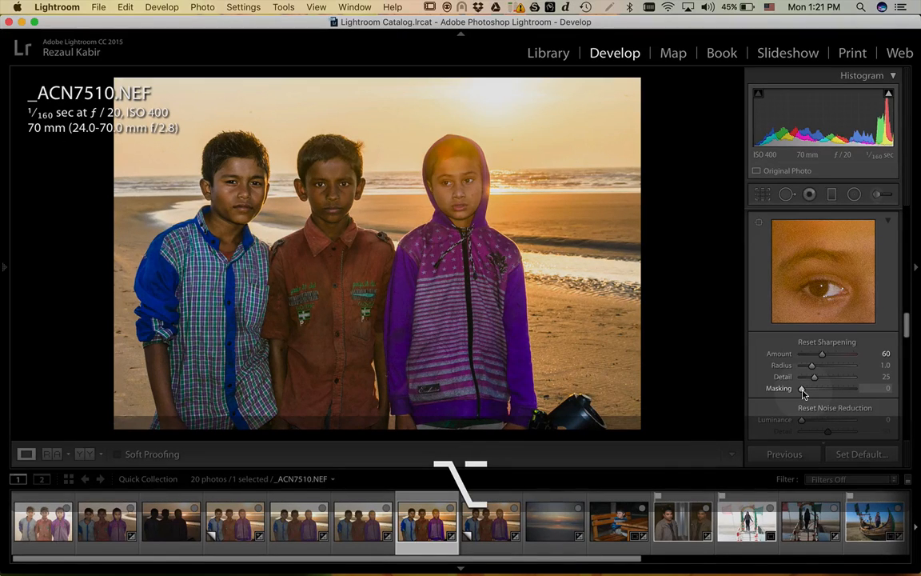
drag(803, 391, 788, 392)
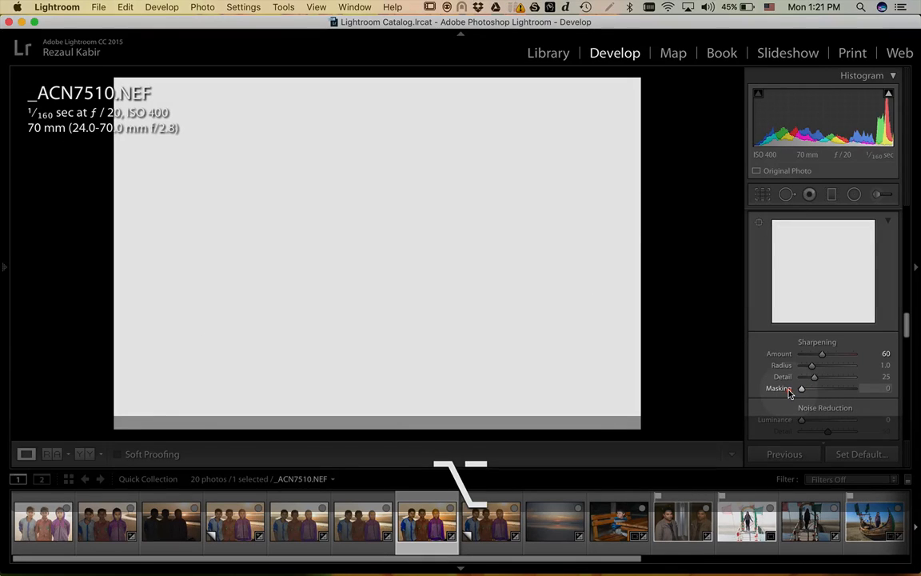
drag(806, 392, 850, 390)
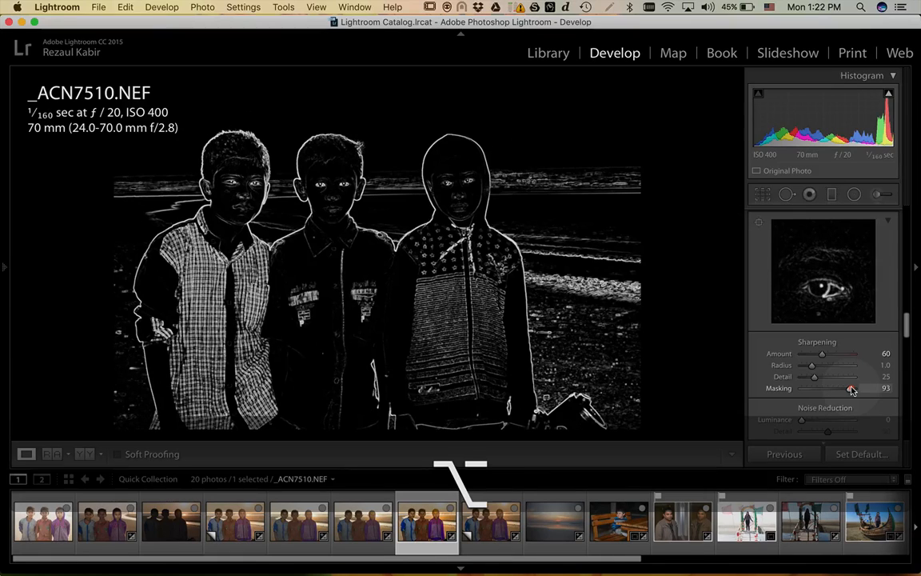
drag(852, 390, 851, 390)
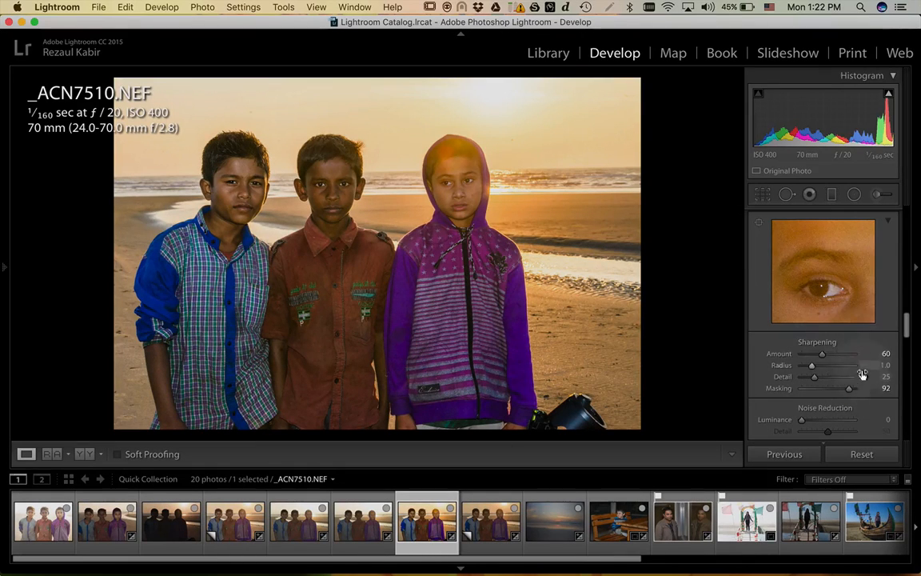
- Zoom in on the girl's face and push Luminance noise reduction to 100
scroll(787, 382, down, 3)
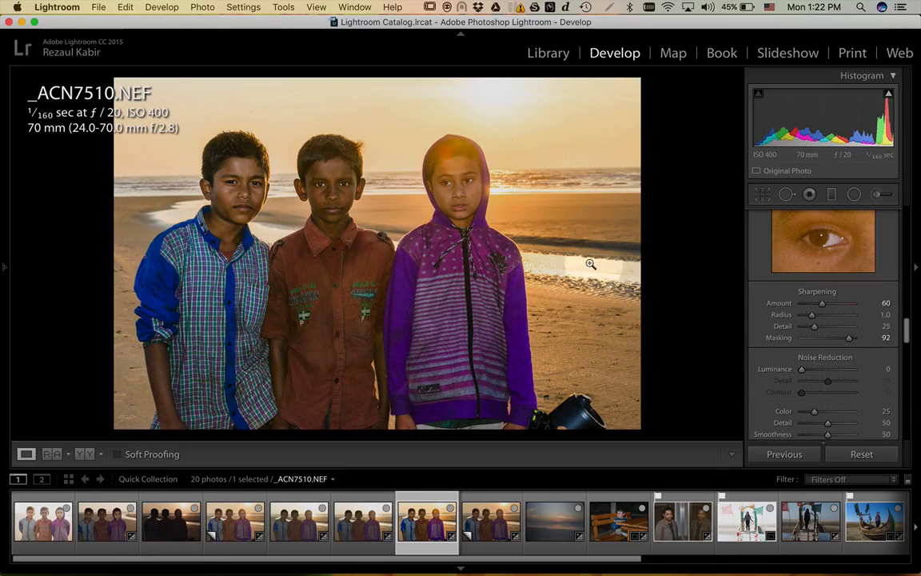
click(454, 185)
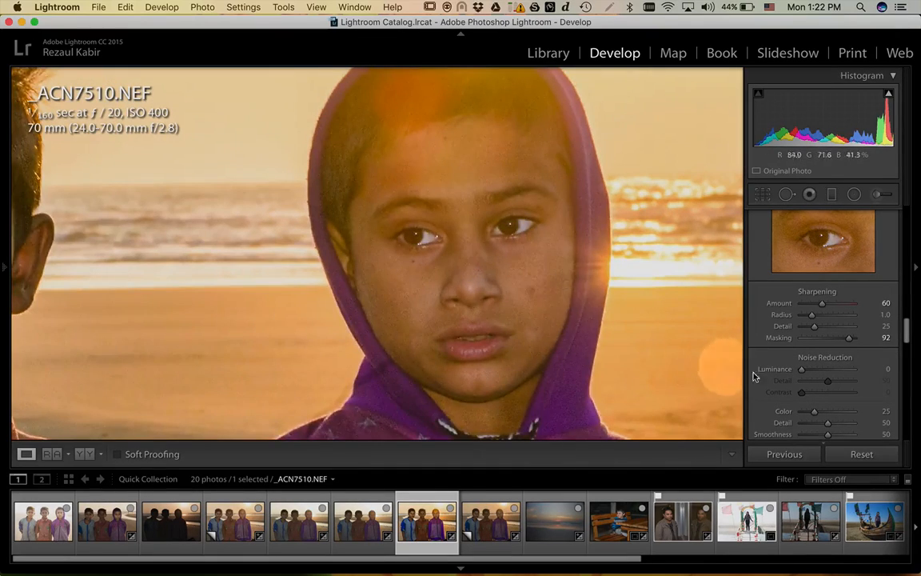
drag(802, 371, 893, 379)
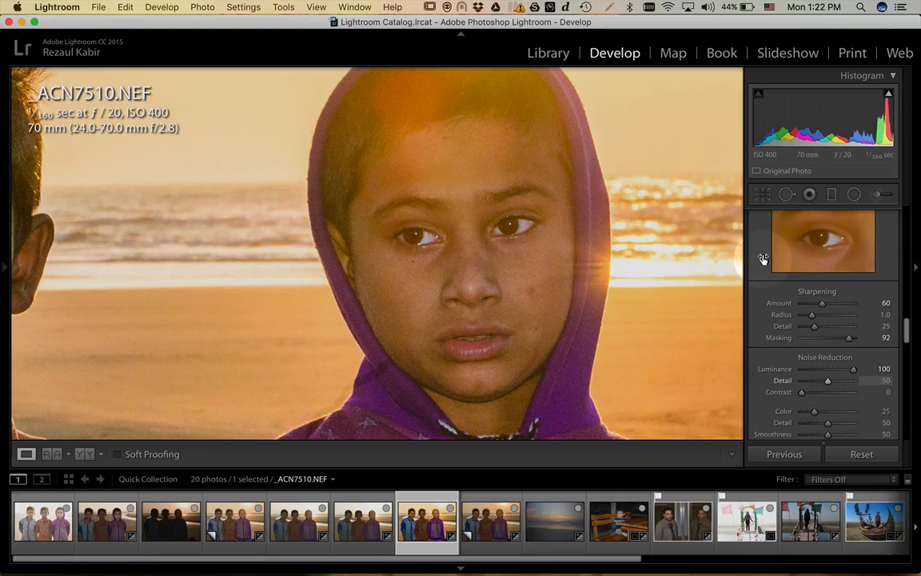
- Return Luminance noise reduction to 0
scroll(763, 261, up, 1)
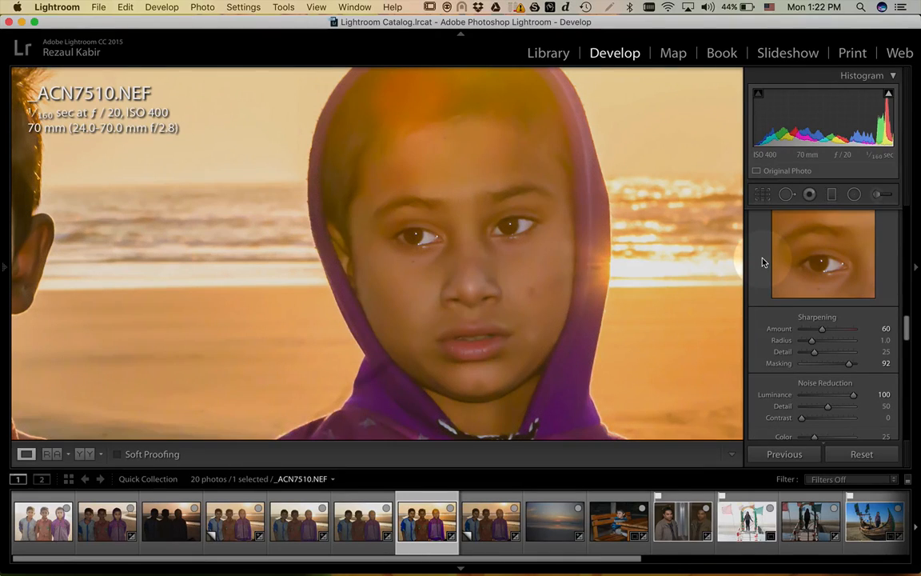
scroll(763, 261, up, 1)
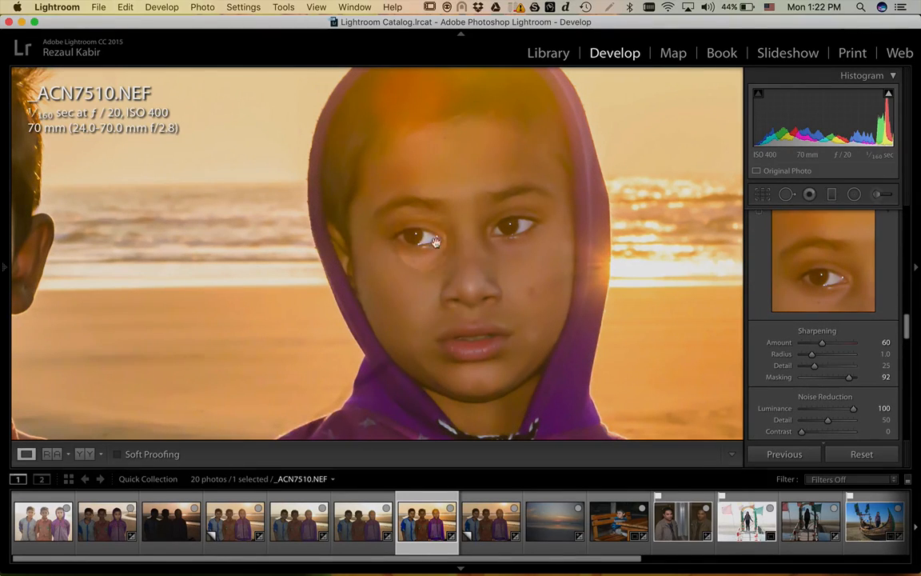
key(super)
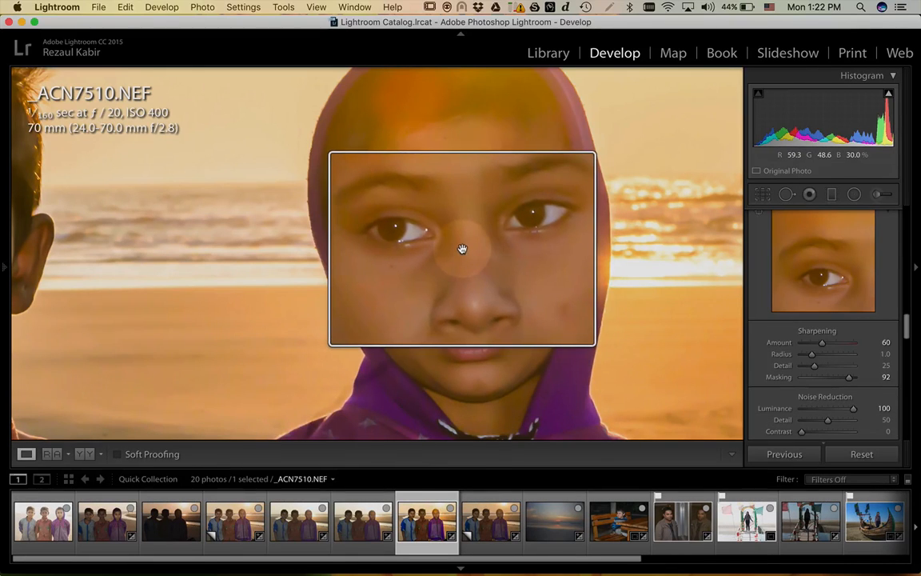
key(super)
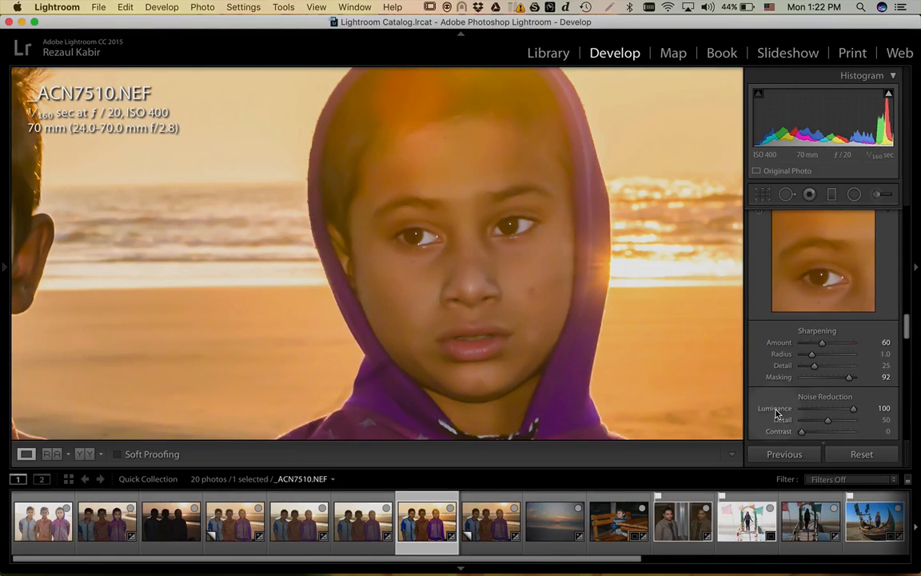
drag(853, 410, 741, 360)
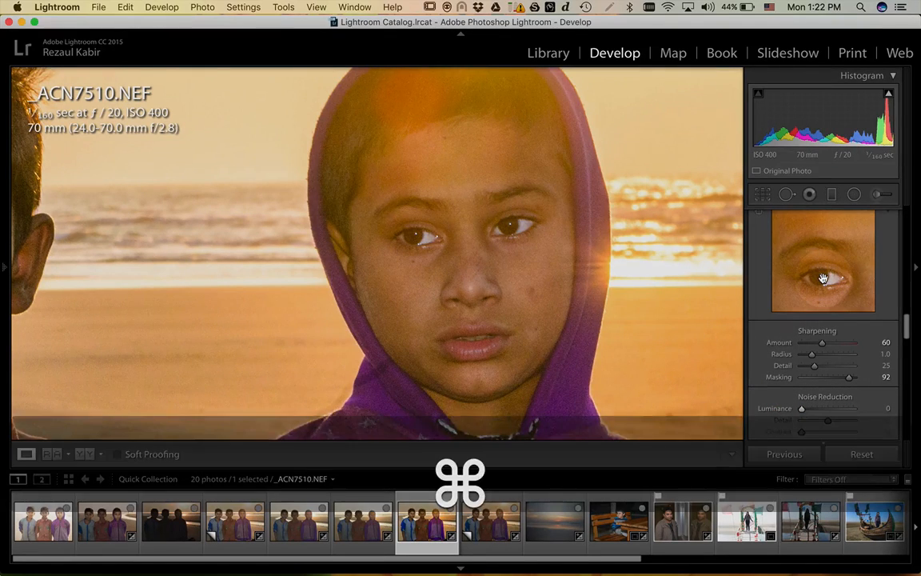
scroll(825, 277, up, 3)
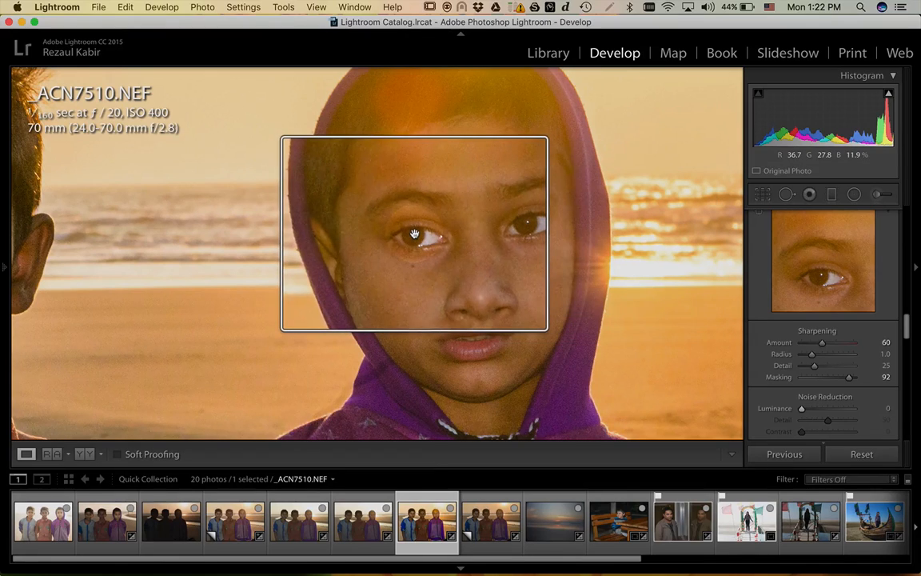
scroll(412, 233, down, 3)
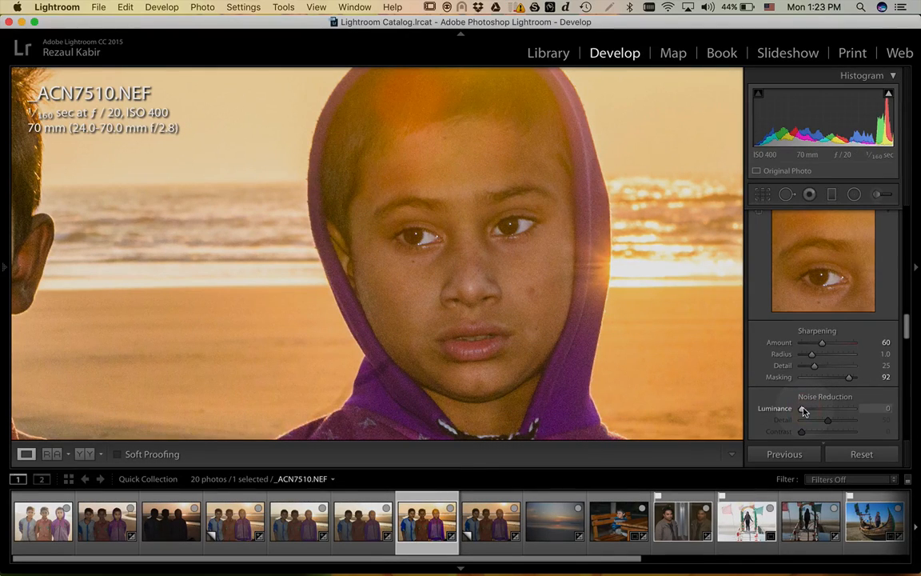
- Raise Luminance noise reduction slightly, to 11
drag(802, 411, 811, 409)
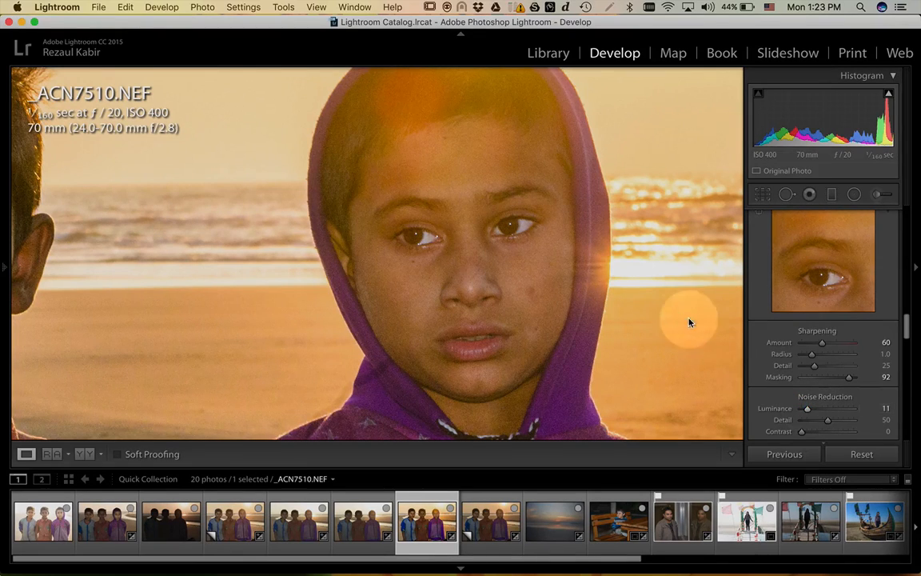
key(super)
scroll(503, 230, up, 5)
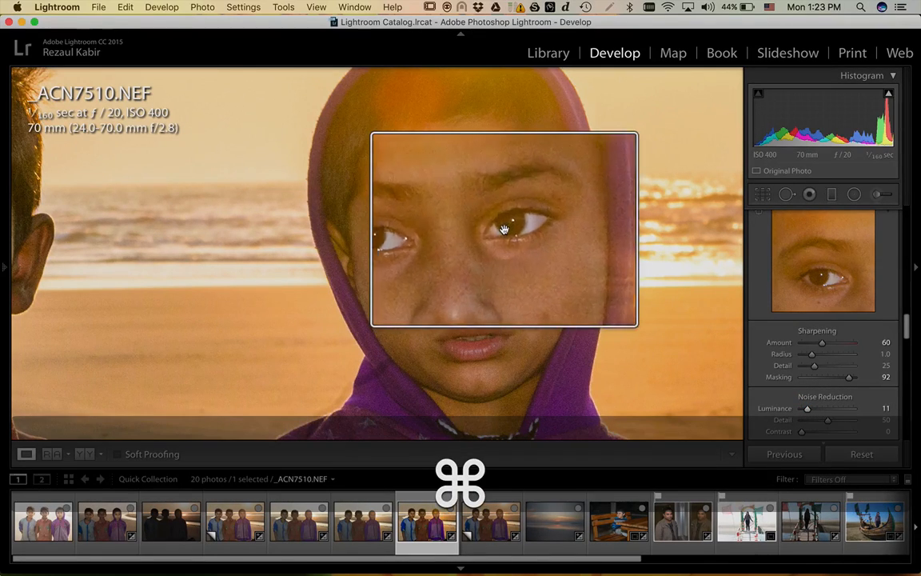
scroll(504, 229, down, 4)
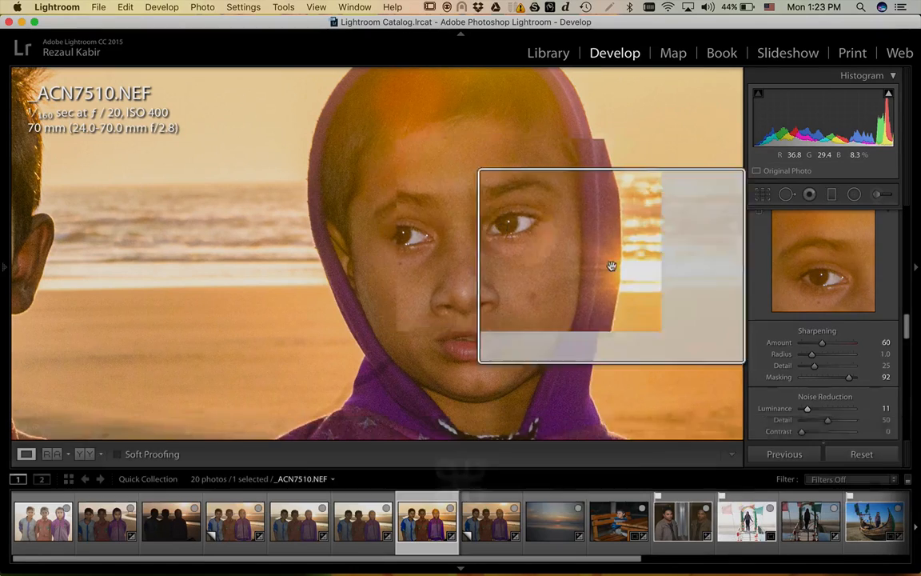
scroll(777, 371, down, 3)
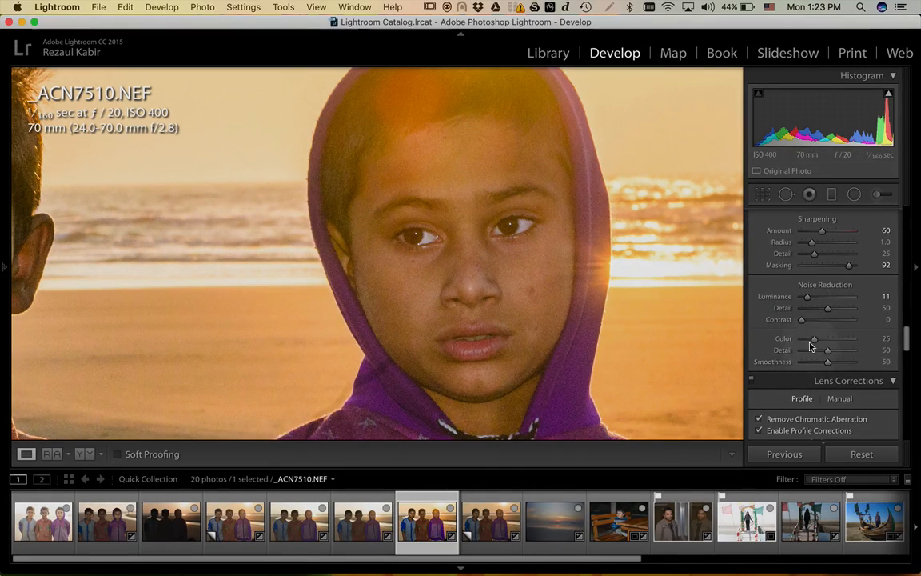
key(super)
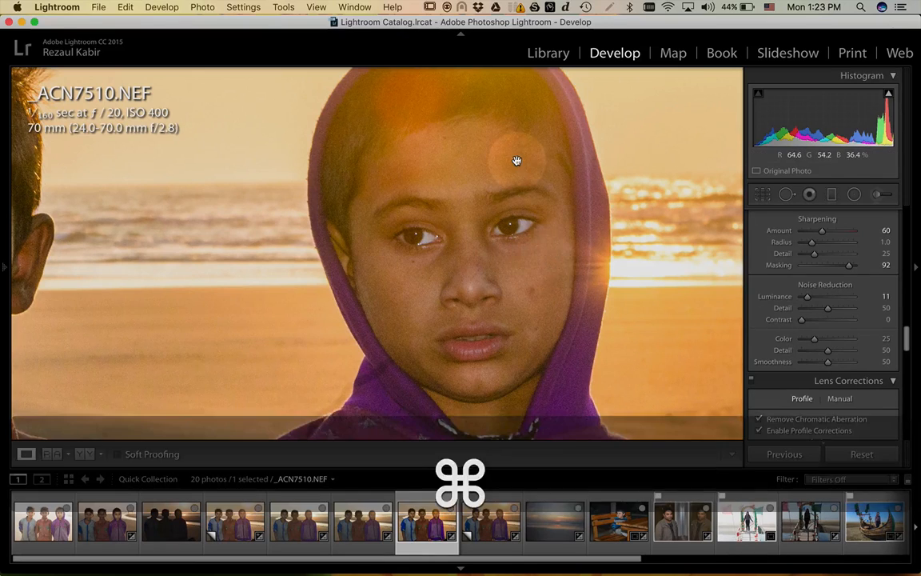
key(super)
- Raise noise reduction Contrast from 0 to 14
scroll(504, 235, up, 10)
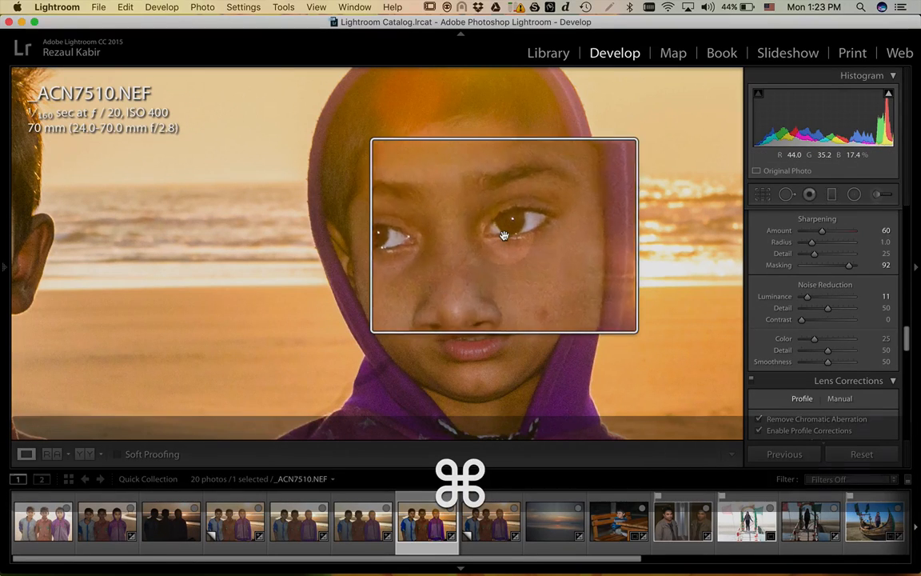
scroll(504, 236, up, 5)
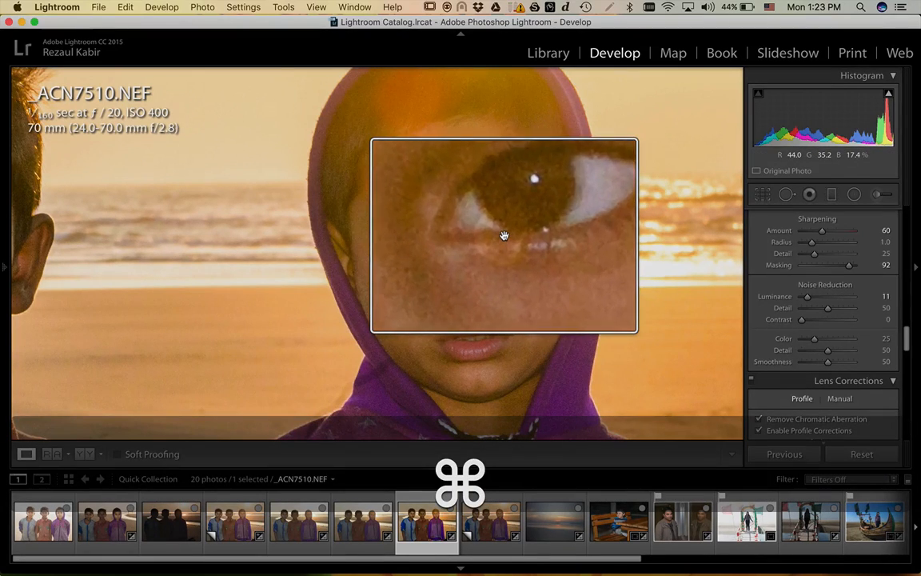
scroll(504, 235, up, 5)
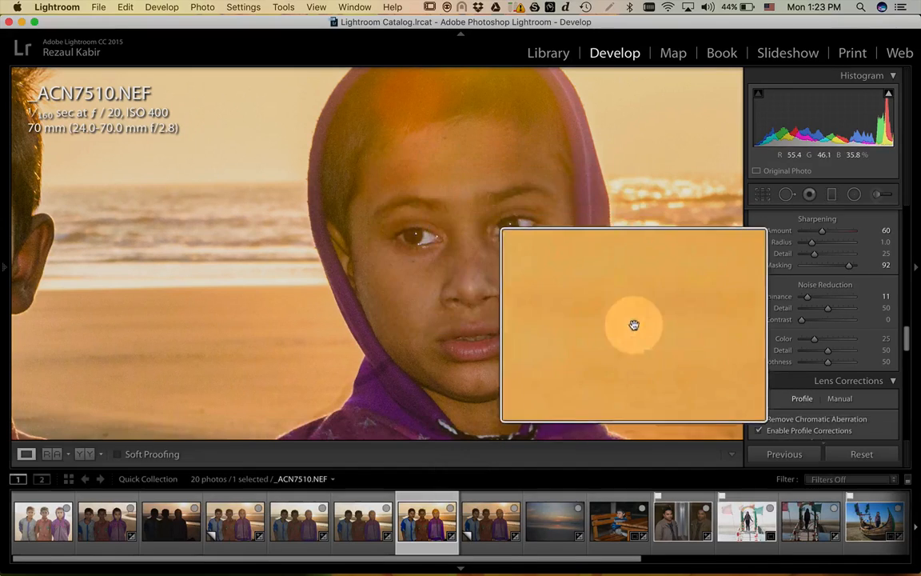
scroll(633, 323, down, 10)
scroll(503, 233, down, 6)
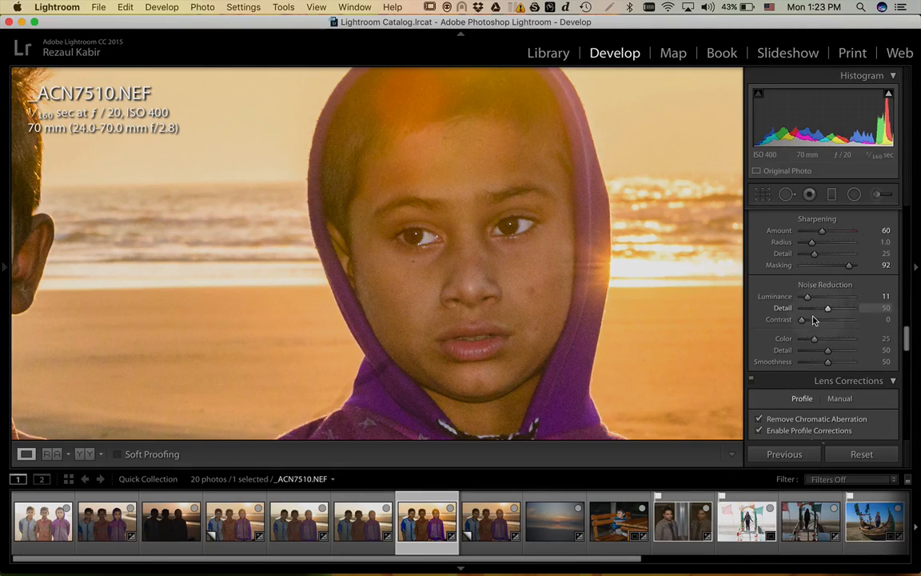
drag(804, 323, 811, 323)
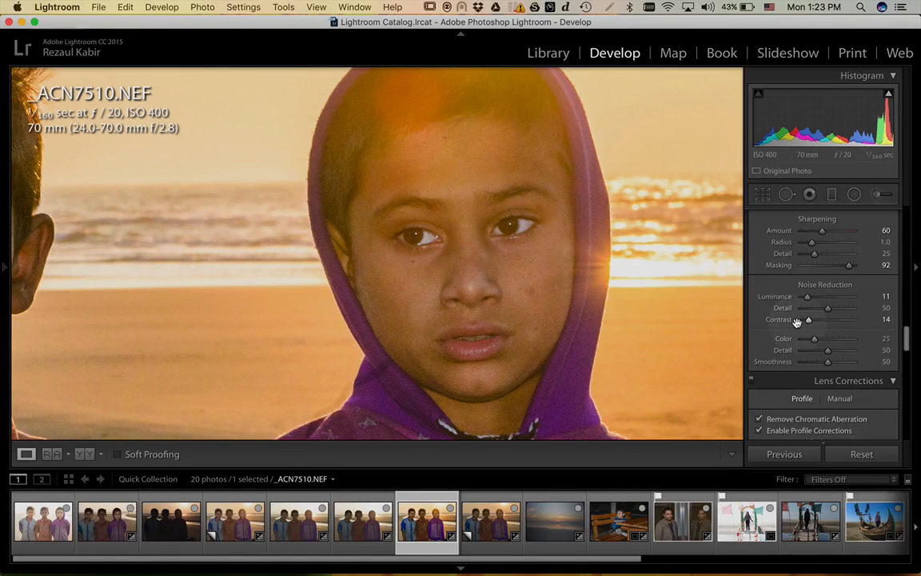
scroll(796, 321, down, 5)
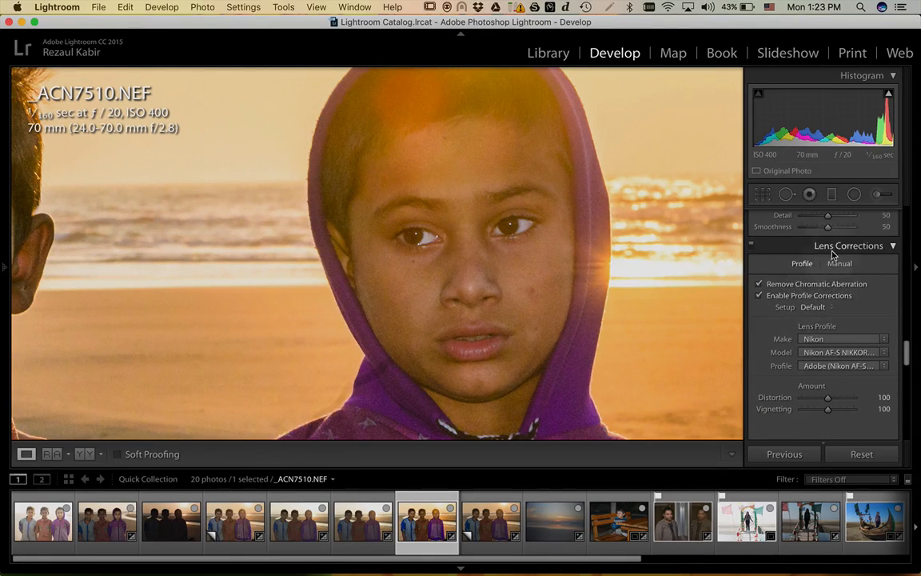
scroll(781, 329, down, 8)
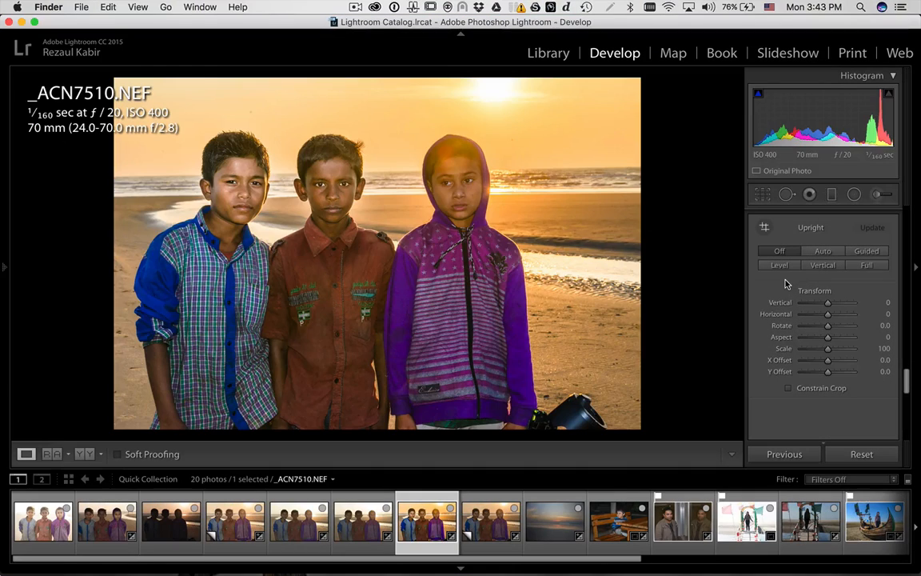
scroll(785, 284, up, 1)
scroll(785, 284, down, 2)
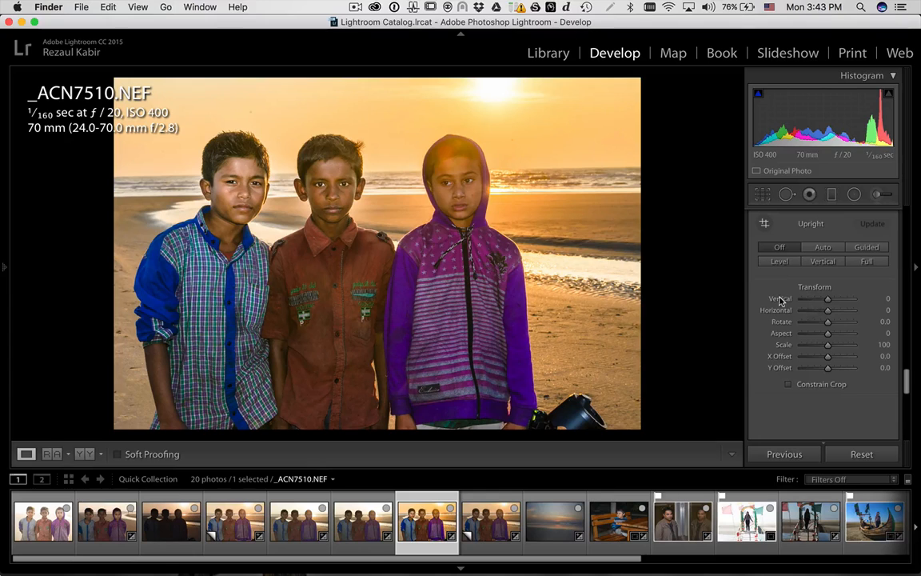
click(801, 289)
drag(828, 300, 806, 300)
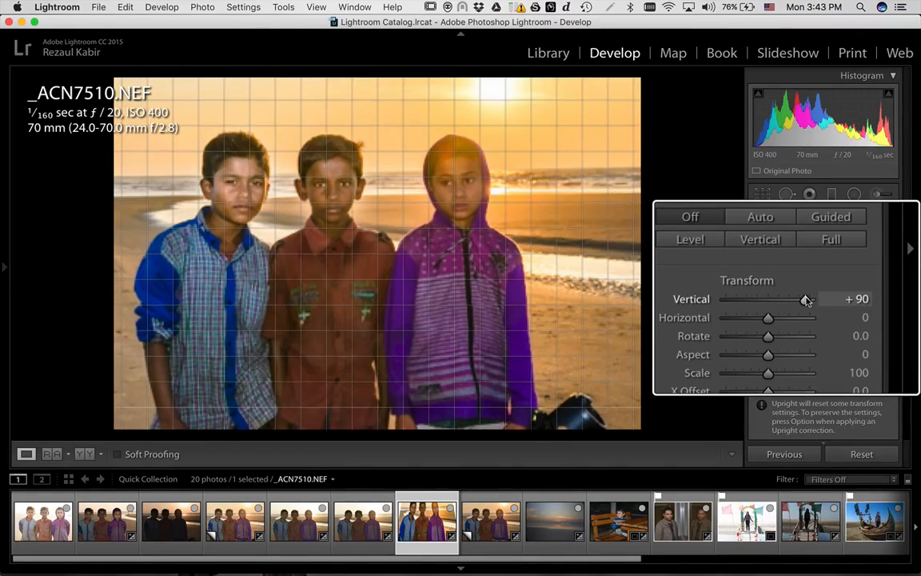
drag(806, 300, 798, 296)
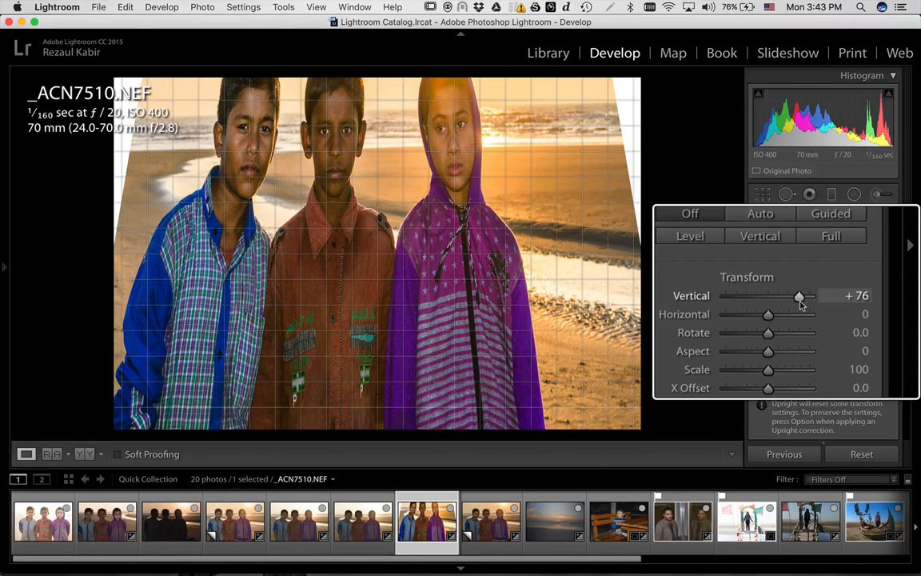
double_click(787, 300)
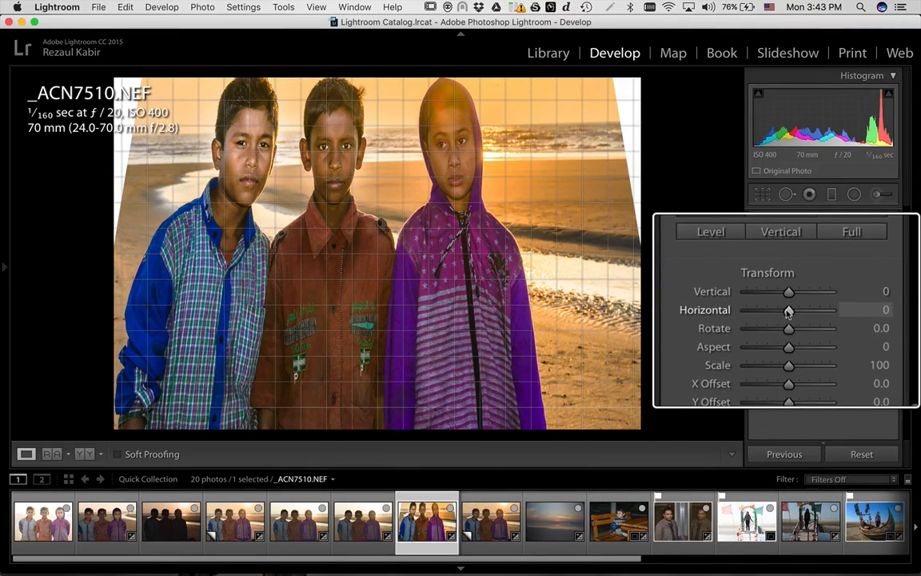
drag(788, 312, 798, 312)
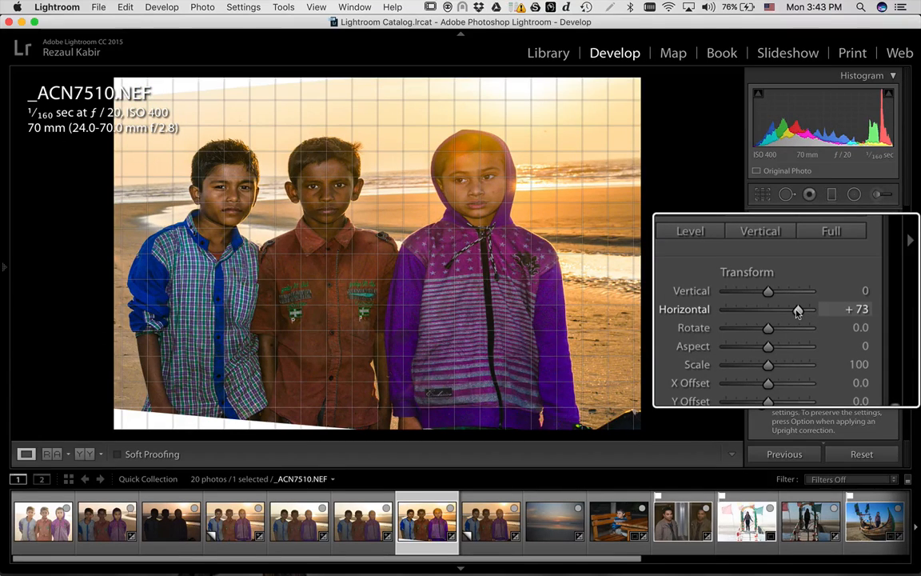
drag(797, 312, 787, 315)
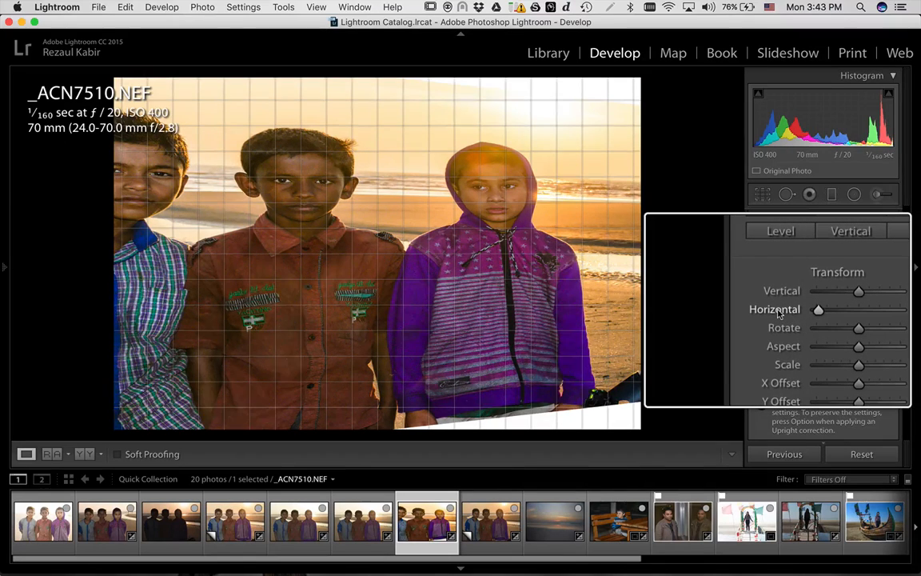
scroll(779, 313, up, 5)
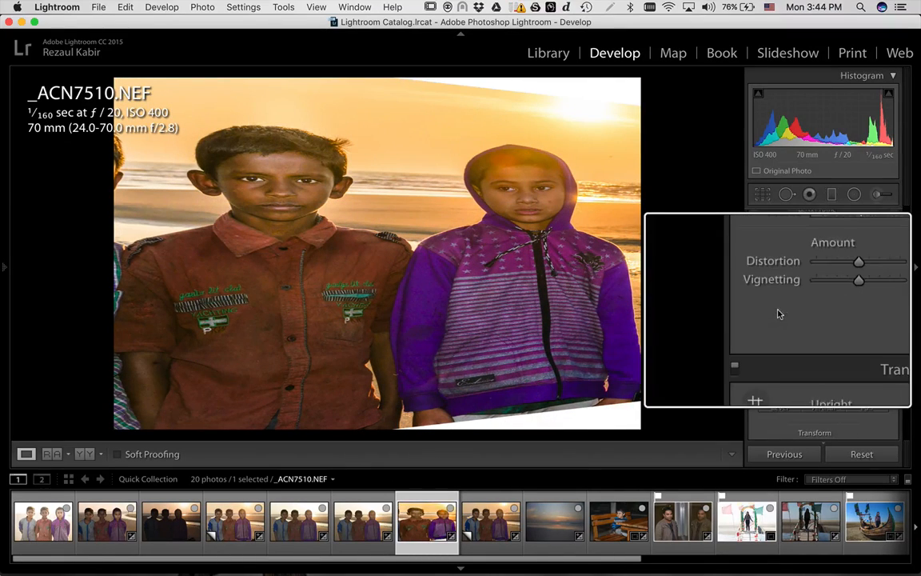
scroll(791, 288, down, 15)
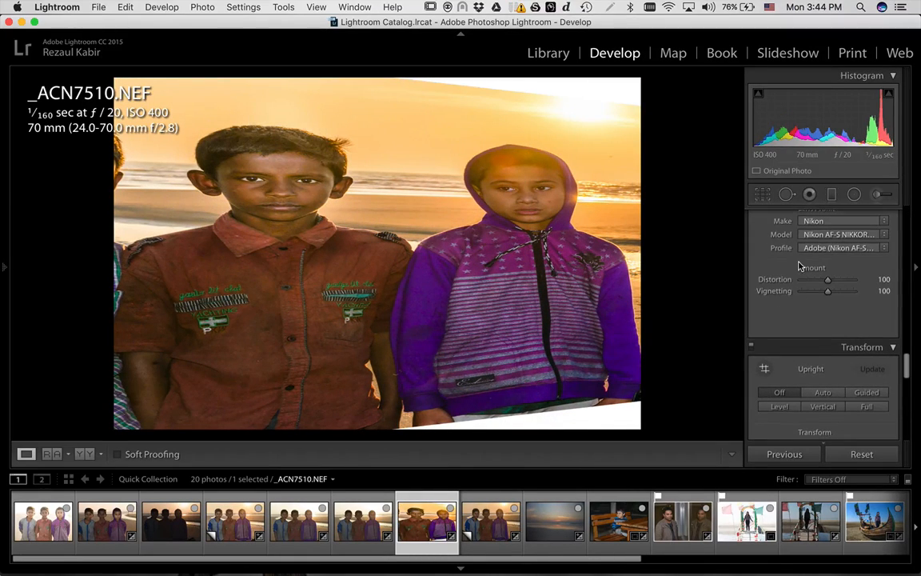
scroll(797, 265, up, 6)
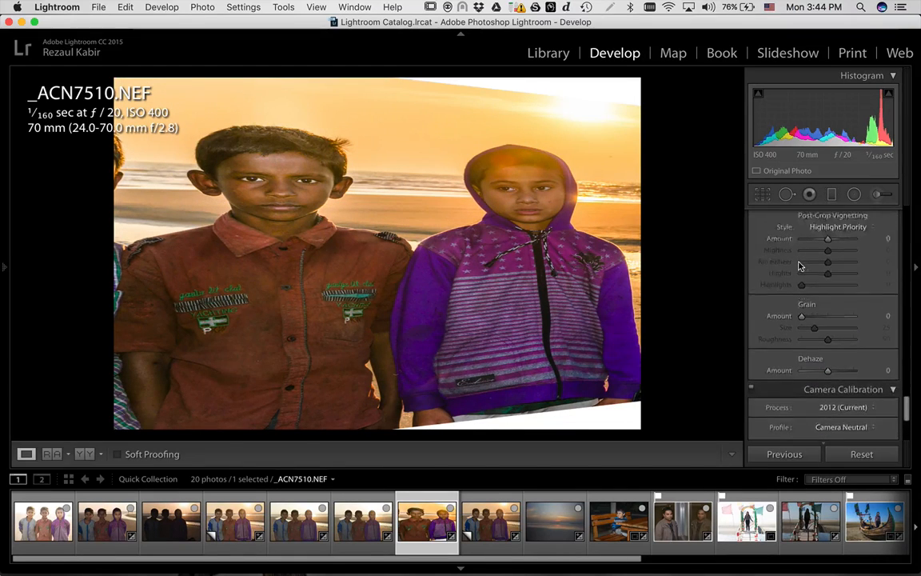
scroll(799, 266, down, 2)
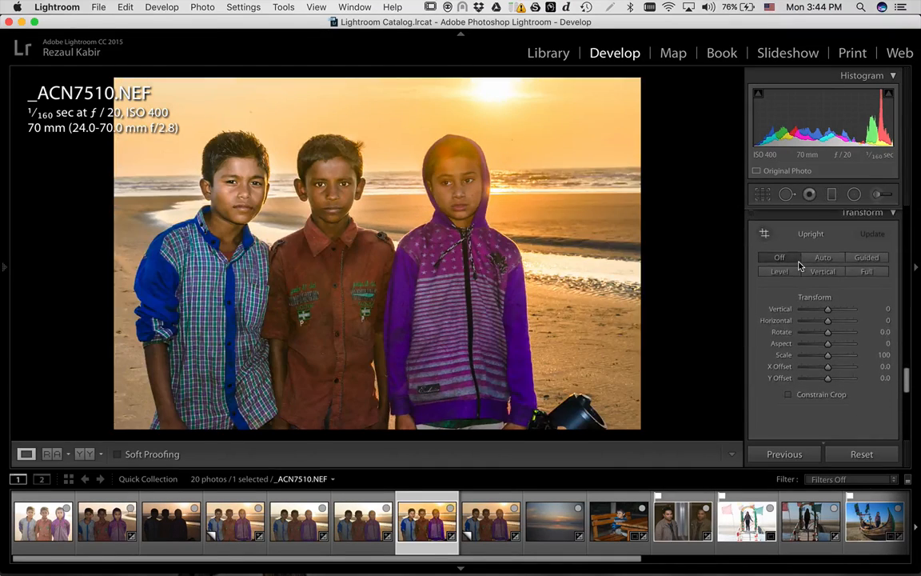
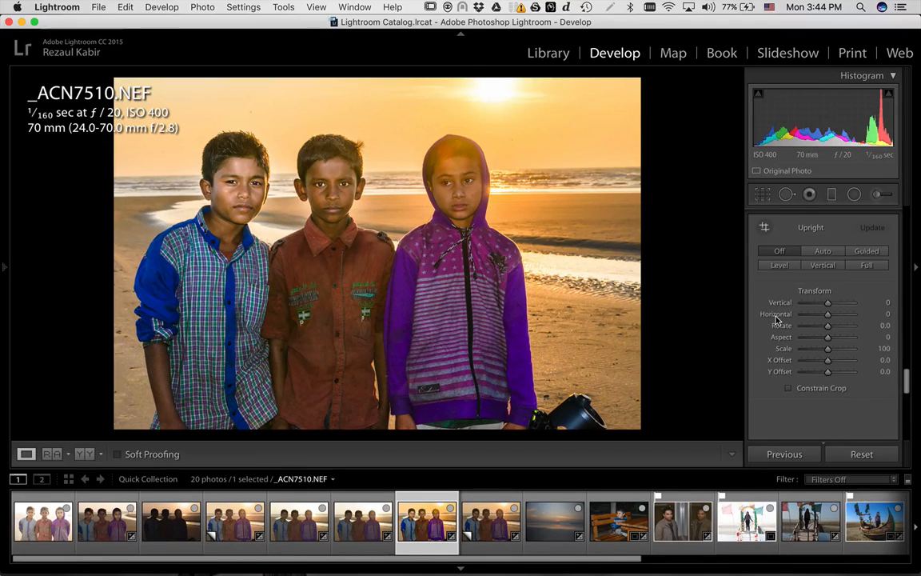
- Scroll the right Develop panel down past Transform to the Effects panel
scroll(776, 320, down, 5)
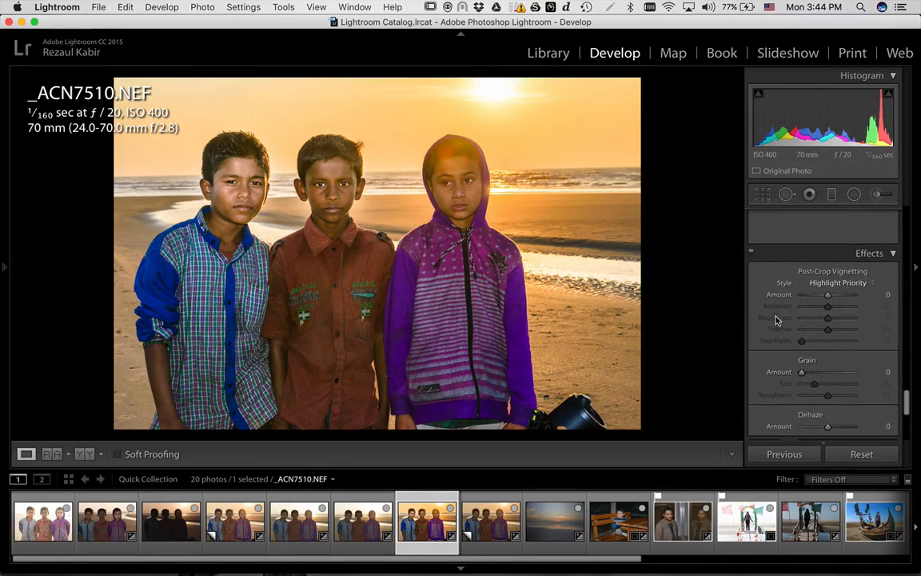
scroll(776, 319, down, 2)
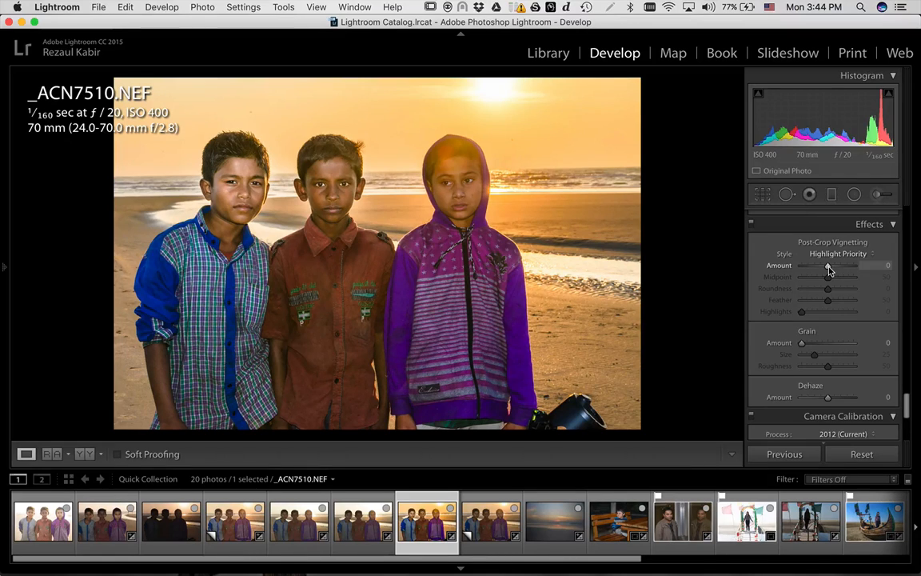
- Try strong and lighter post-crop vignette Amounts, reset to 0, then settle on -17
drag(828, 270, 814, 270)
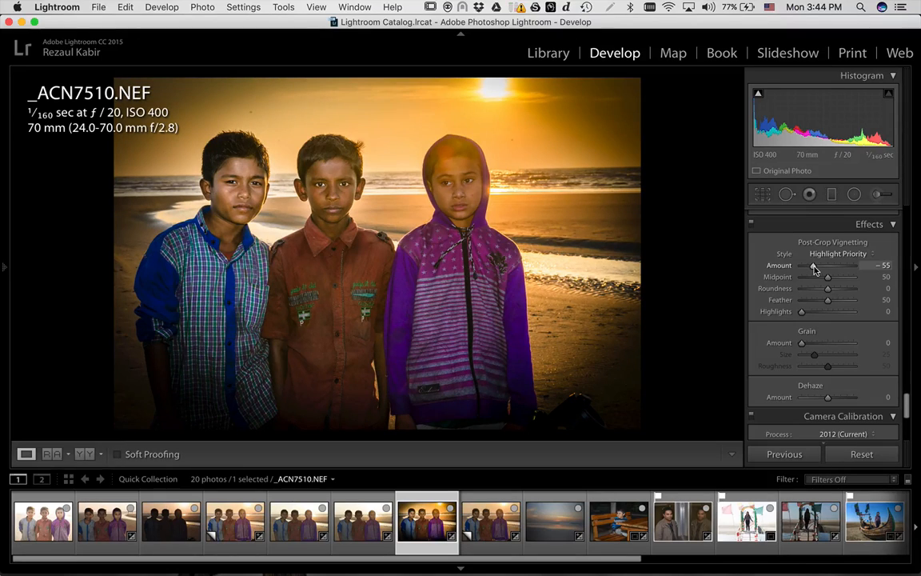
drag(815, 270, 845, 272)
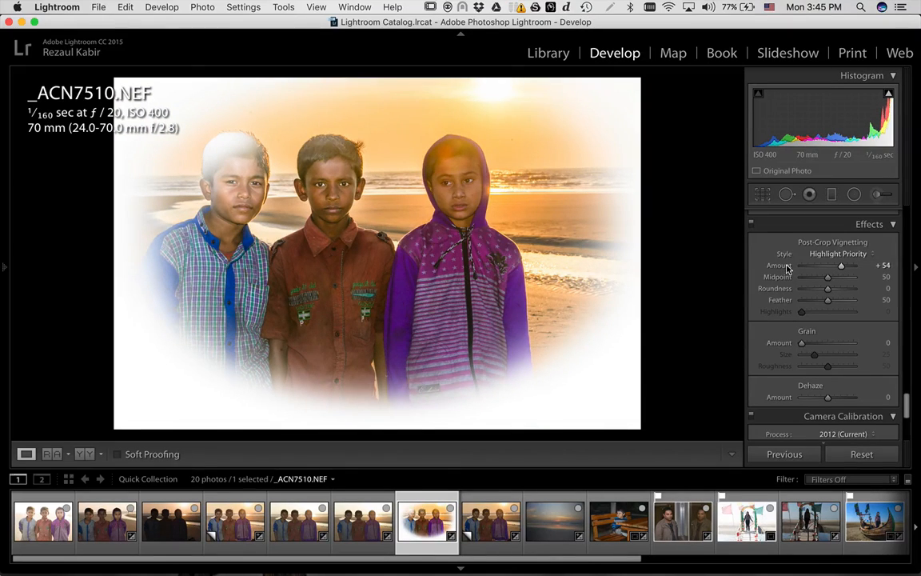
double_click(780, 266)
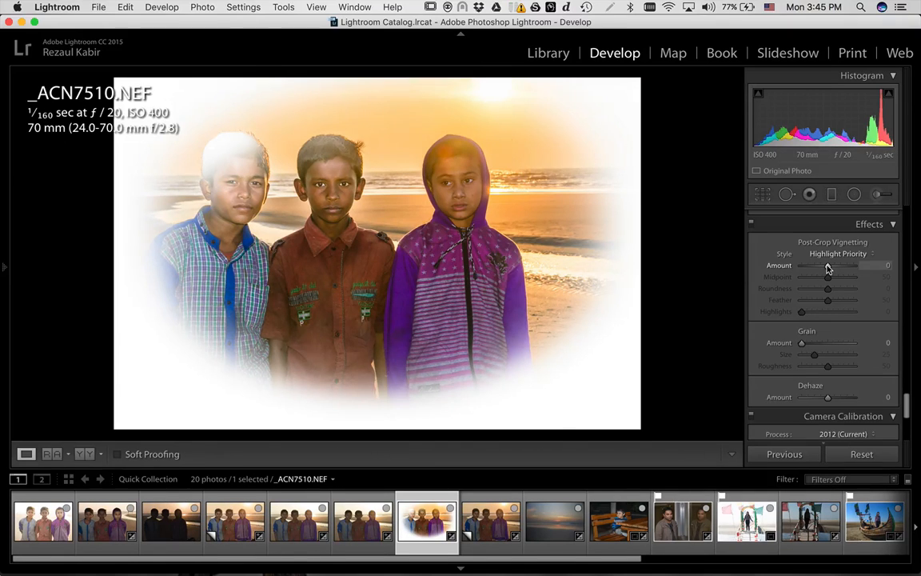
drag(827, 267, 824, 268)
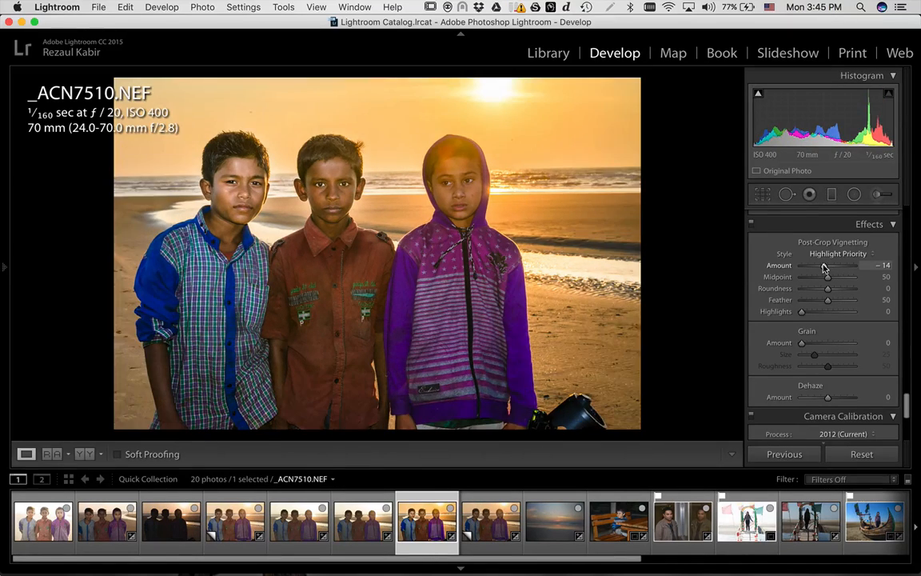
drag(824, 268, 822, 268)
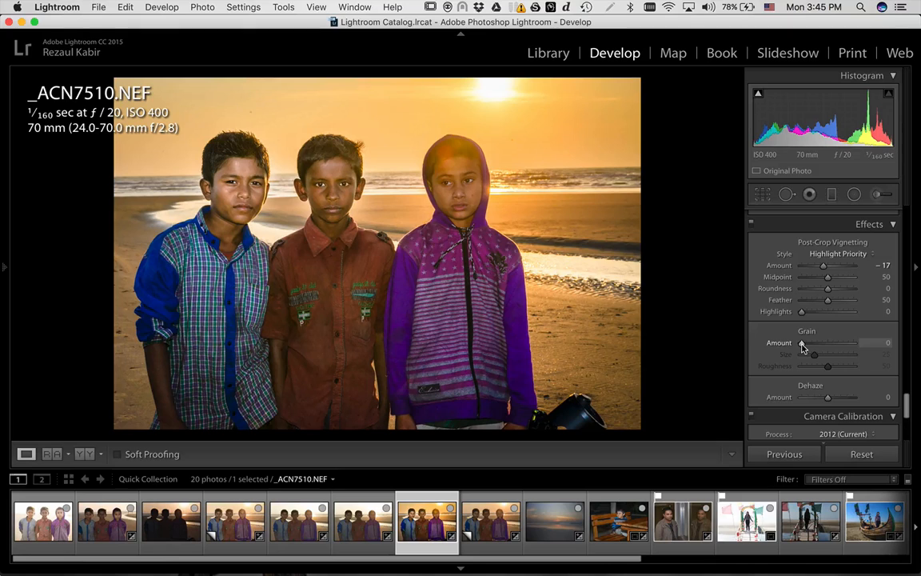
- Zoom in on the girl's face, test Grain Amount, reset it, then add light grain around 22
click(478, 162)
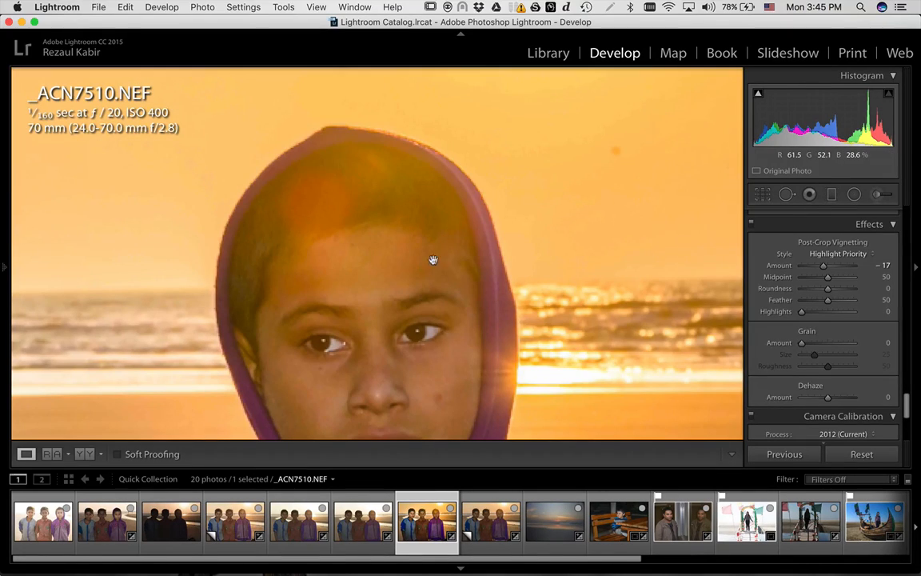
drag(439, 312, 456, 266)
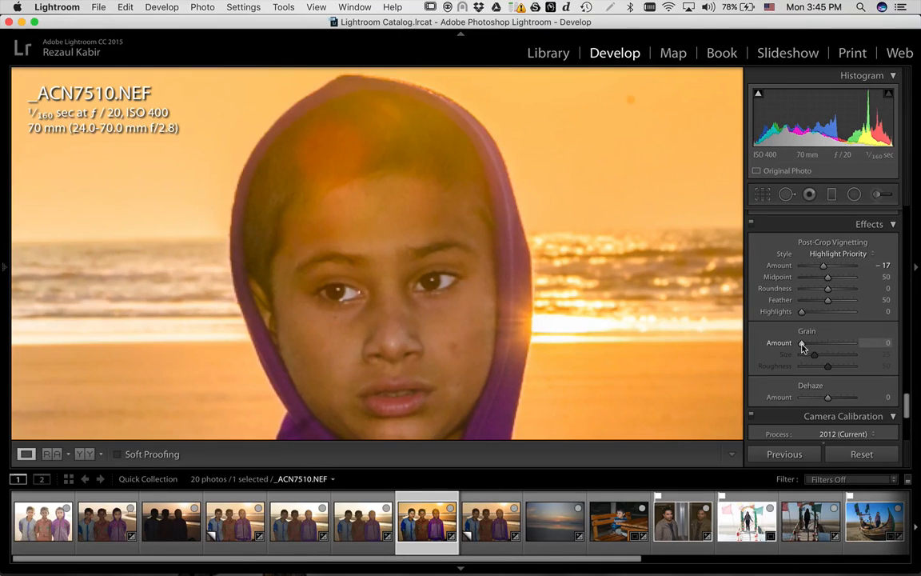
drag(803, 347, 863, 350)
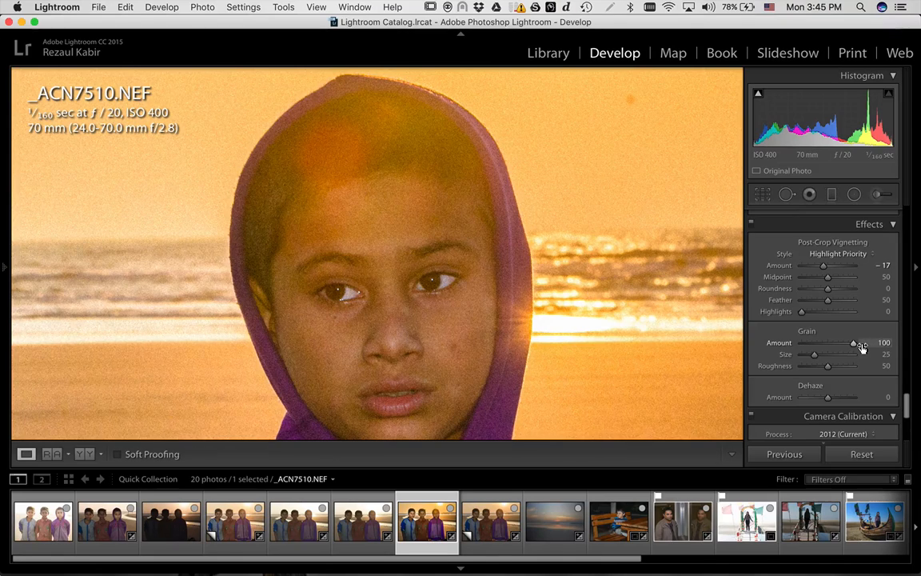
double_click(787, 344)
drag(803, 344, 813, 345)
- Lower Grain Amount to 17 and return to the whole-photo Fit view
drag(814, 345, 811, 345)
key(z)
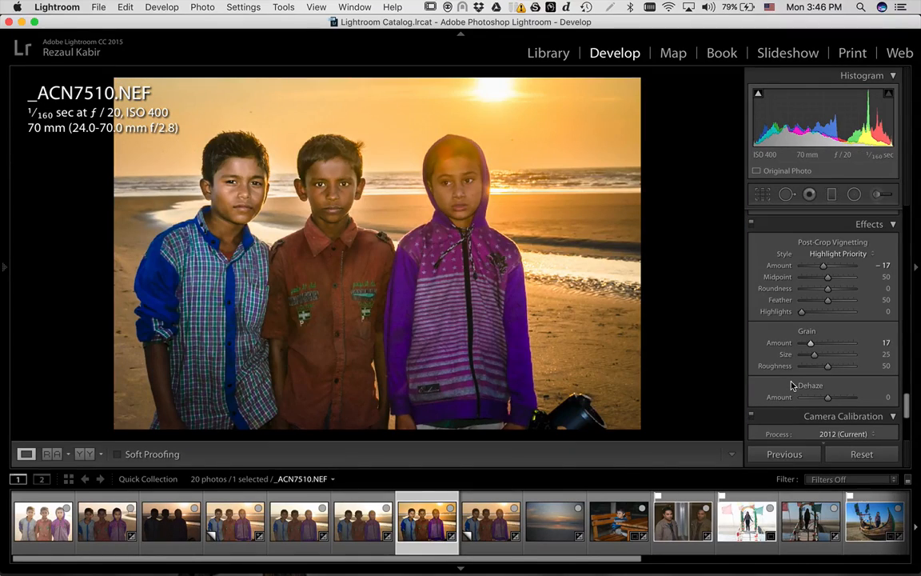
scroll(791, 386, down, 2)
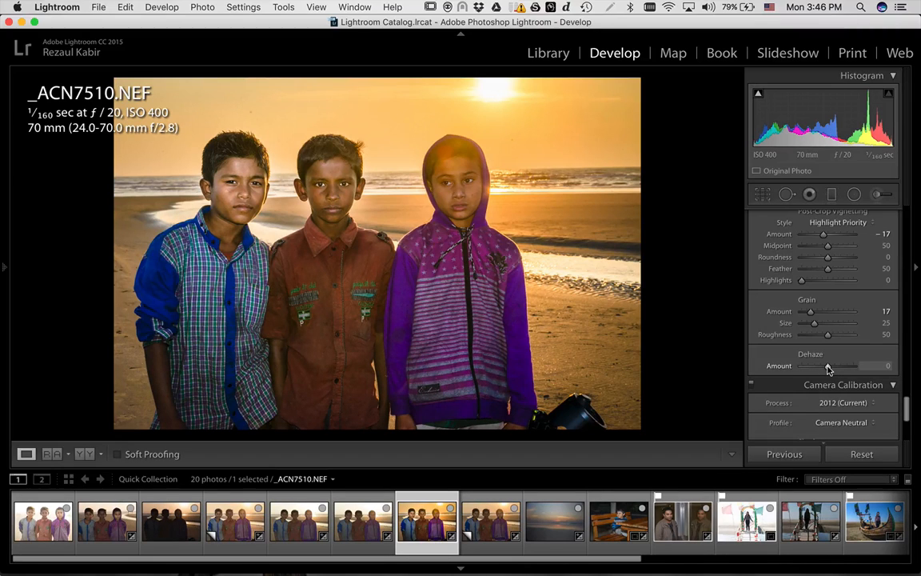
- Try negative and positive Dehaze Amounts, ending at a slight +2
drag(828, 368, 824, 368)
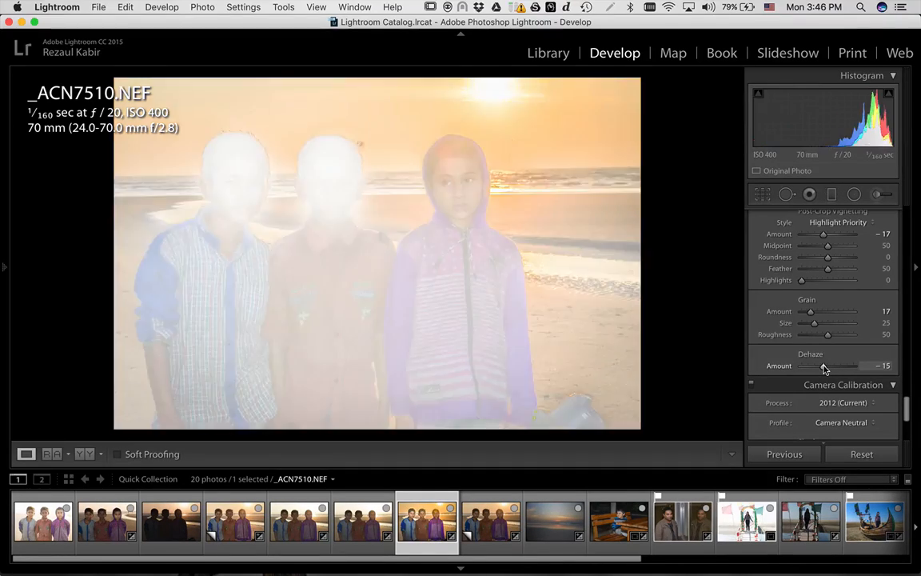
drag(824, 369, 826, 369)
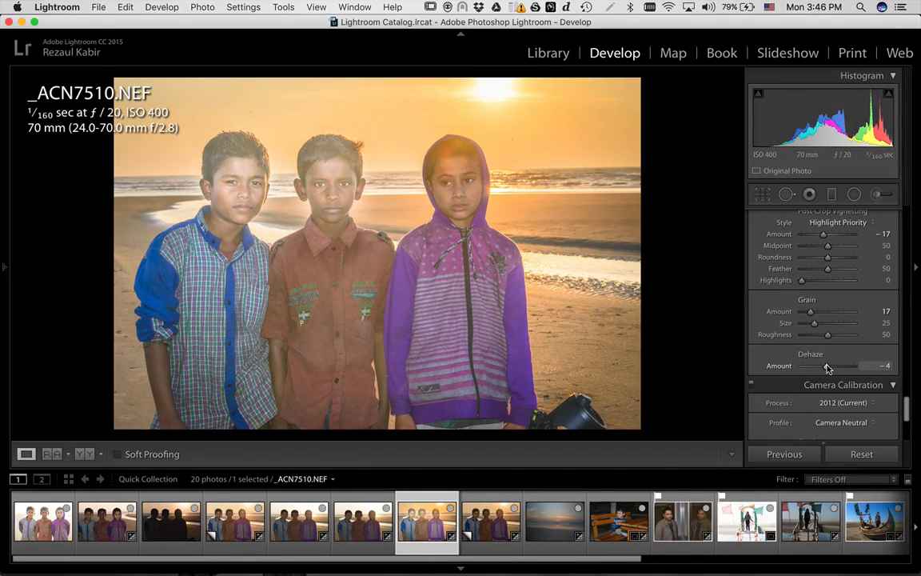
drag(828, 366, 842, 368)
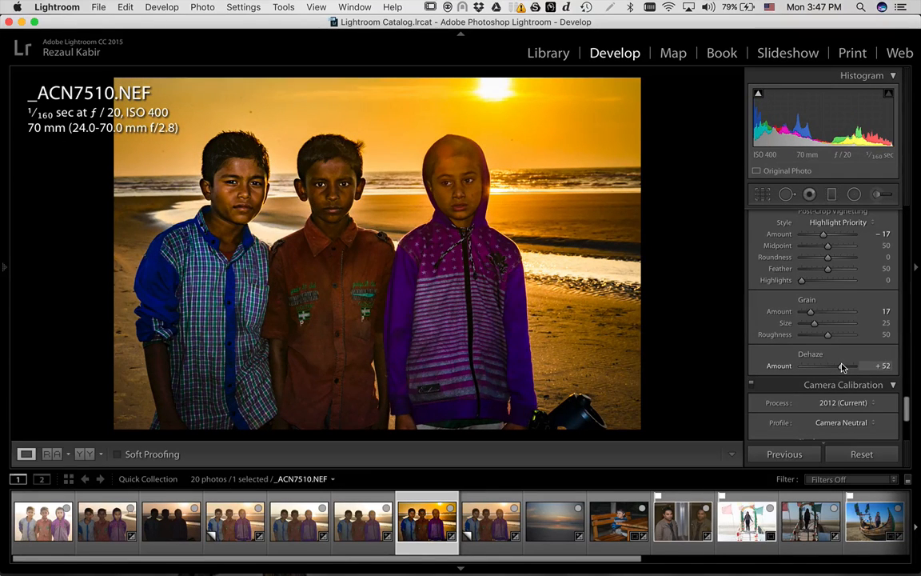
drag(842, 367, 829, 367)
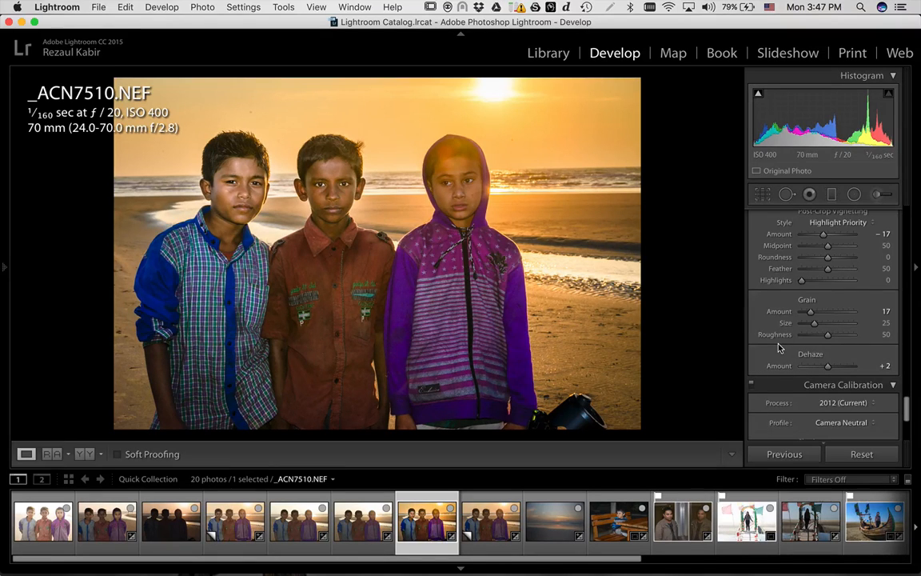
- Scroll the right panel back up to the Basic white balance, tone and presence sliders
scroll(779, 346, down, 2)
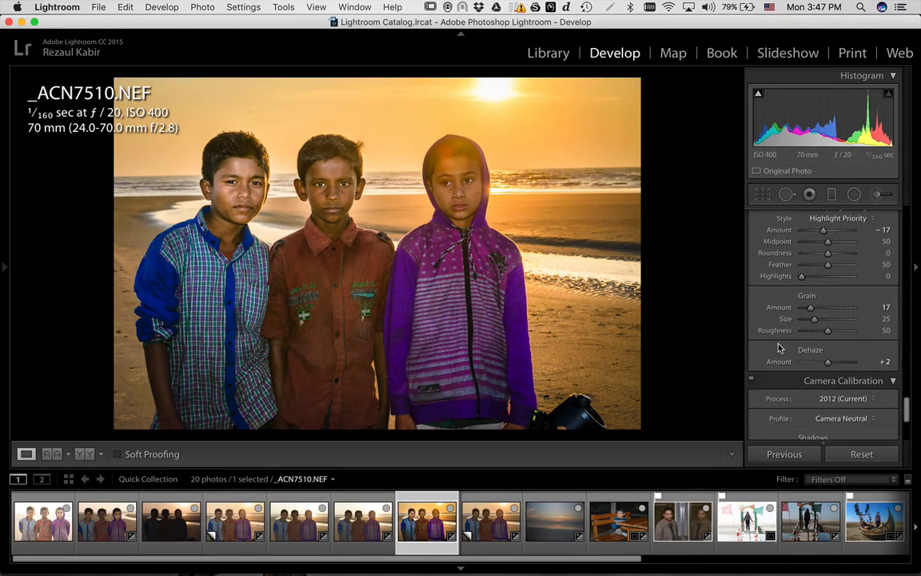
scroll(779, 347, down, 6)
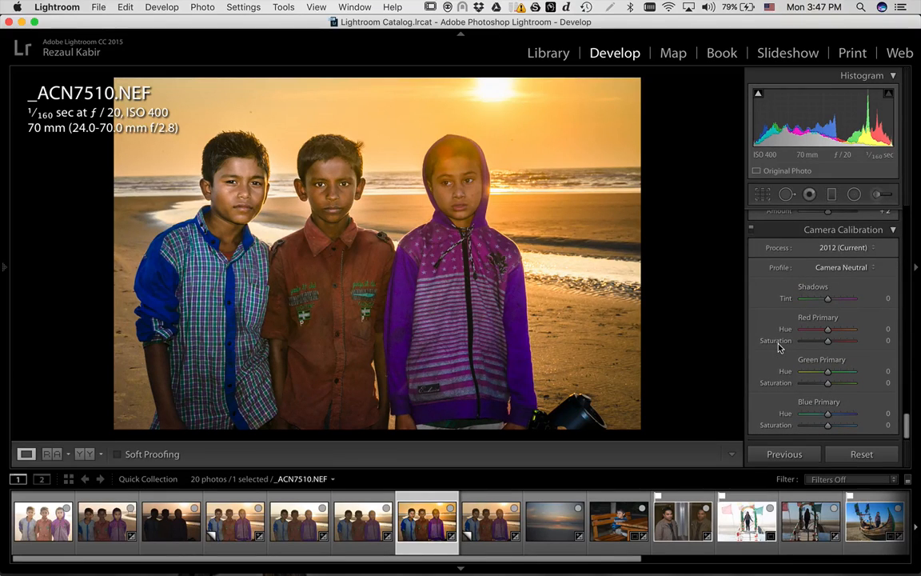
scroll(788, 332, up, 1)
scroll(790, 329, up, 5)
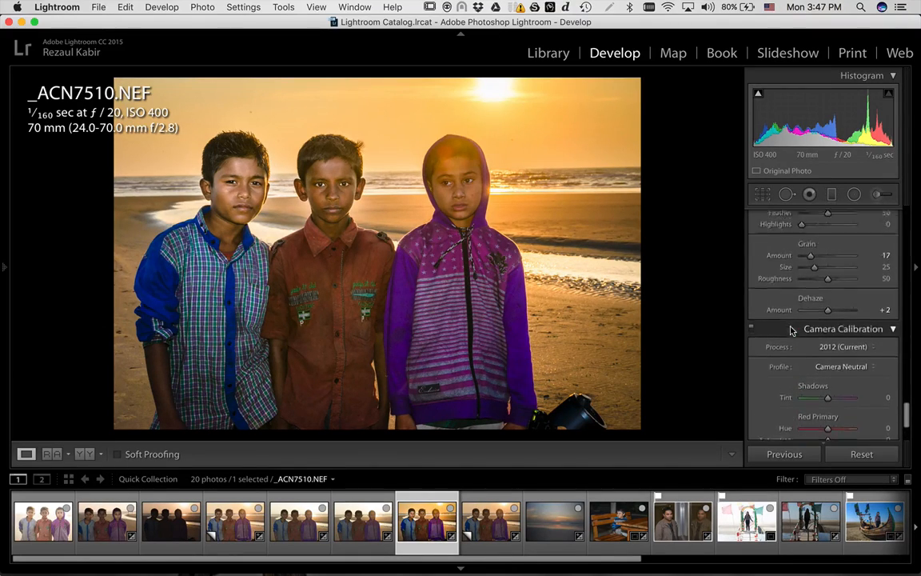
scroll(790, 330, down, 5)
scroll(790, 330, down, 1)
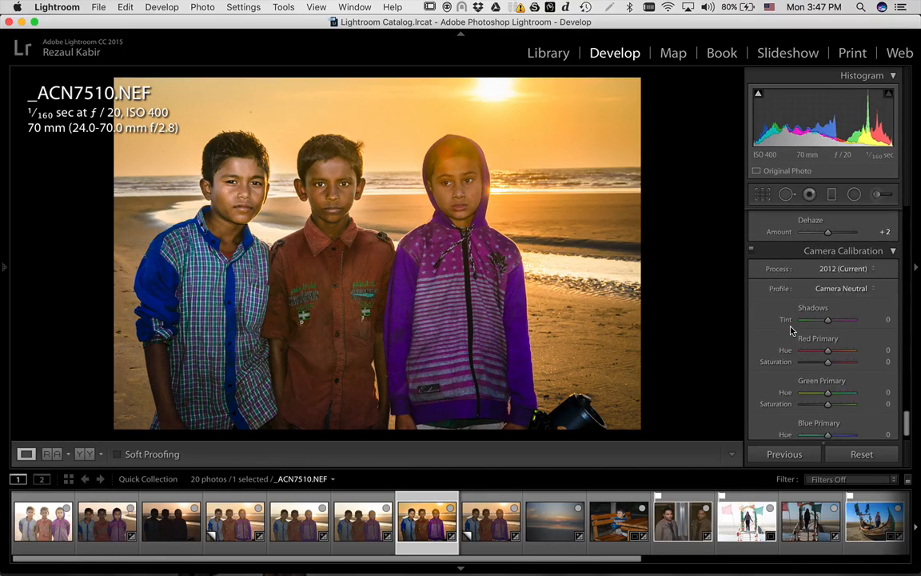
scroll(790, 329, up, 3)
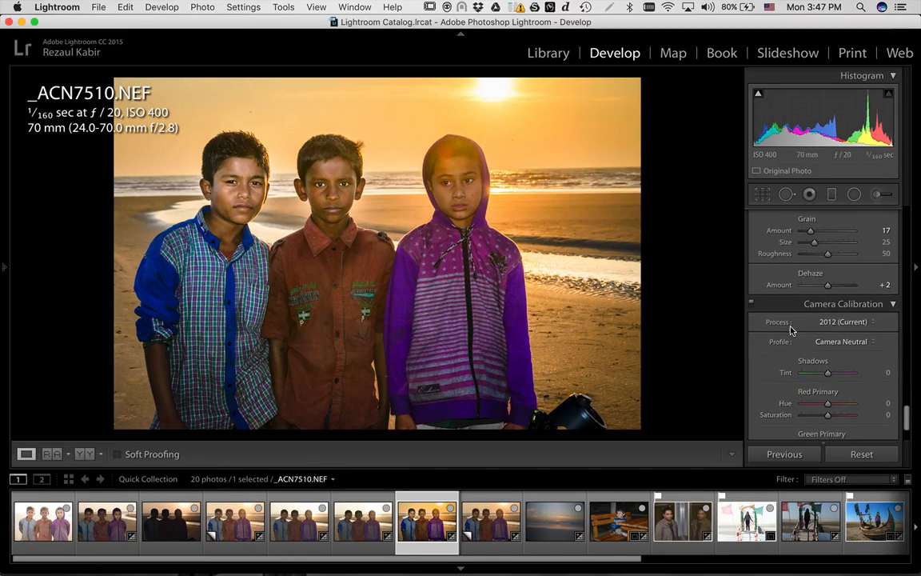
scroll(790, 329, up, 15)
scroll(790, 327, up, 3)
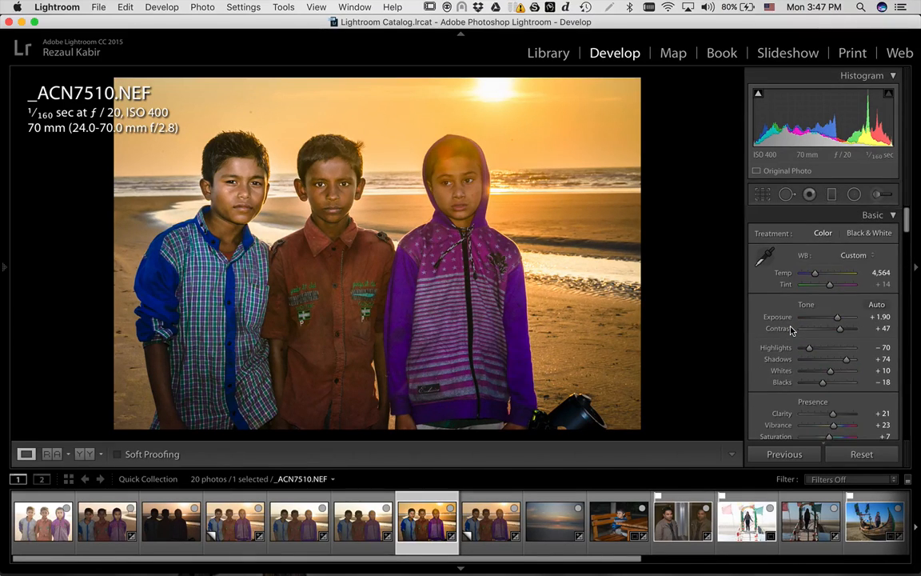